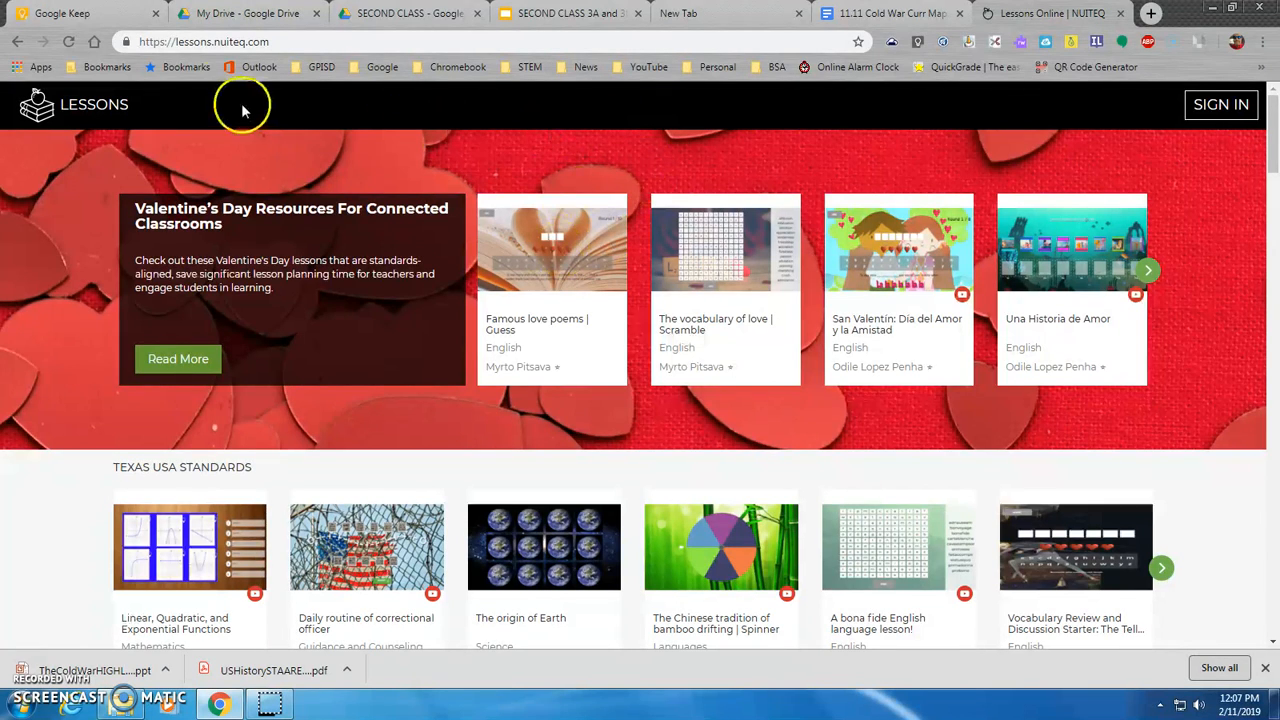
# Sign in to Lessons Online with the account email and the account password.
pyautogui.click(1216, 120)
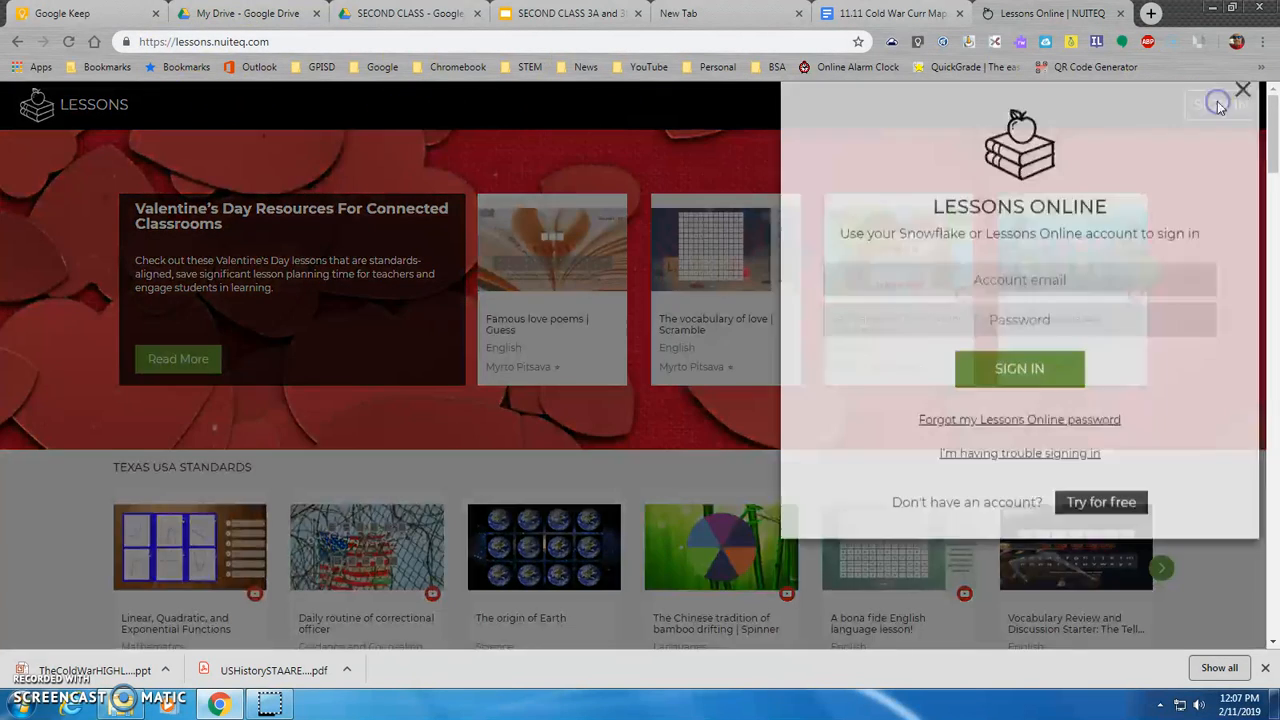
pyautogui.click(1042, 339)
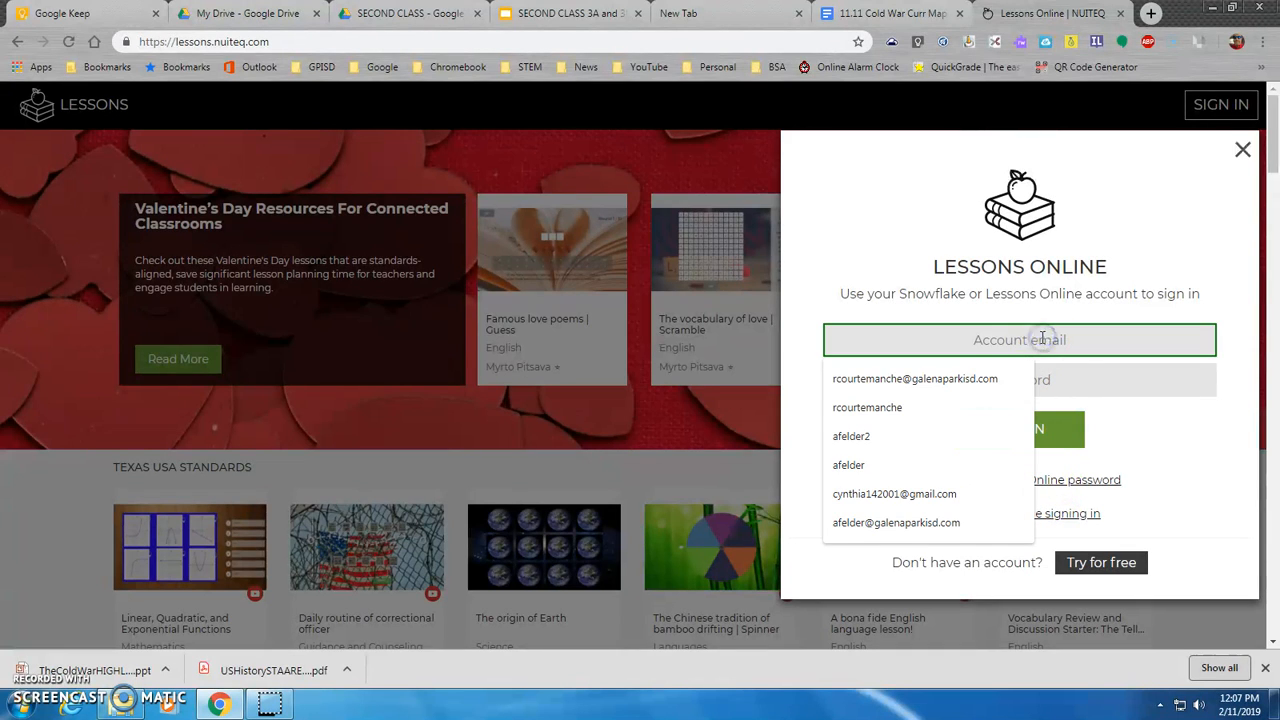
pyautogui.click(939, 380)
pyautogui.click(1046, 380)
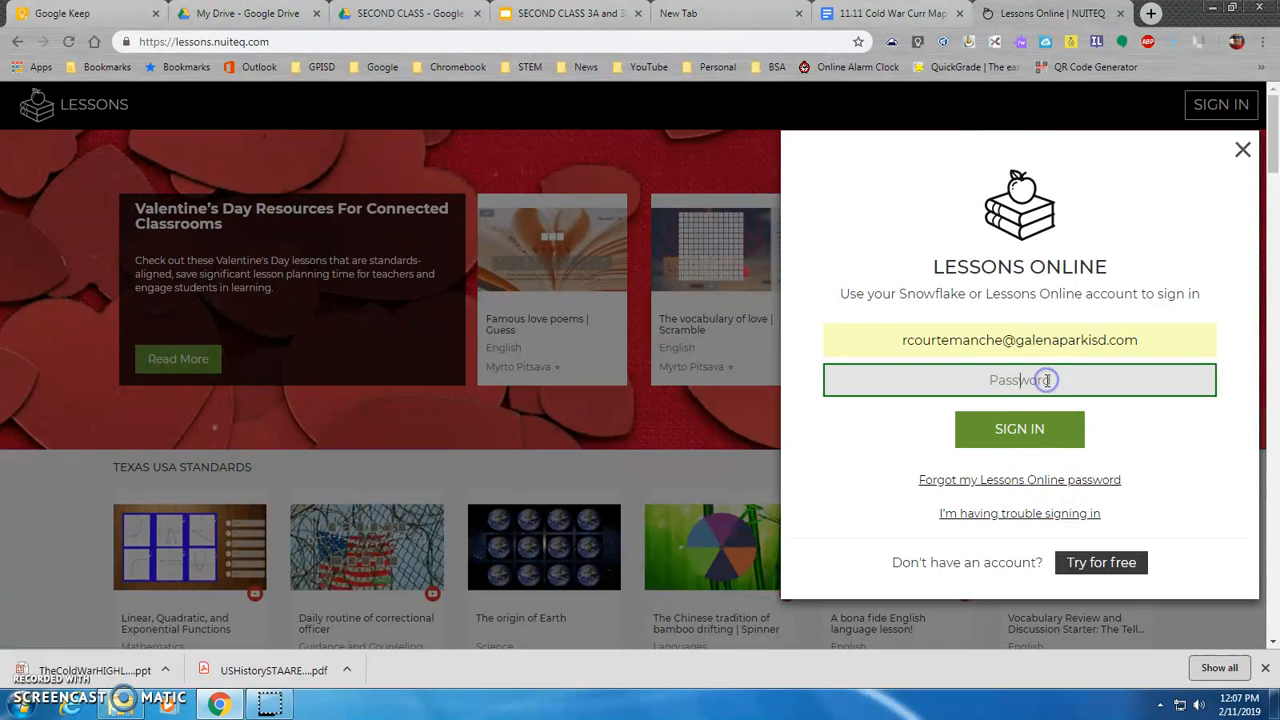
pyautogui.write('•••••')
pyautogui.click(962, 428)
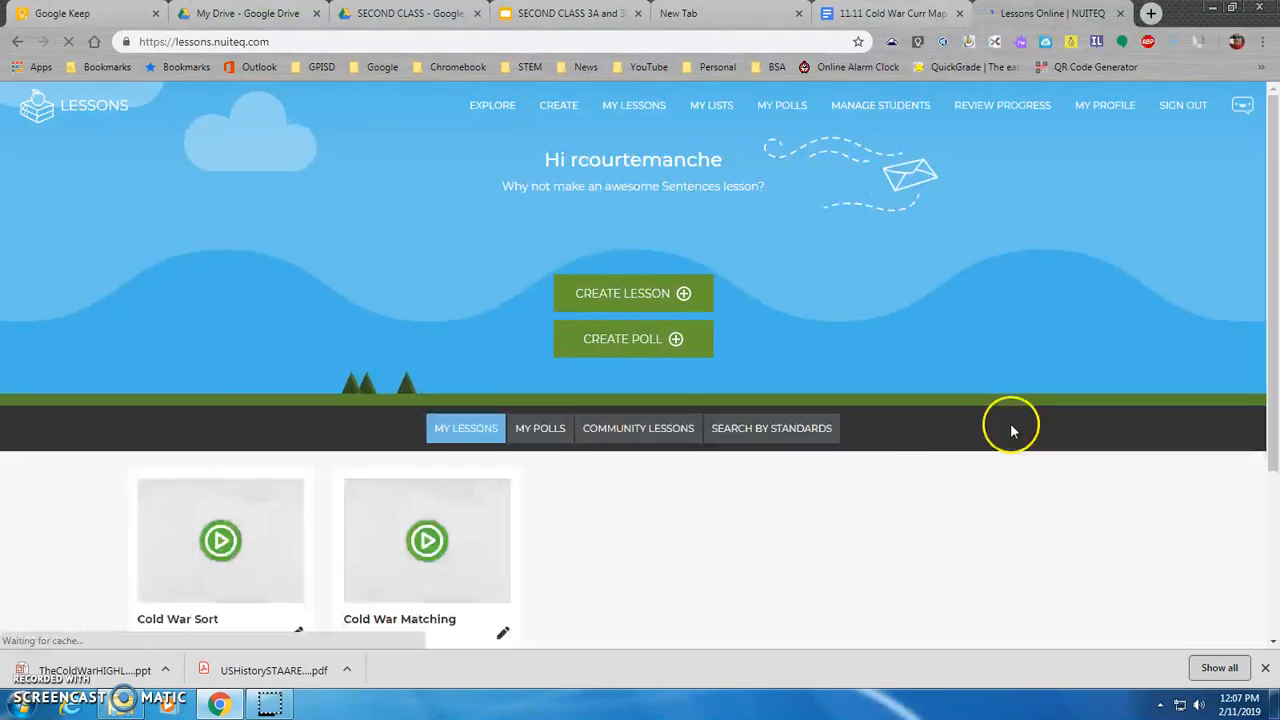
# Start creating a new lesson from the account's home page.
pyautogui.scroll(-2, 687, 500)
pyautogui.scroll(2, 686, 500)
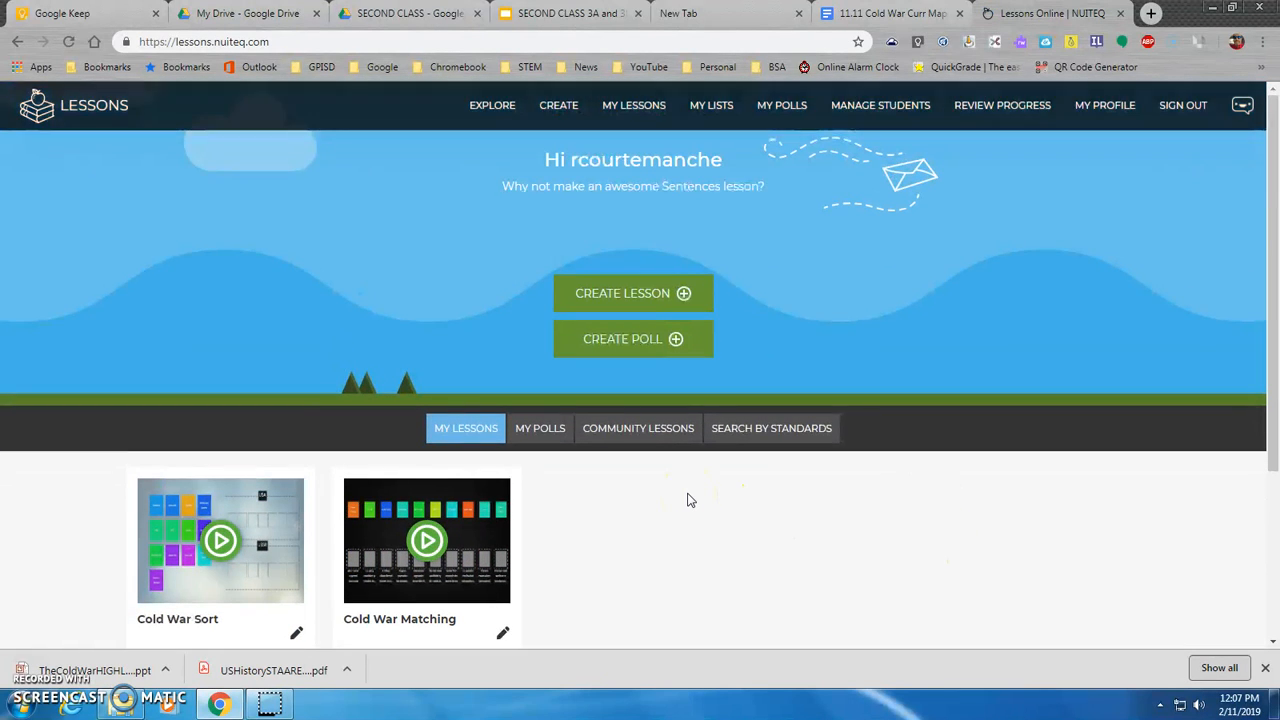
pyautogui.click(665, 292)
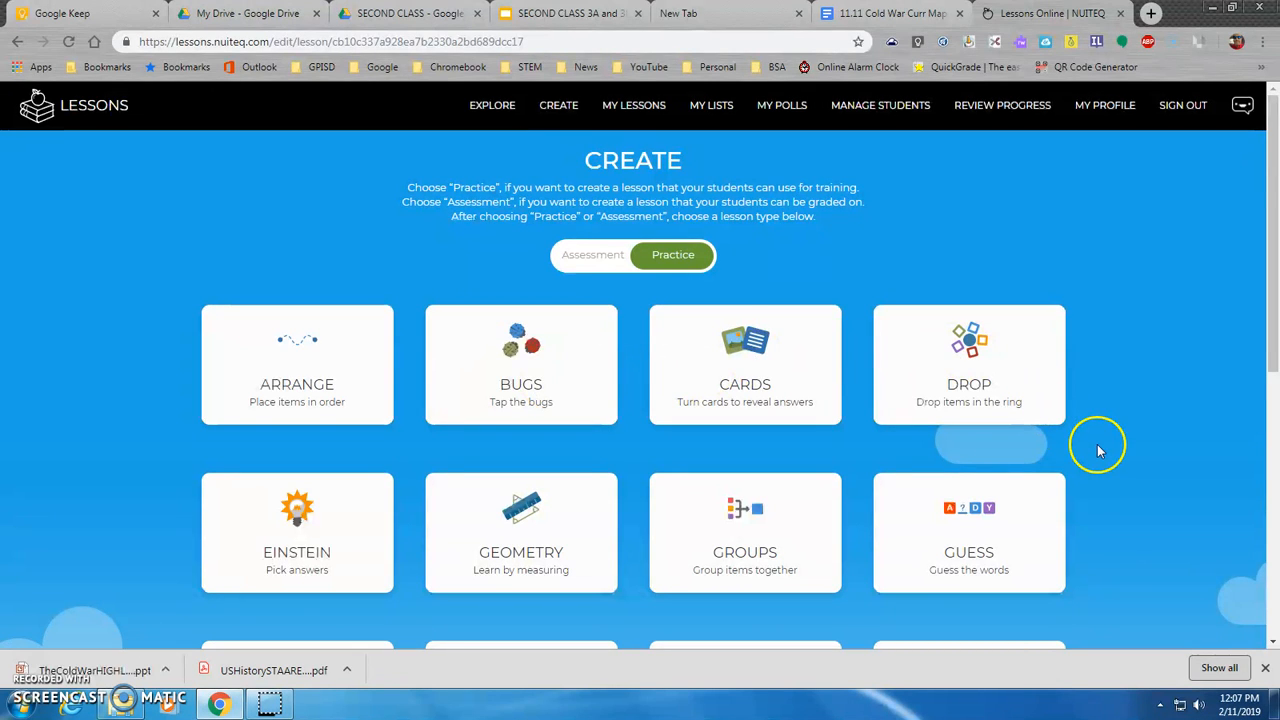
# Look through the practice lesson types and the important terms in the Cold War curriculum map document.
pyautogui.scroll(-2, 1097, 450)
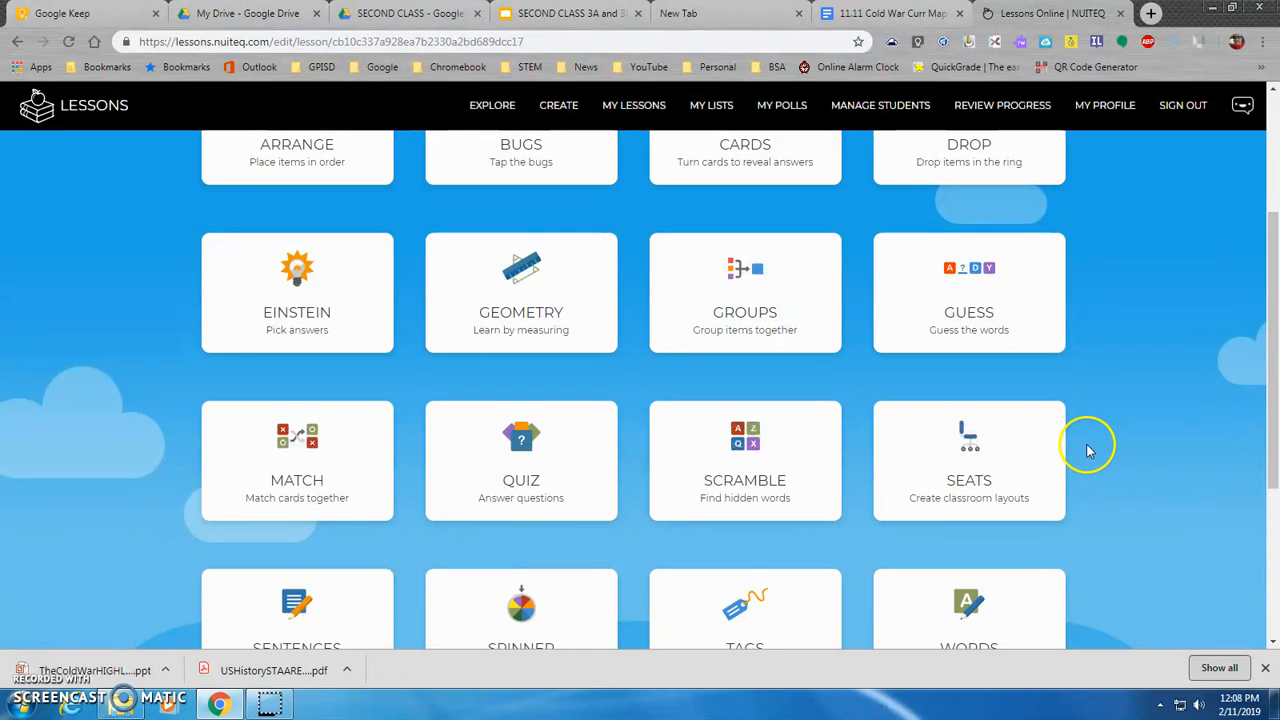
pyautogui.scroll(-2, 1089, 450)
pyautogui.scroll(5, 1080, 450)
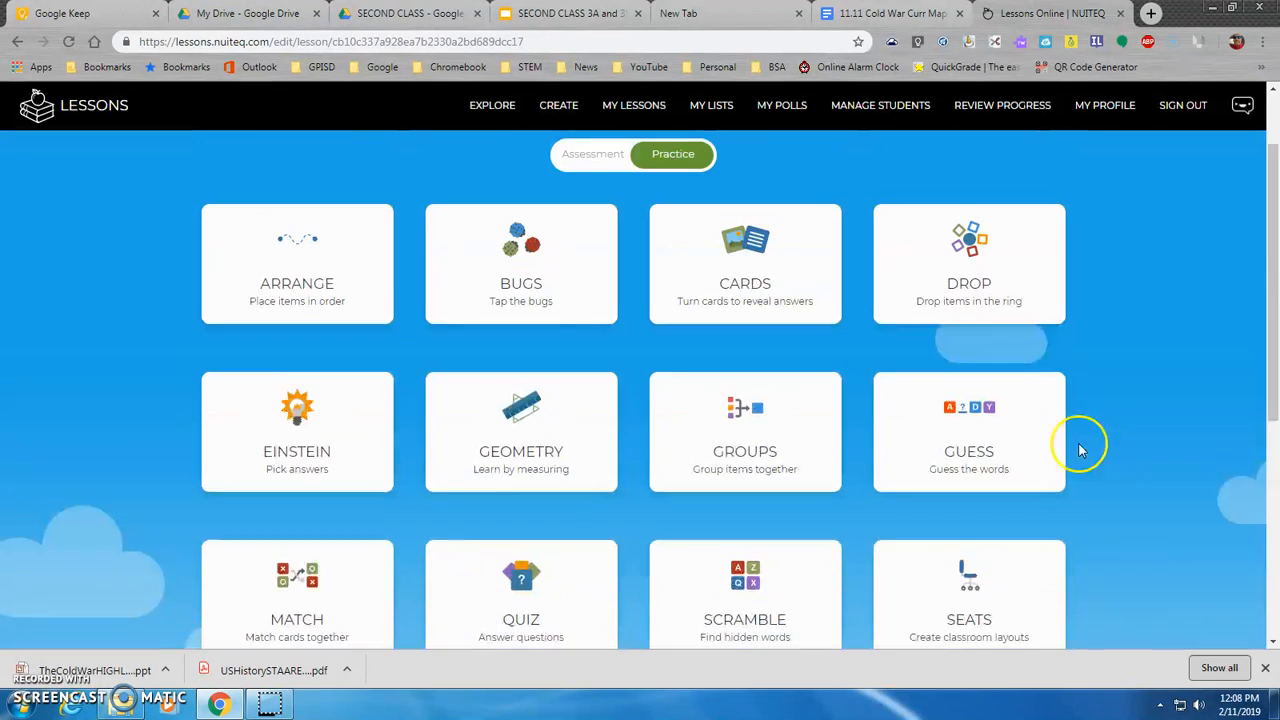
pyautogui.click(876, 14)
pyautogui.scroll(-2, 742, 417)
pyautogui.scroll(2, 723, 408)
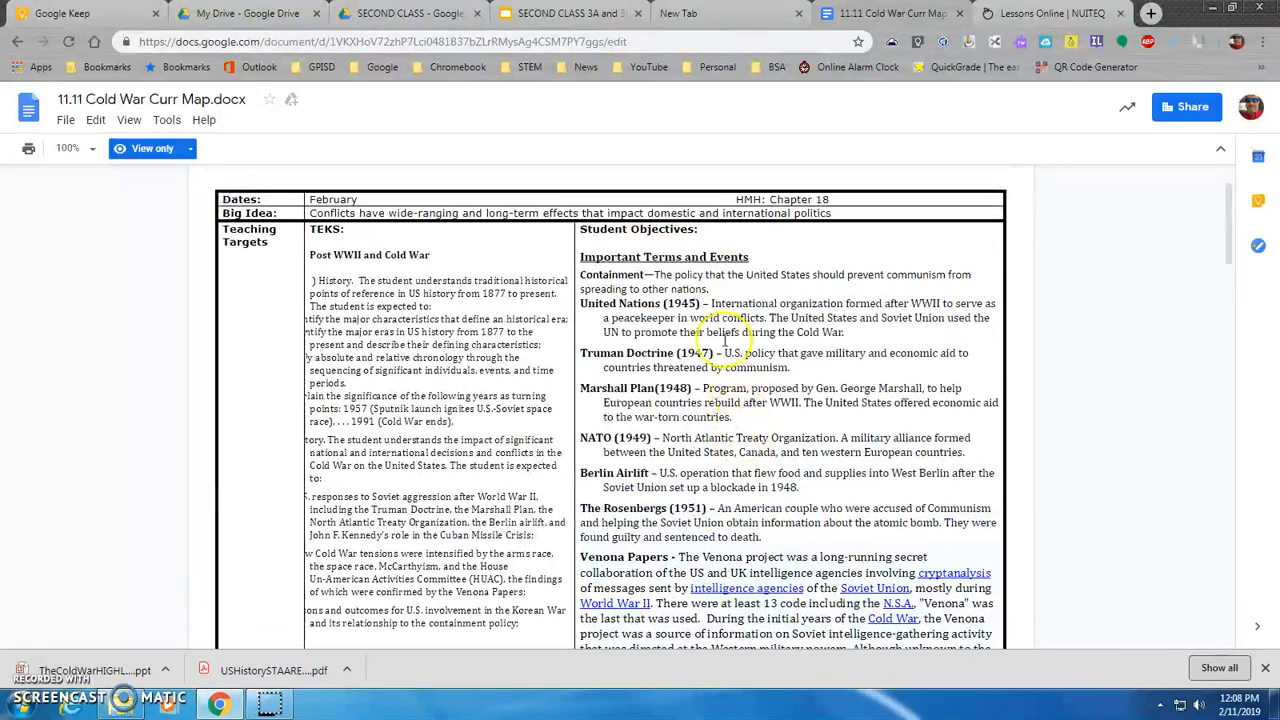
pyautogui.click(1050, 14)
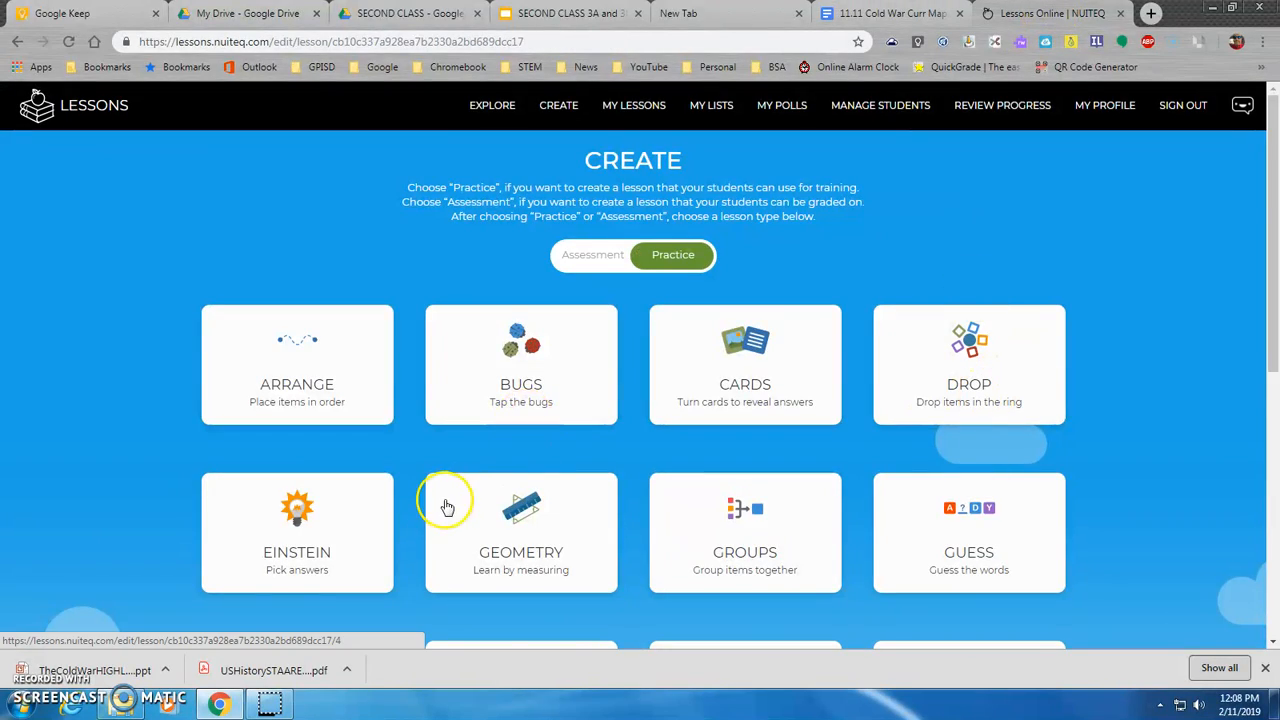
# Choose Drop as the practice lesson type for the new lesson.
pyautogui.scroll(-3, 443, 506)
pyautogui.scroll(-2, 443, 507)
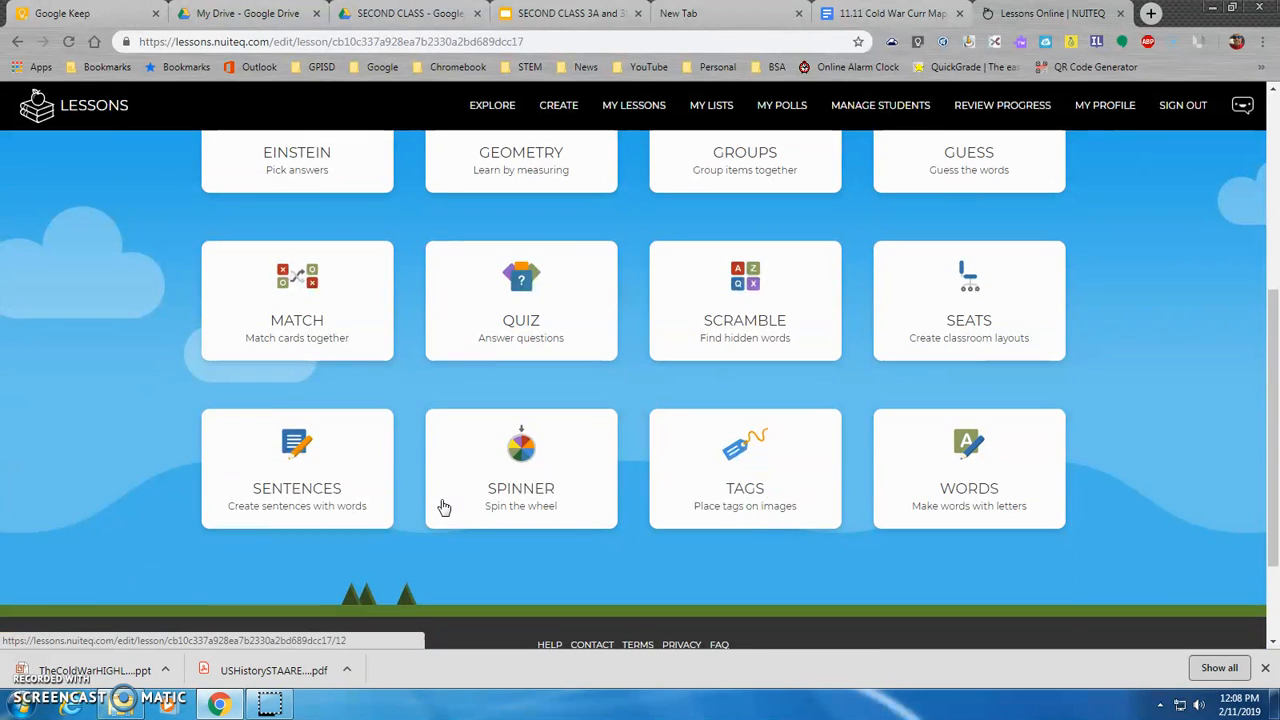
pyautogui.scroll(3, 612, 523)
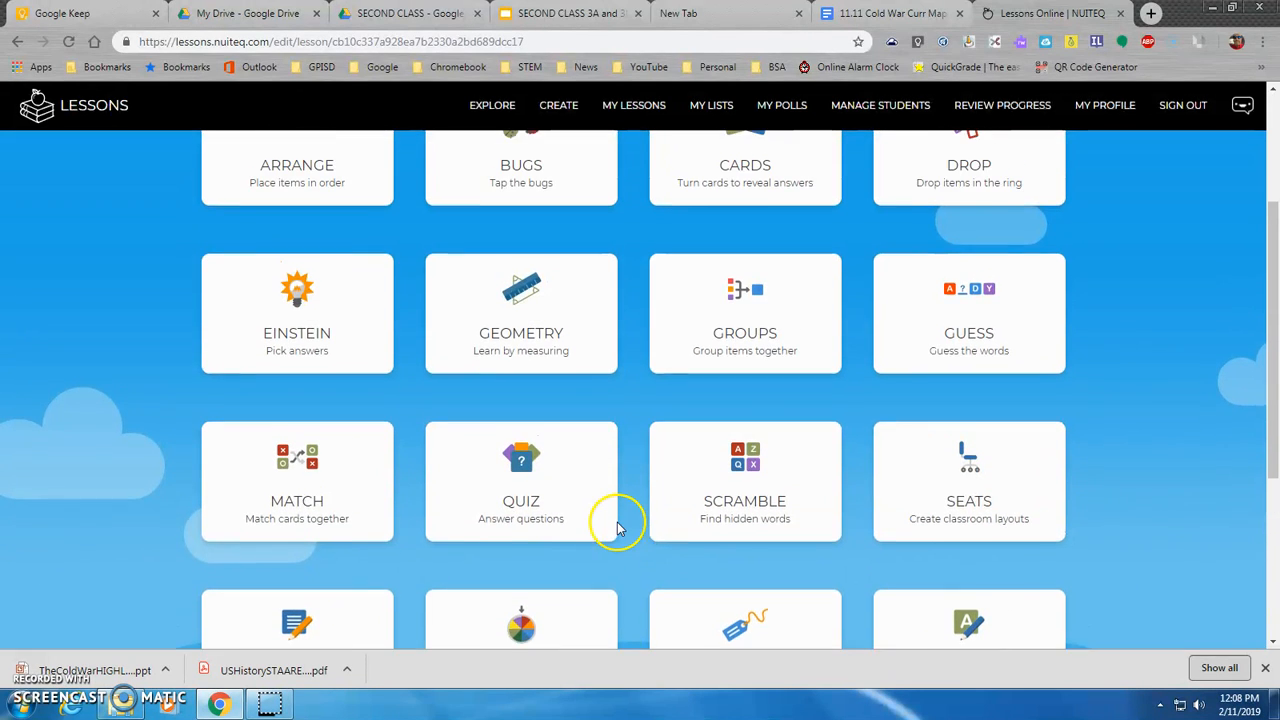
pyautogui.scroll(1, 620, 528)
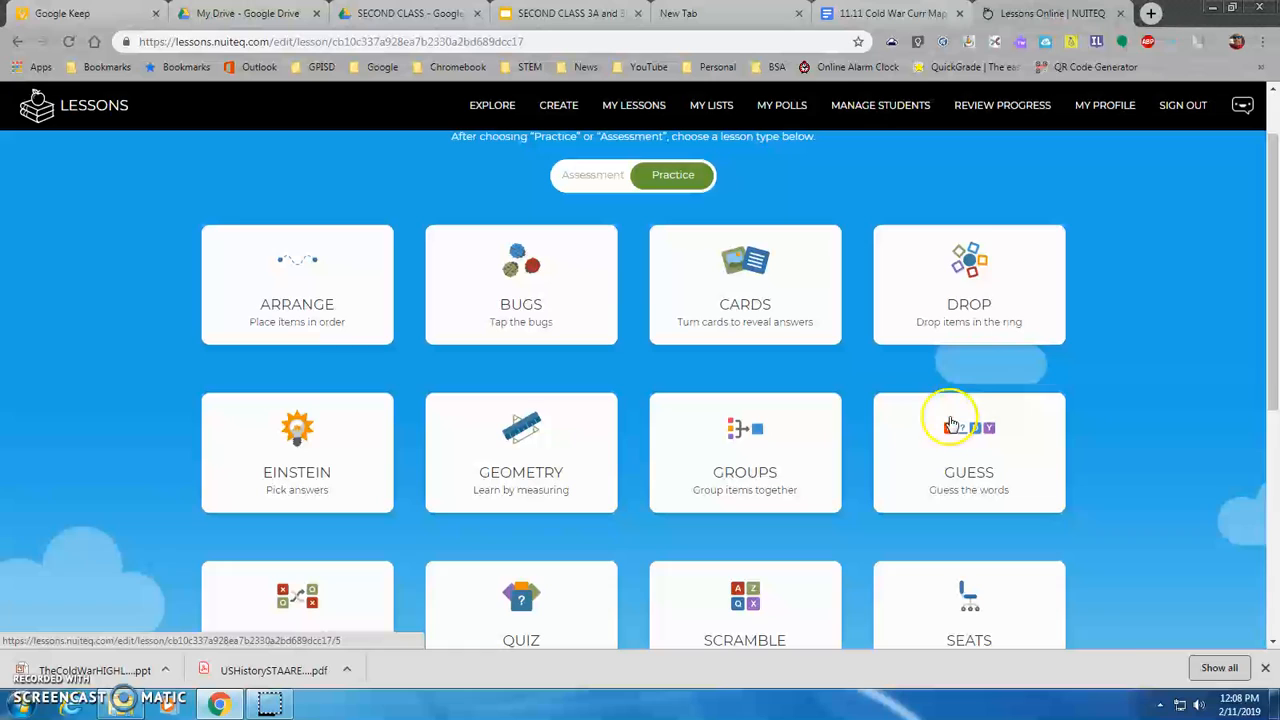
pyautogui.click(978, 262)
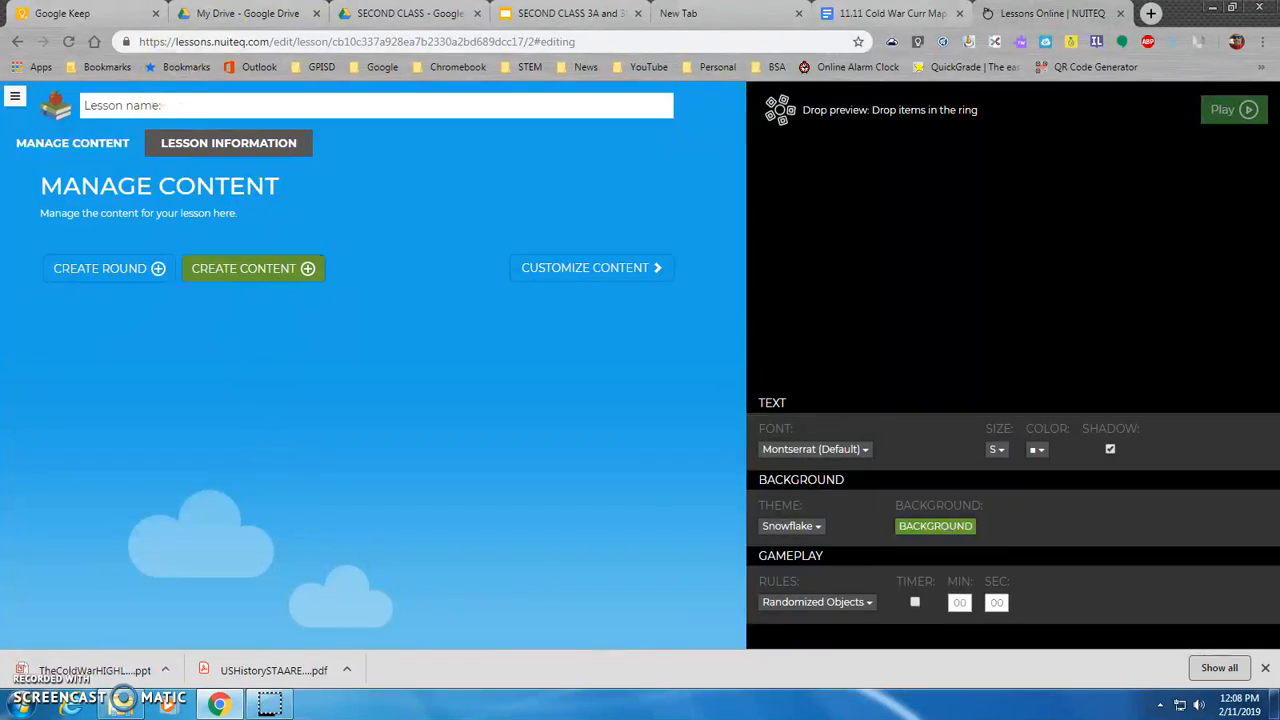
# Add a first content row to the lesson and name the lesson "Cold War Drop Match".
pyautogui.click(885, 13)
pyautogui.scroll(-3, 706, 335)
pyautogui.scroll(3, 706, 335)
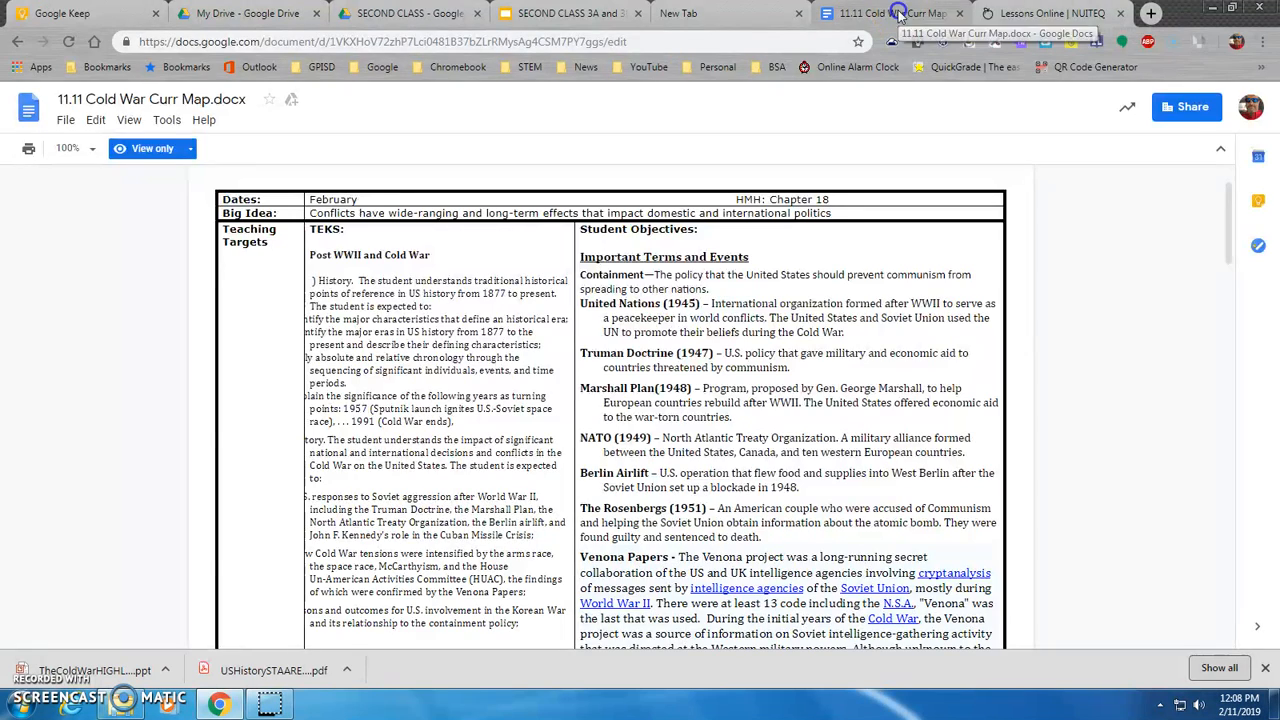
pyautogui.click(1050, 13)
pyautogui.click(288, 267)
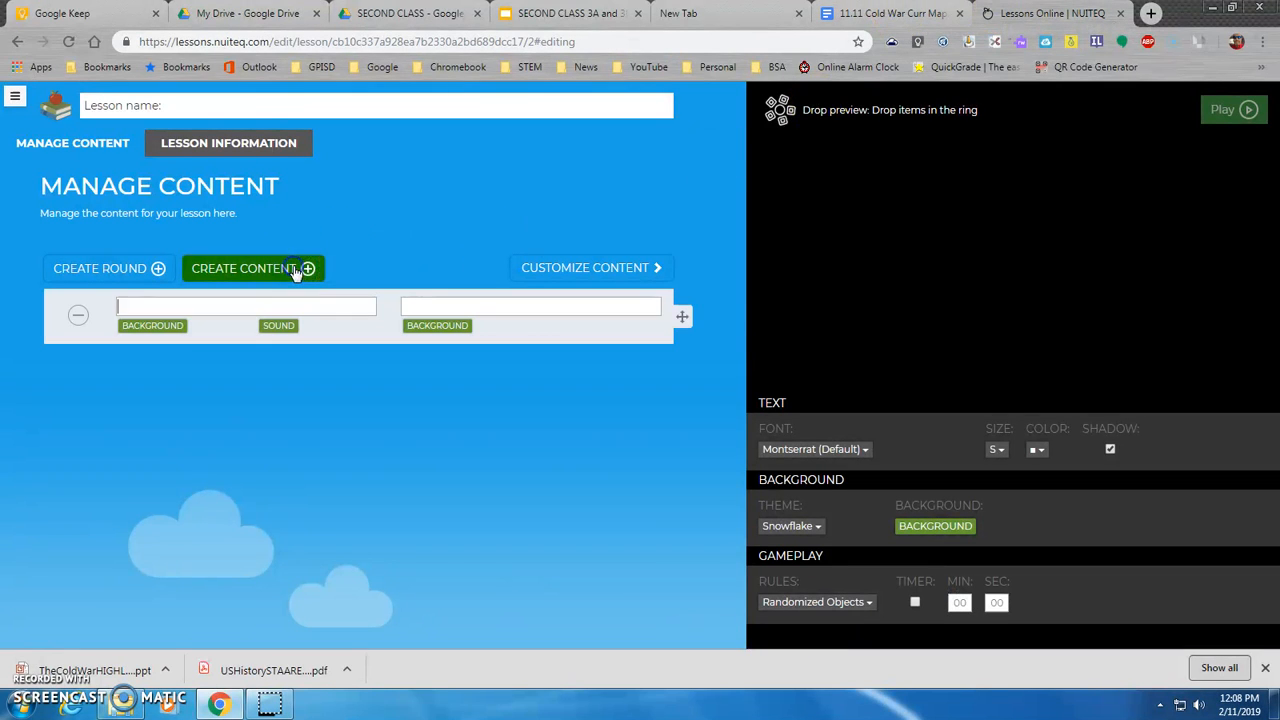
pyautogui.click(309, 110)
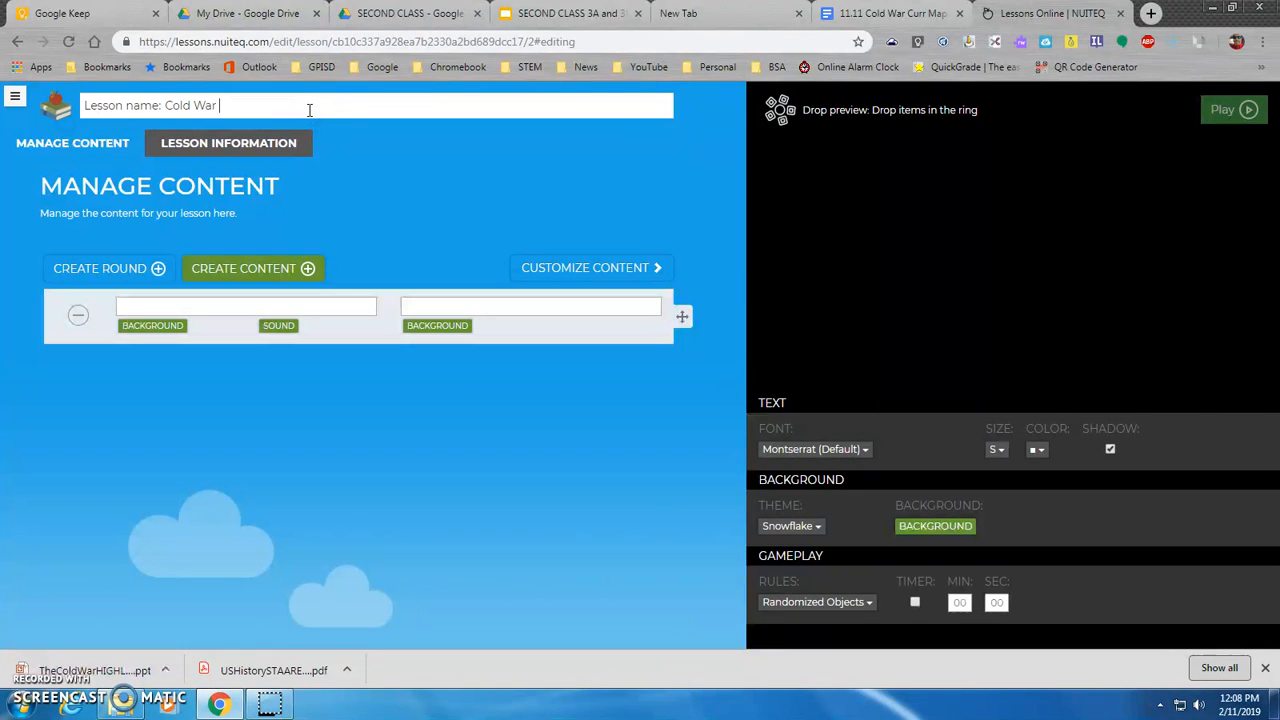
pyautogui.write('Cold War Drop Match')
# Copy the term "The Rosenbergs" from the Cold War curriculum map into the content row's first text field.
pyautogui.click(201, 308)
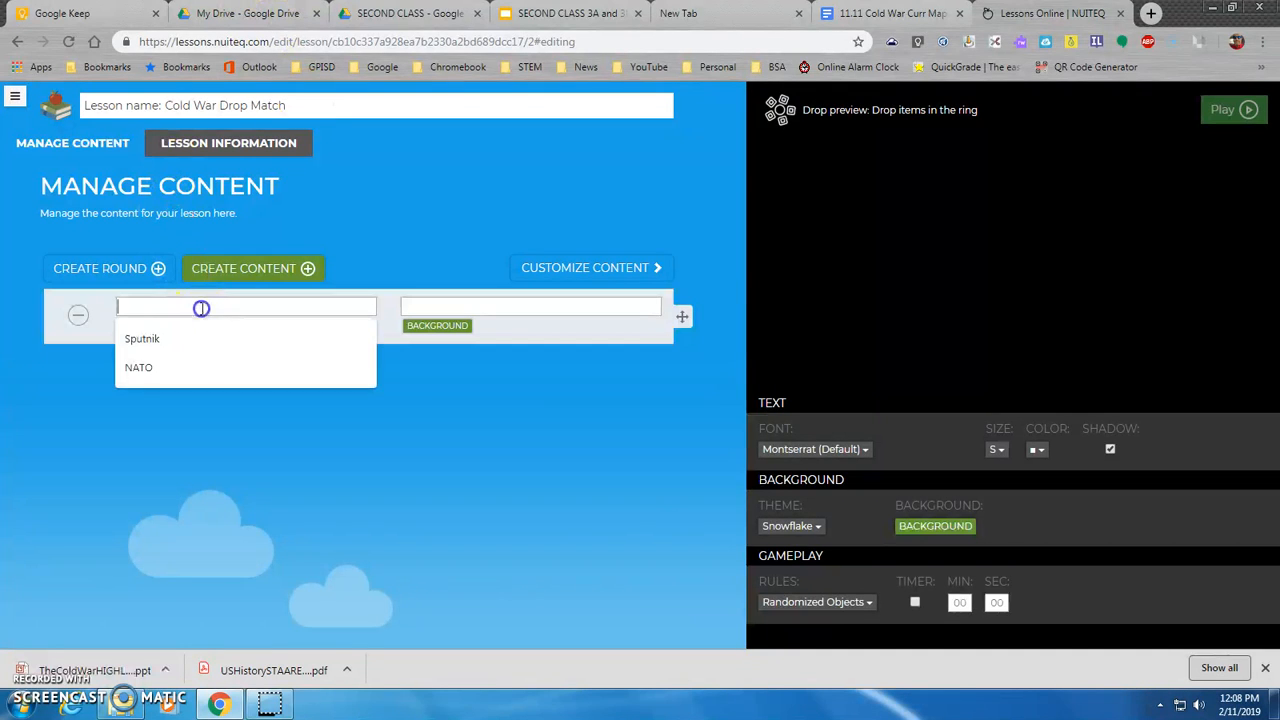
pyautogui.click(487, 216)
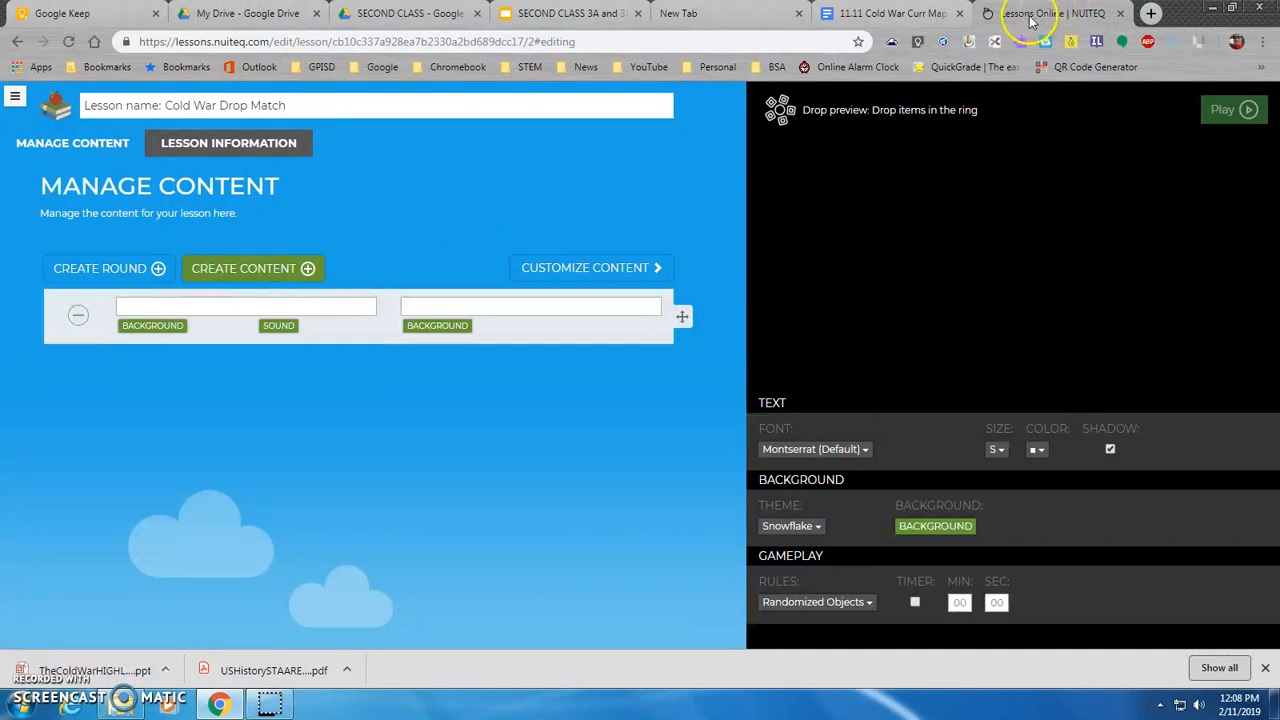
pyautogui.click(864, 14)
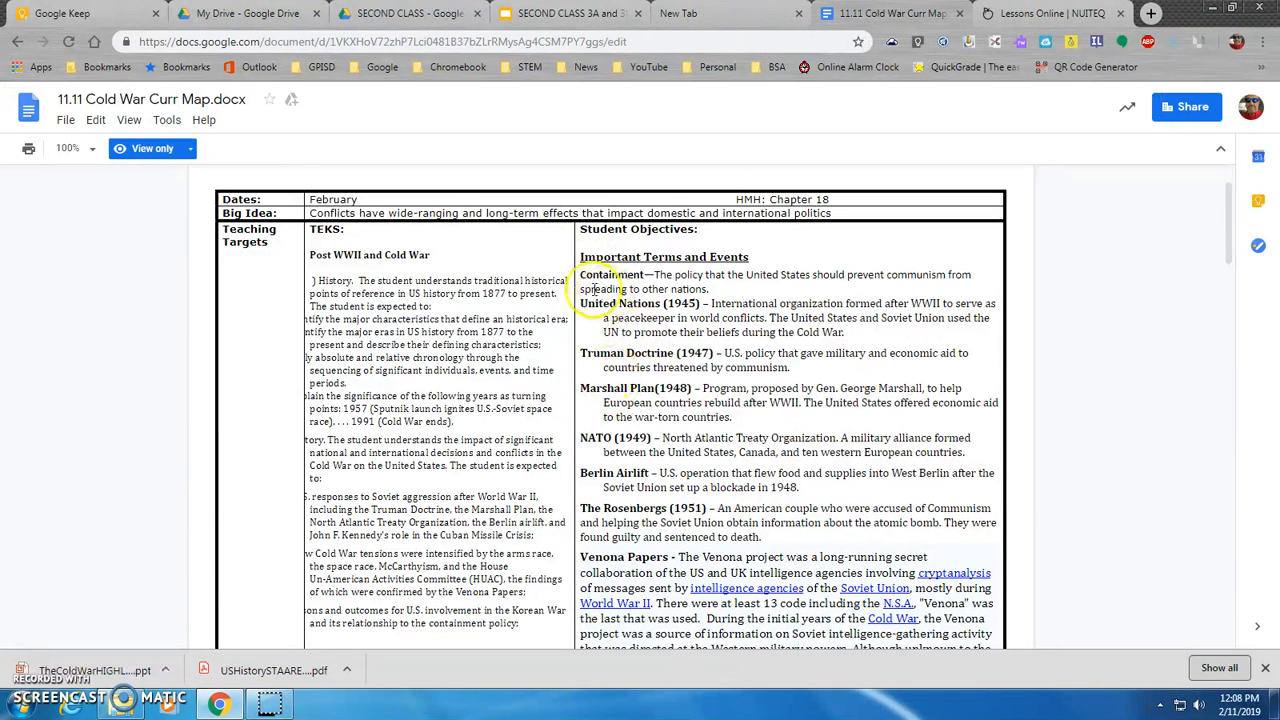
pyautogui.scroll(-3, 601, 349)
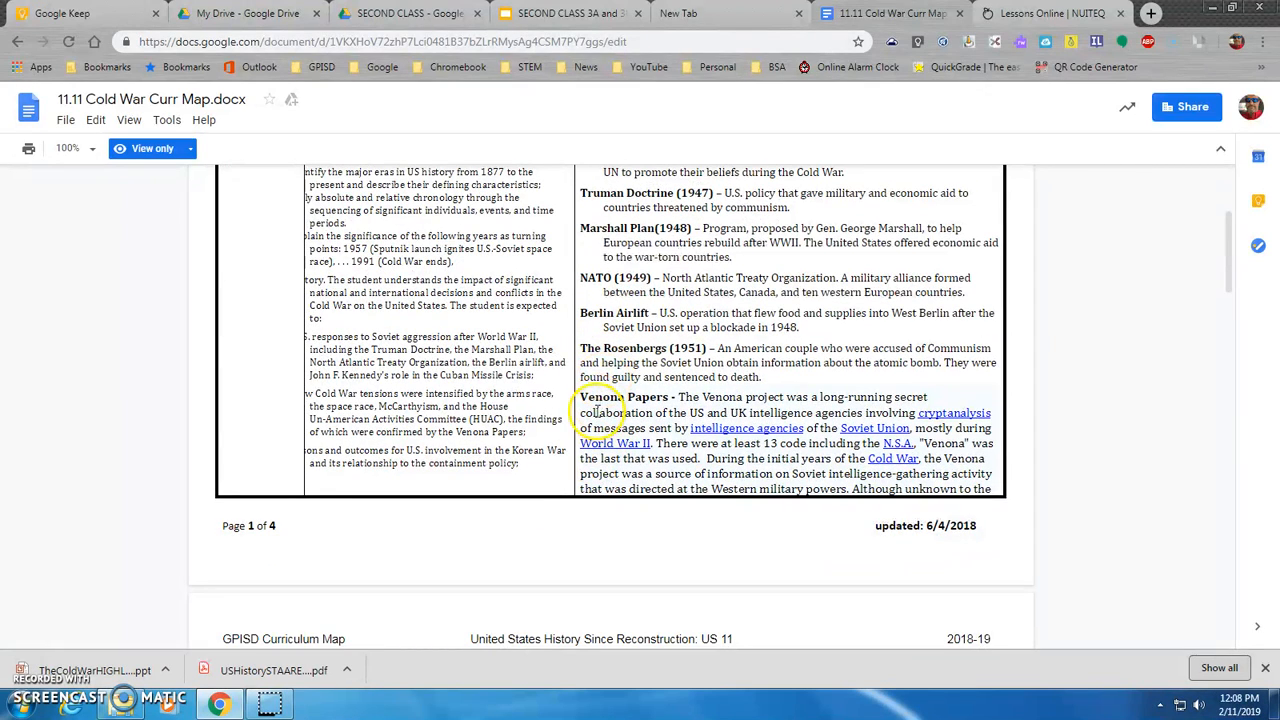
pyautogui.moveTo(607, 349); pyautogui.dragTo(672, 350)
pyautogui.hotkey('ctrl', 'c')
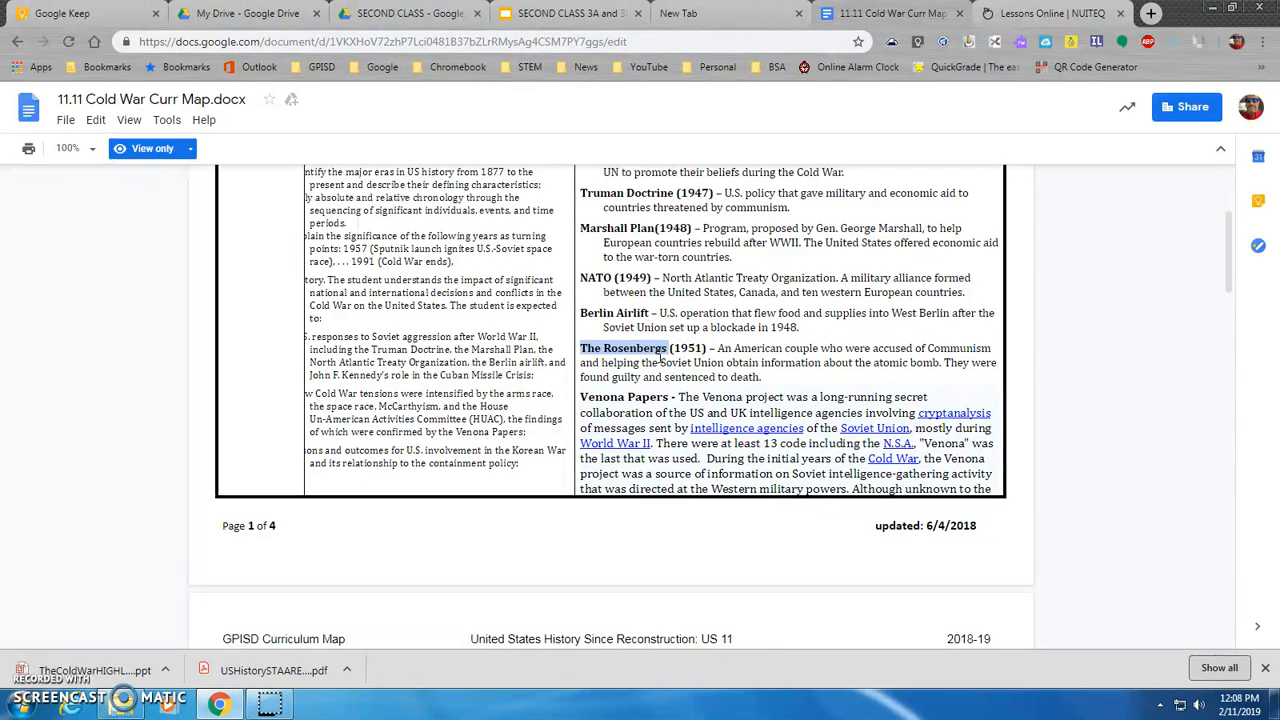
pyautogui.click(1015, 14)
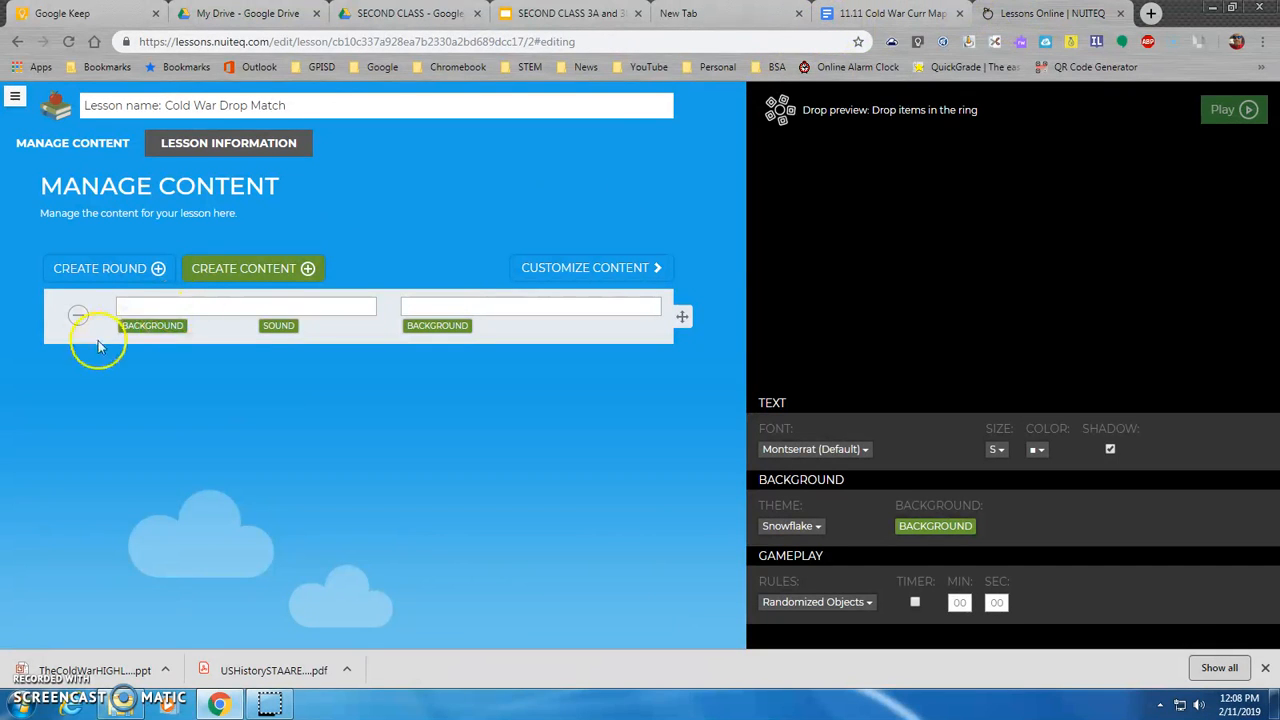
pyautogui.click(174, 304)
pyautogui.hotkey('ctrl', 'v')
# Search online images for "The Rosenbergs" and set the first photo as the background of the row's matching item.
pyautogui.click(452, 330)
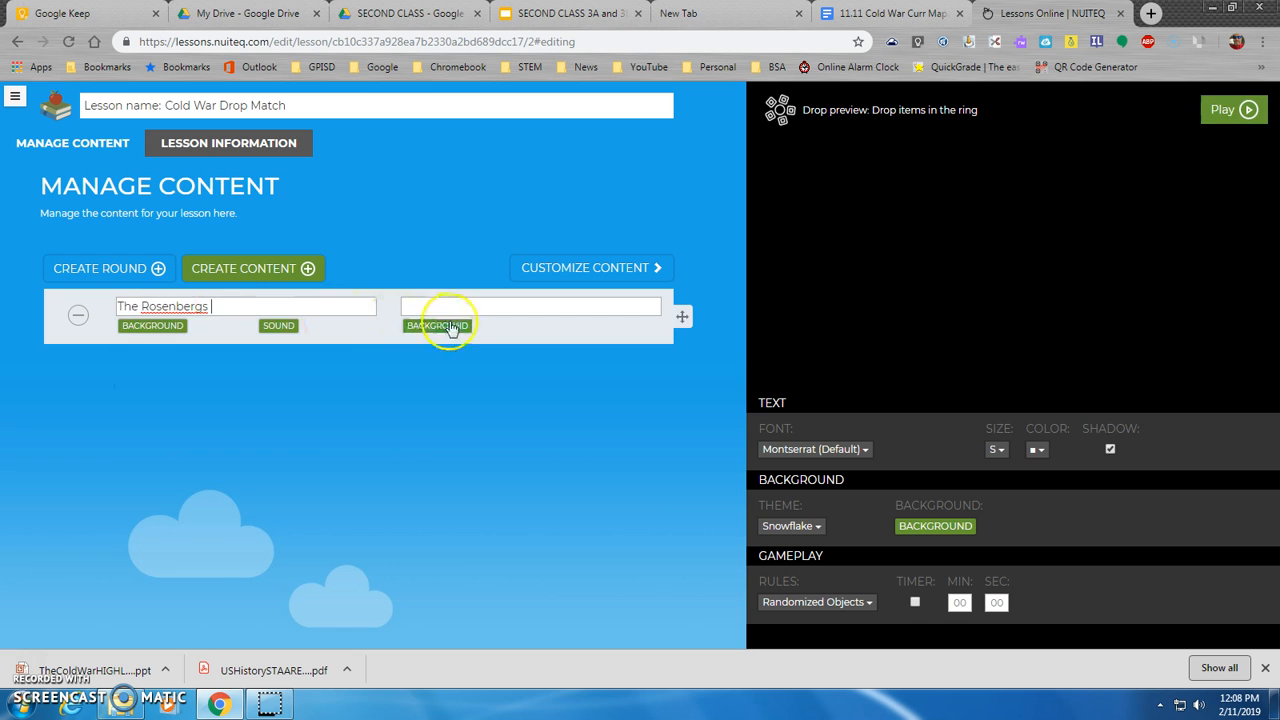
pyautogui.click(451, 331)
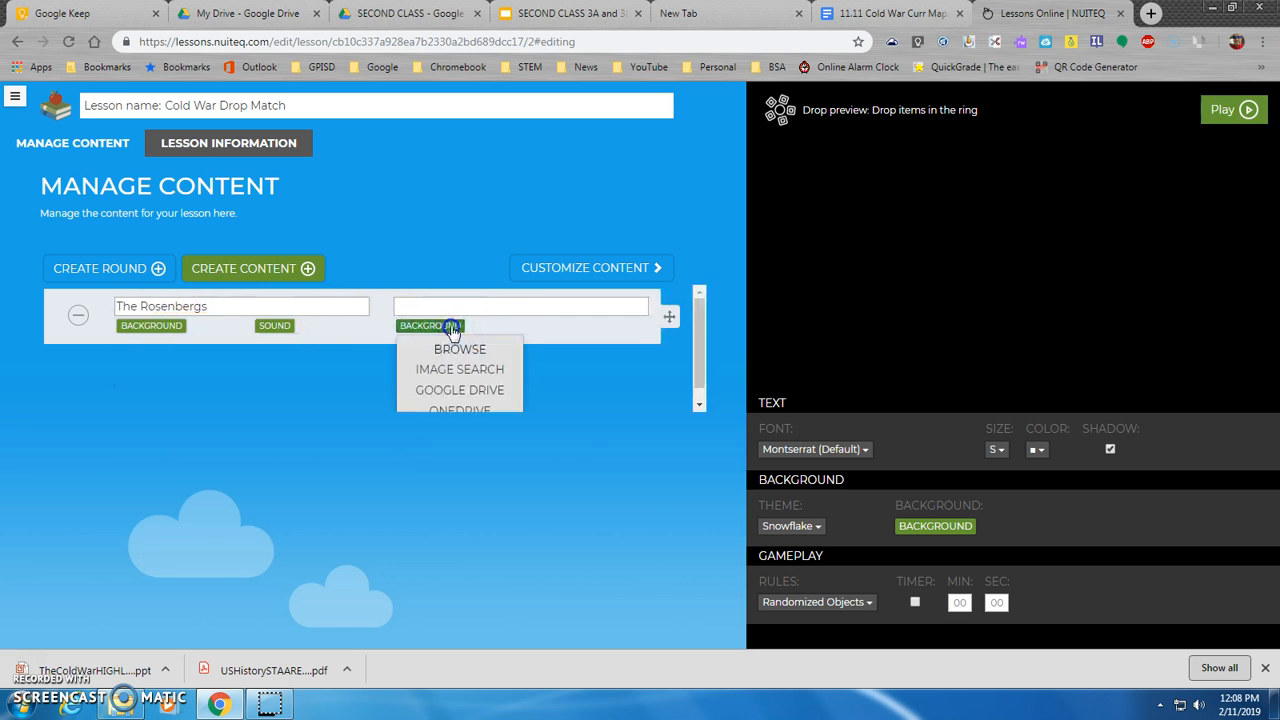
pyautogui.click(440, 368)
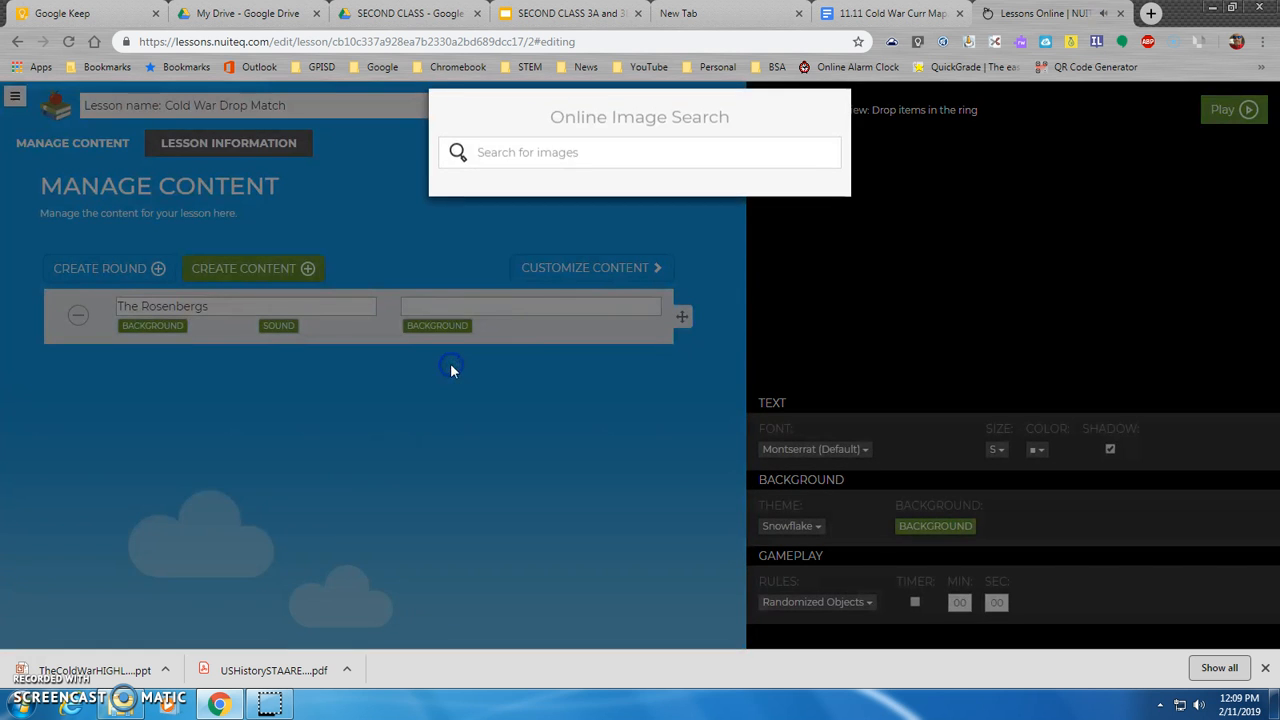
pyautogui.click(516, 154)
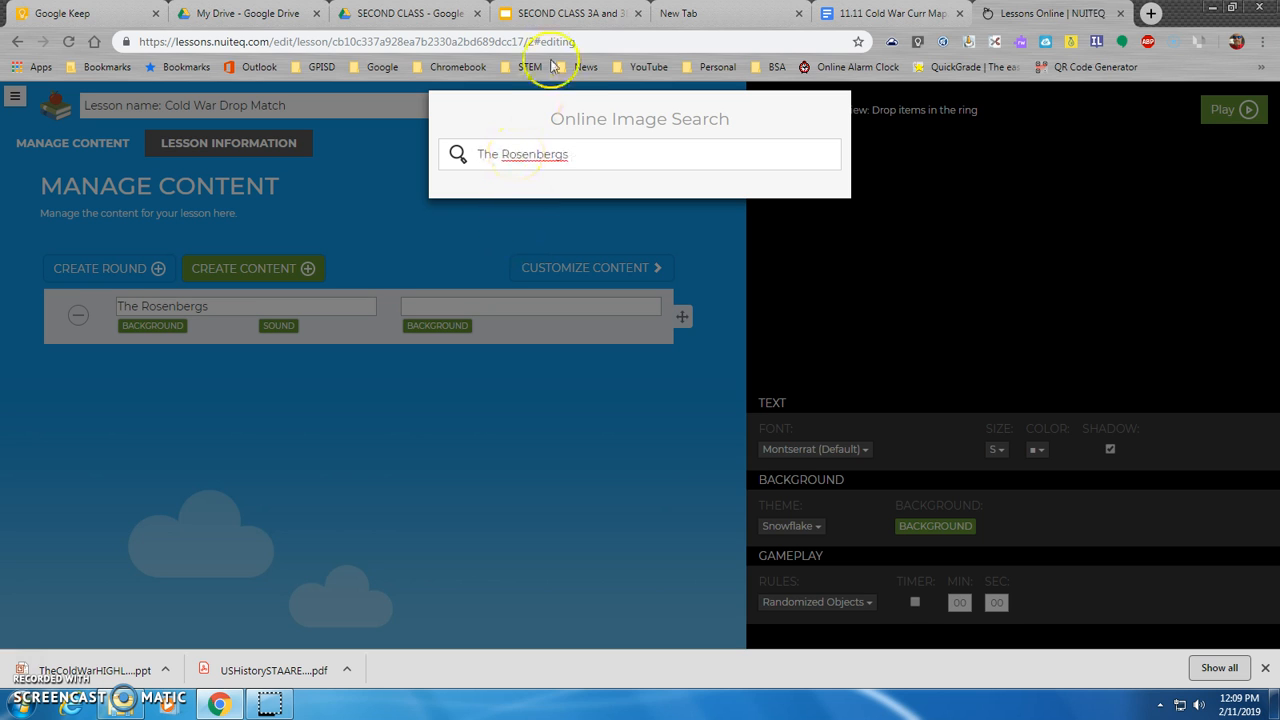
pyautogui.click(572, 155)
pyautogui.press('Return')
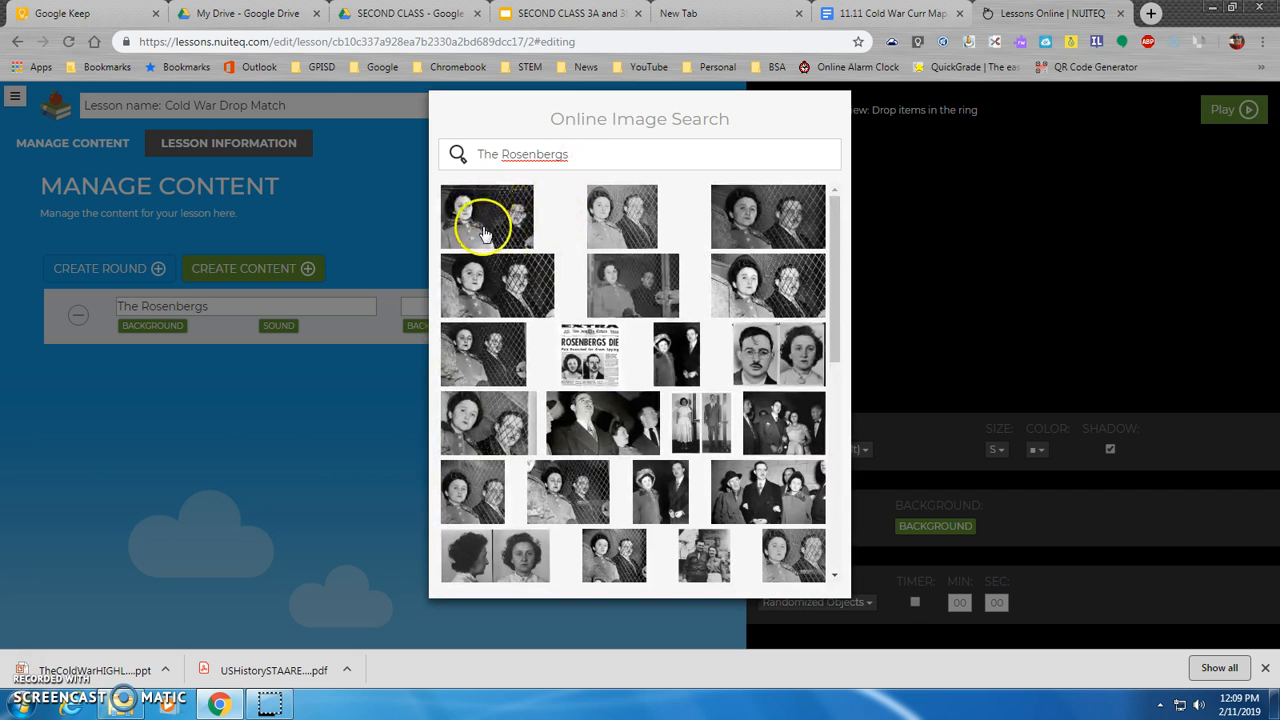
pyautogui.click(480, 230)
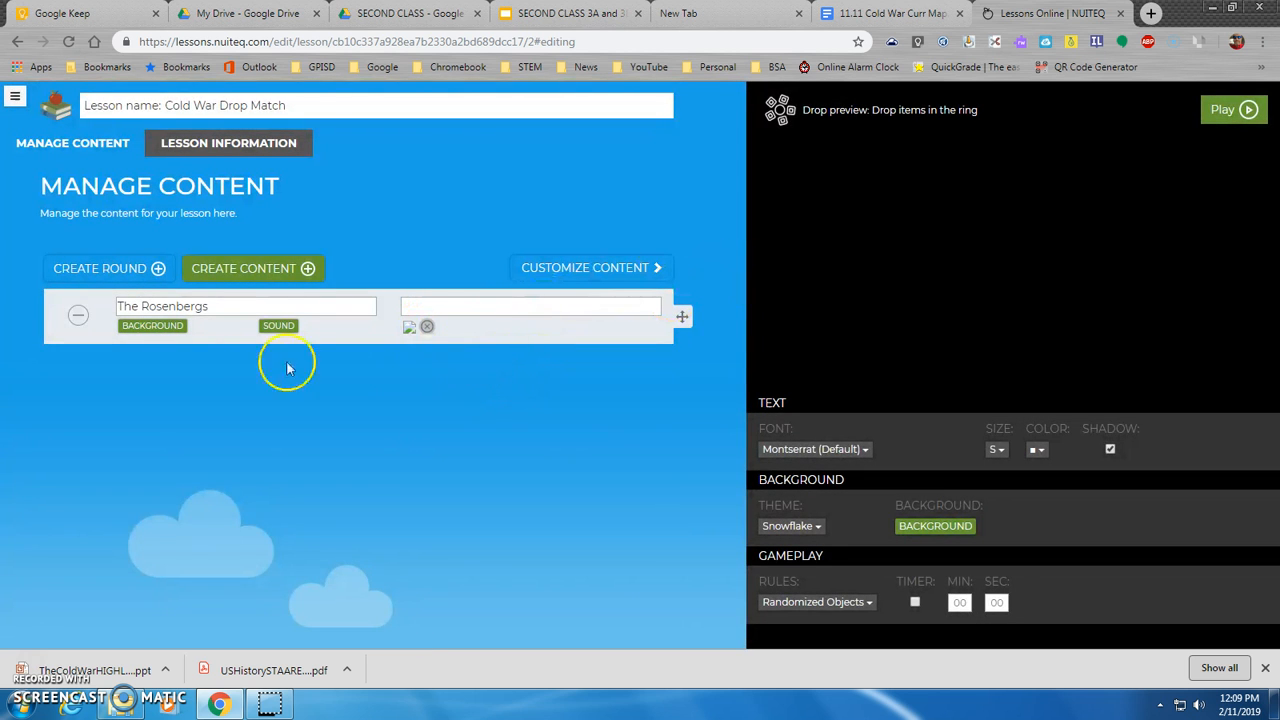
# Add a second content row and enter the term "Bay of Pigs" from the curriculum map in its first text field.
pyautogui.click(256, 264)
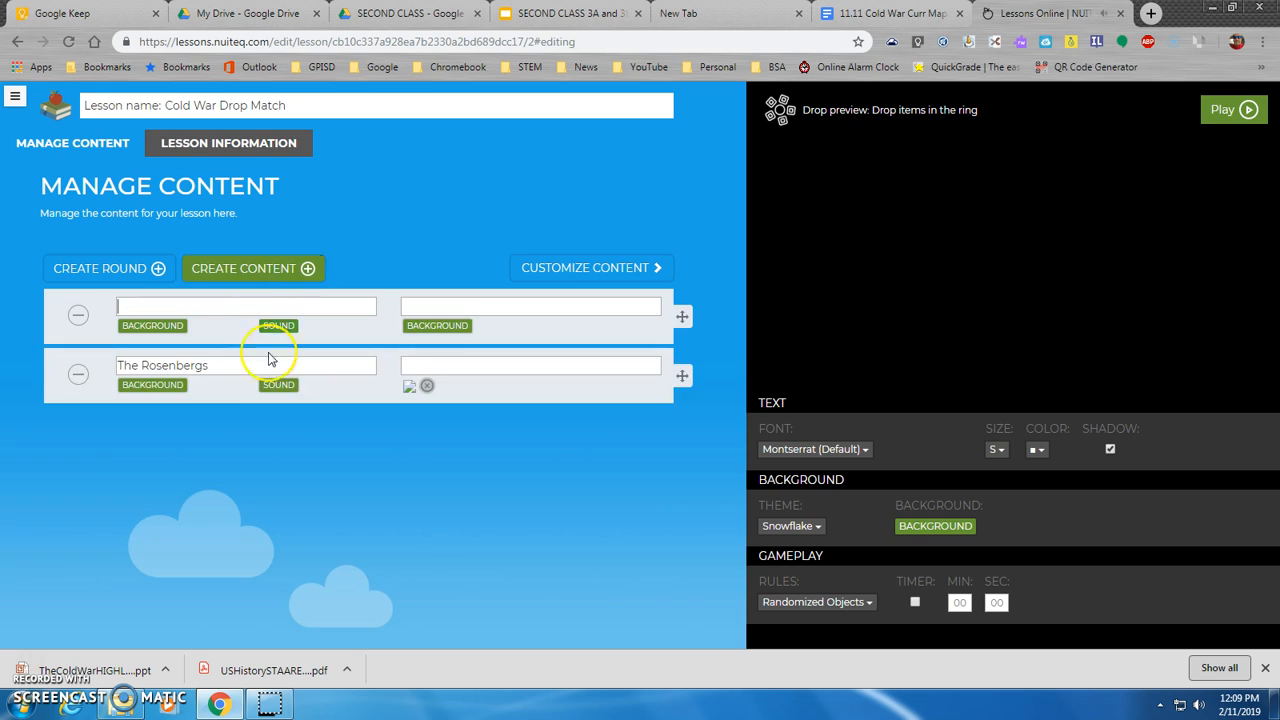
pyautogui.click(930, 14)
pyautogui.scroll(-3, 760, 295)
pyautogui.scroll(-3, 765, 300)
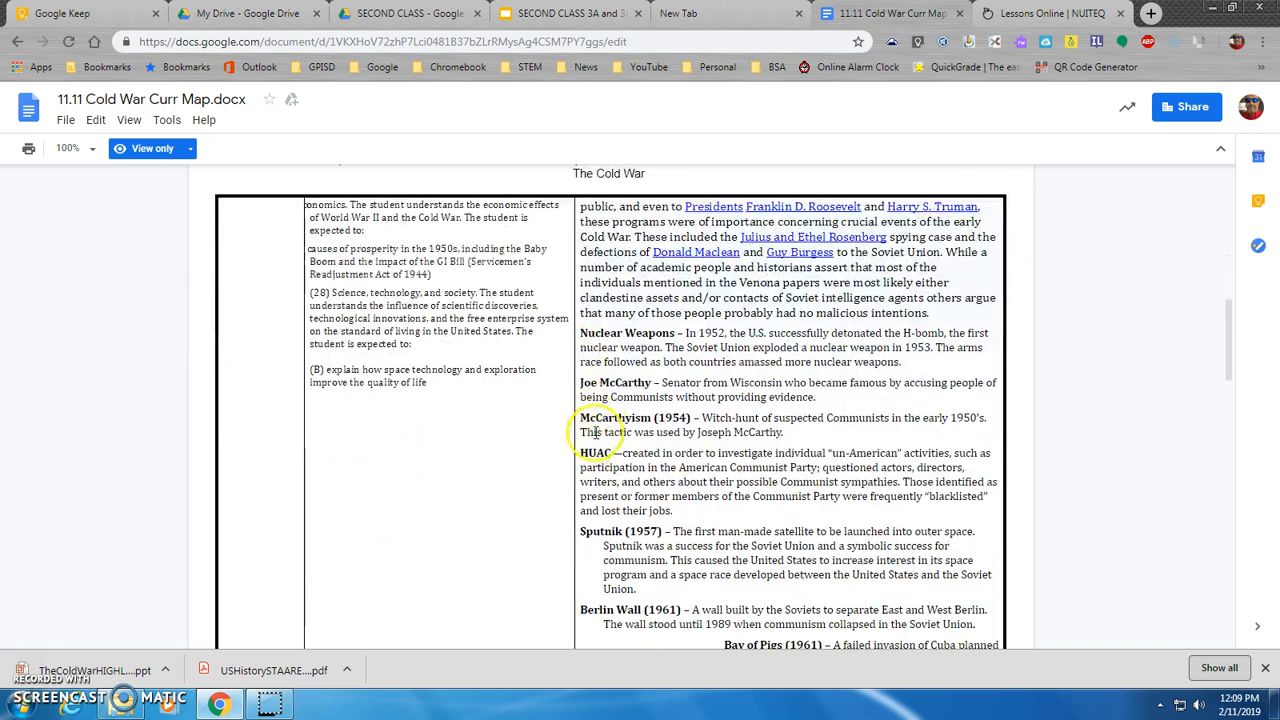
pyautogui.scroll(-1, 645, 486)
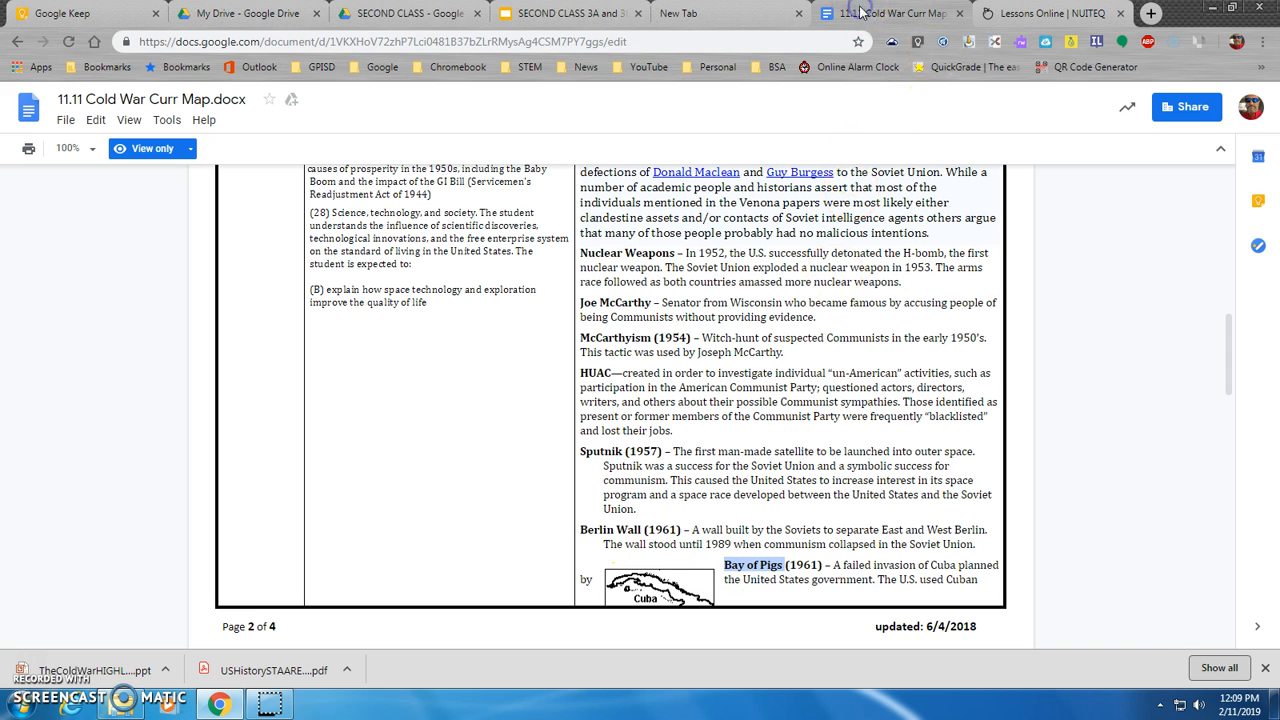
pyautogui.click(1010, 13)
pyautogui.click(220, 314)
pyautogui.write('Bay of Pigs')
# Search online images for "Bay of Pigs" and set the Cuba map as the background of that row's matching item.
pyautogui.click(448, 327)
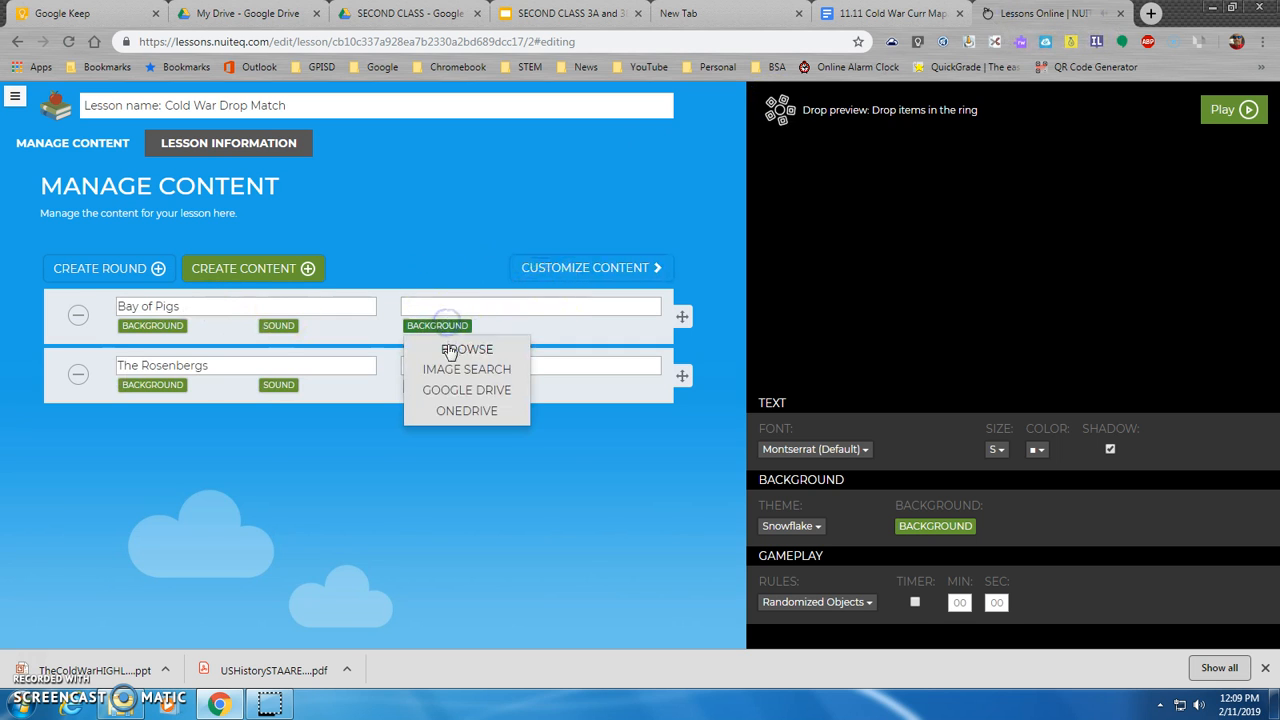
pyautogui.click(452, 372)
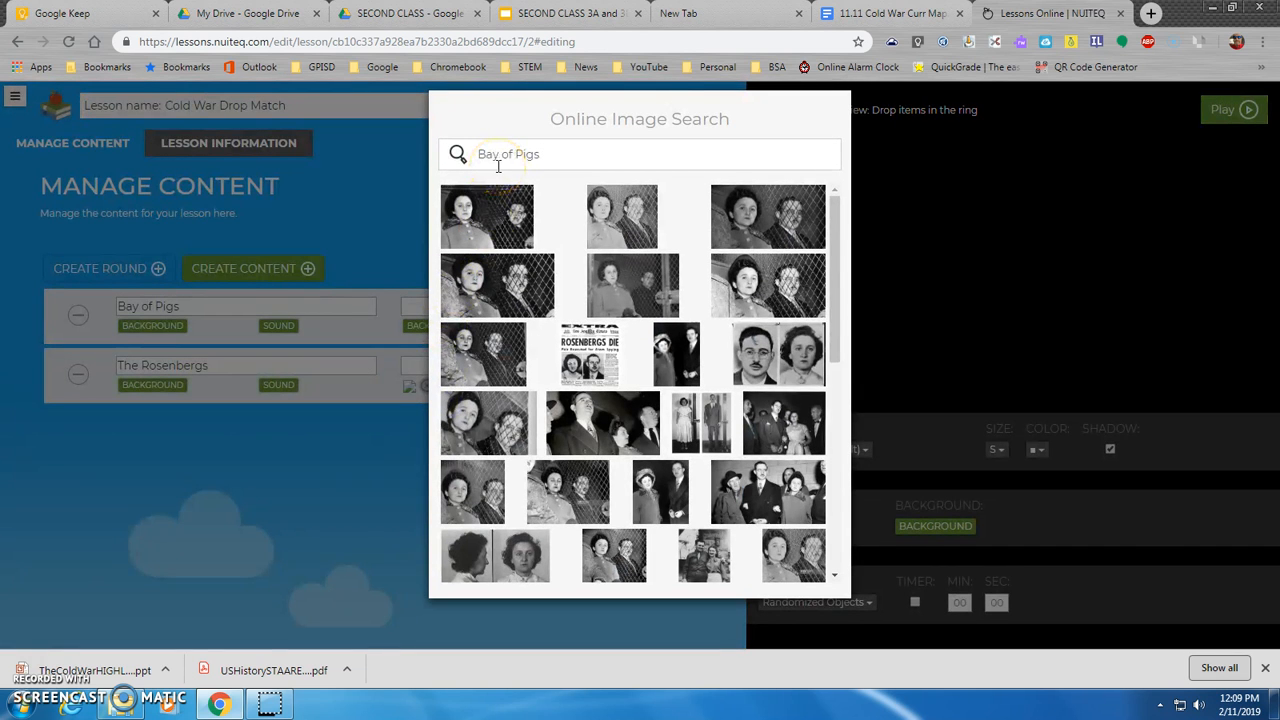
pyautogui.press('Return')
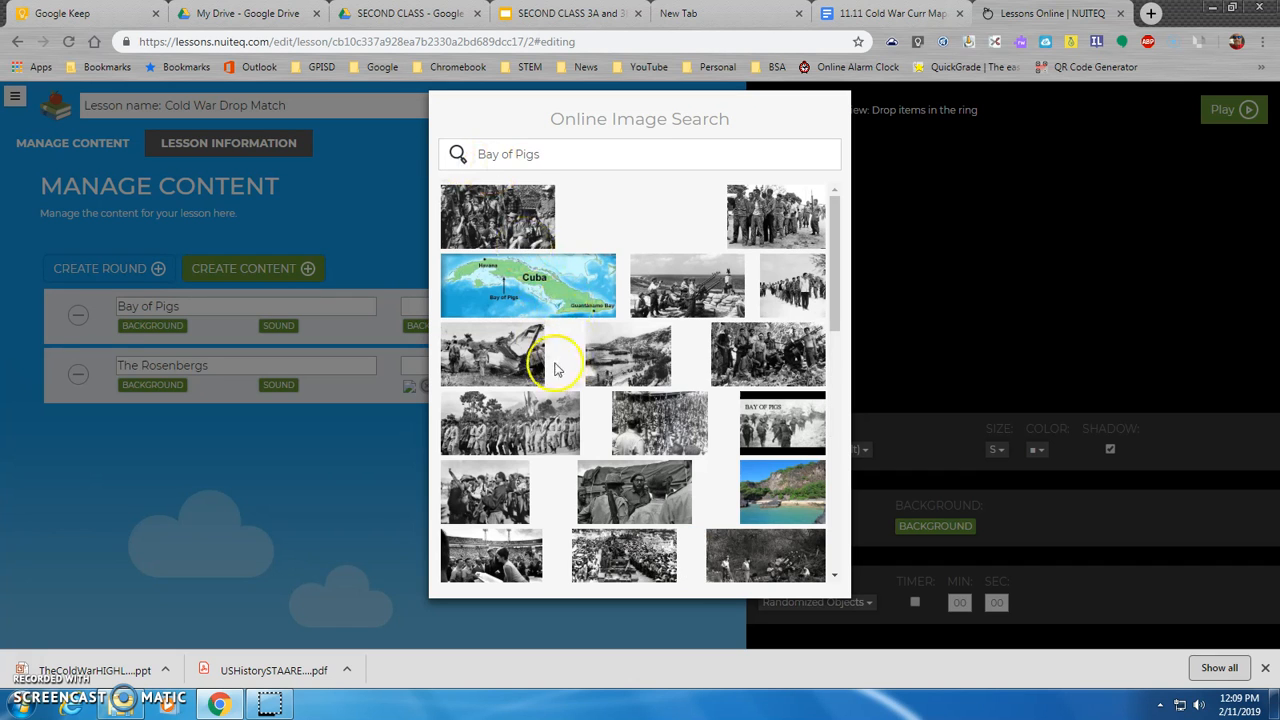
pyautogui.scroll(-2, 571, 300)
pyautogui.scroll(-3, 580, 358)
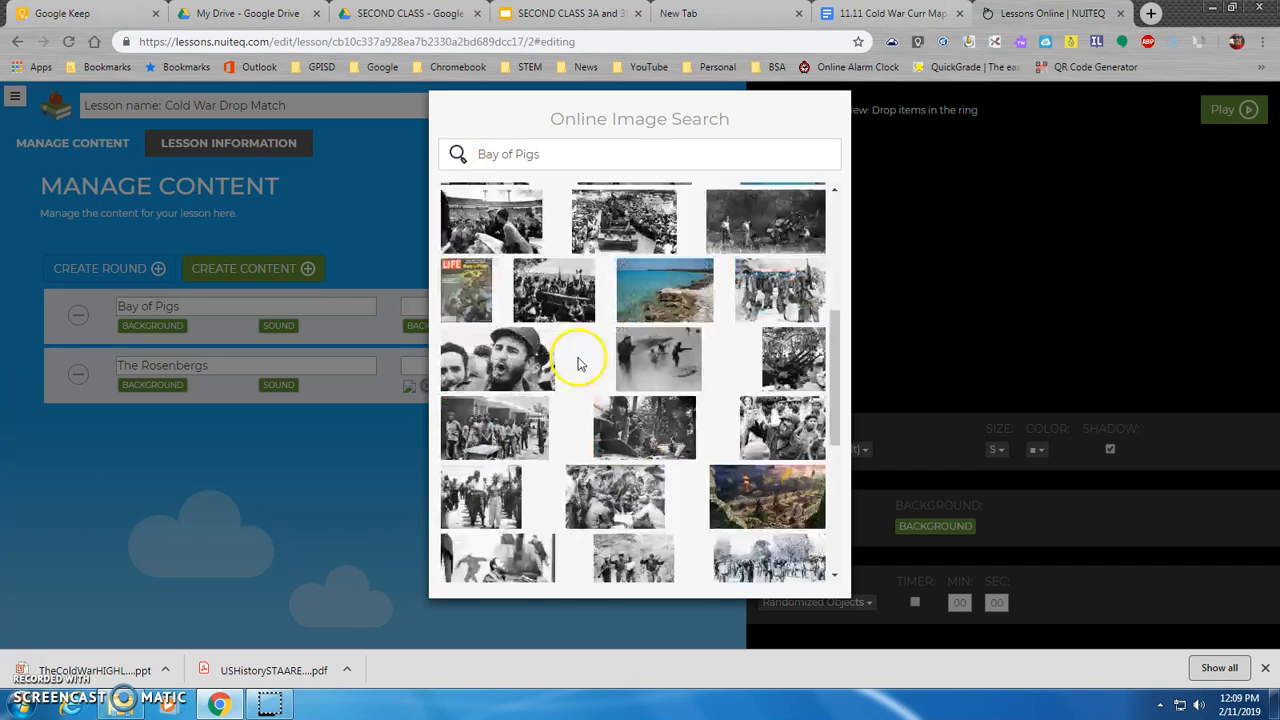
pyautogui.scroll(-3, 533, 315)
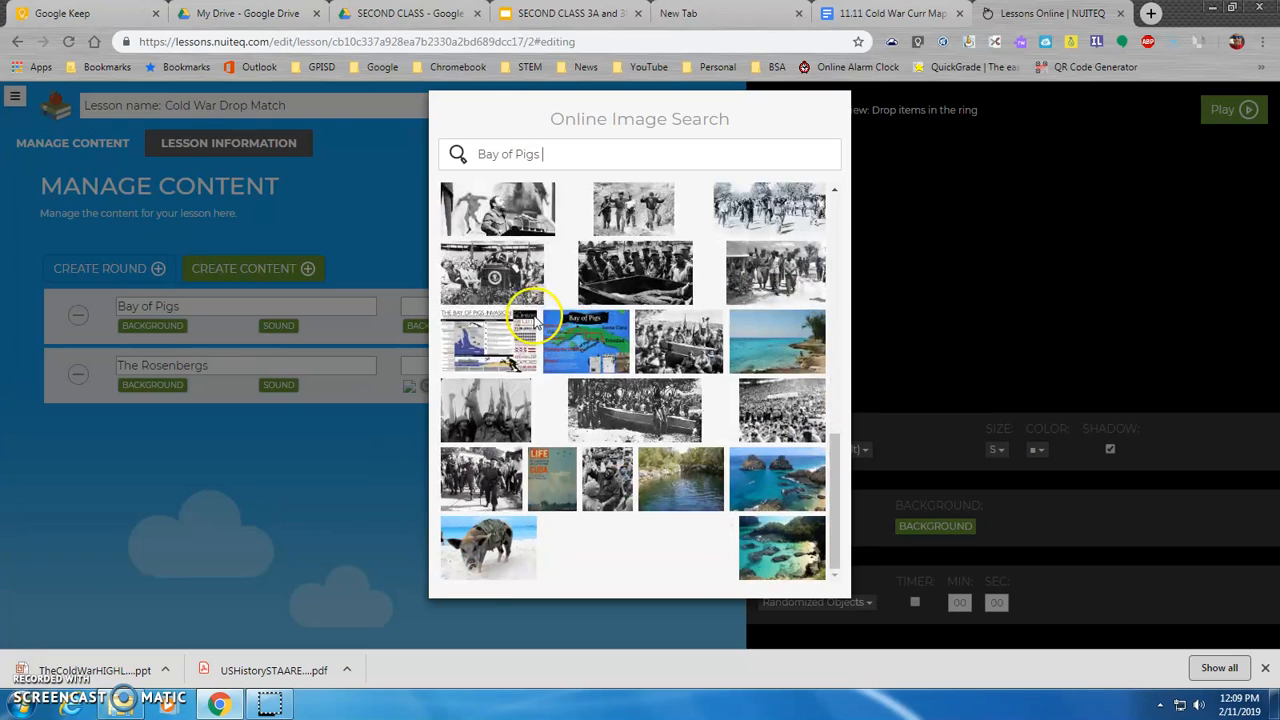
pyautogui.scroll(3, 638, 512)
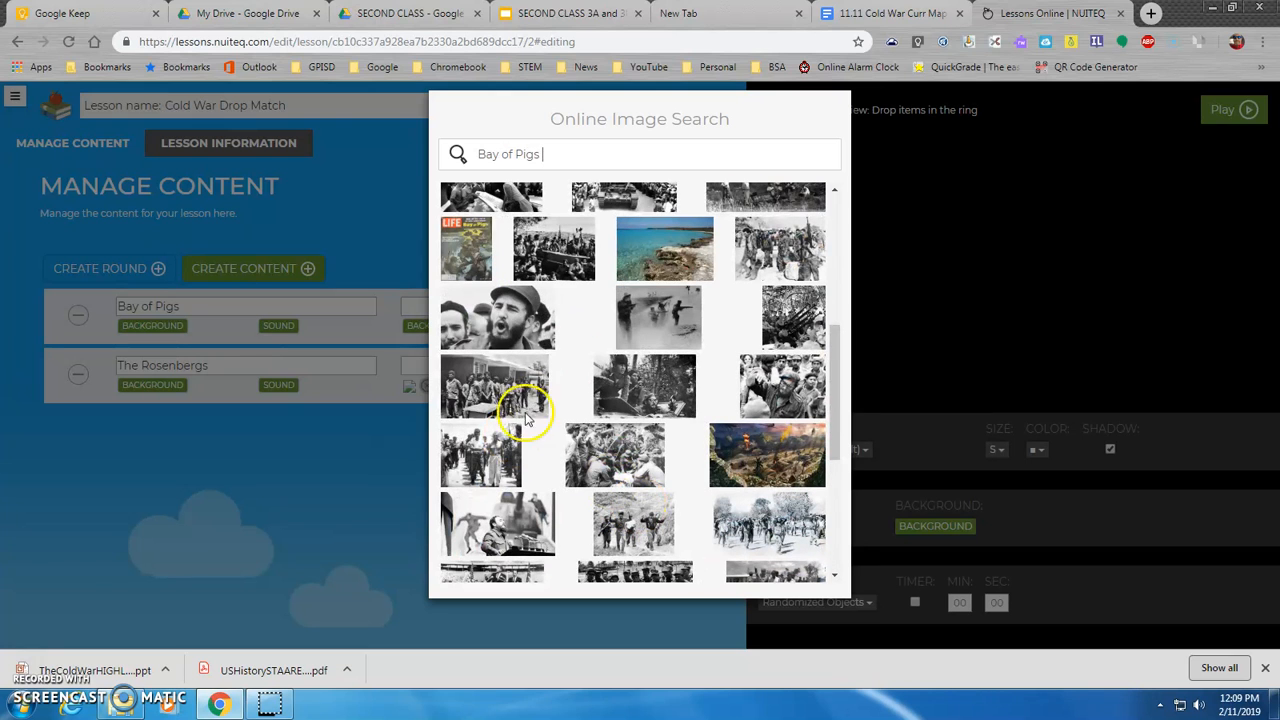
pyautogui.scroll(4, 505, 317)
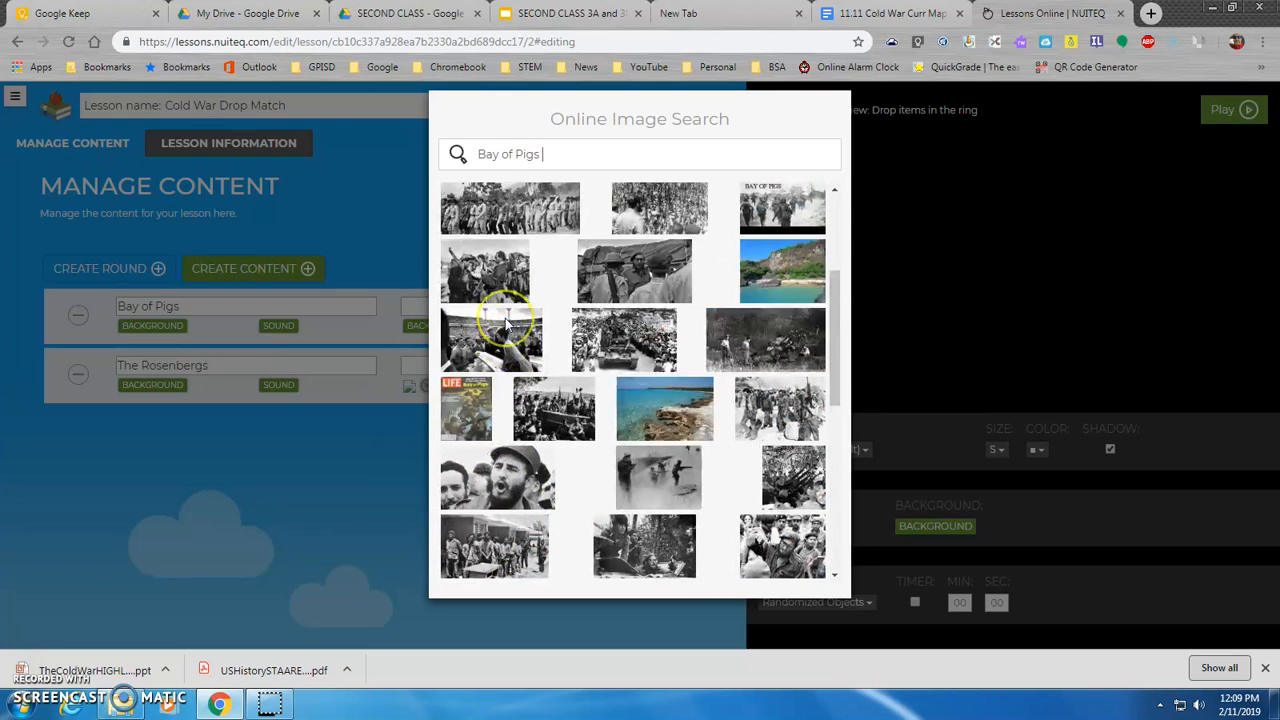
pyautogui.scroll(1, 615, 315)
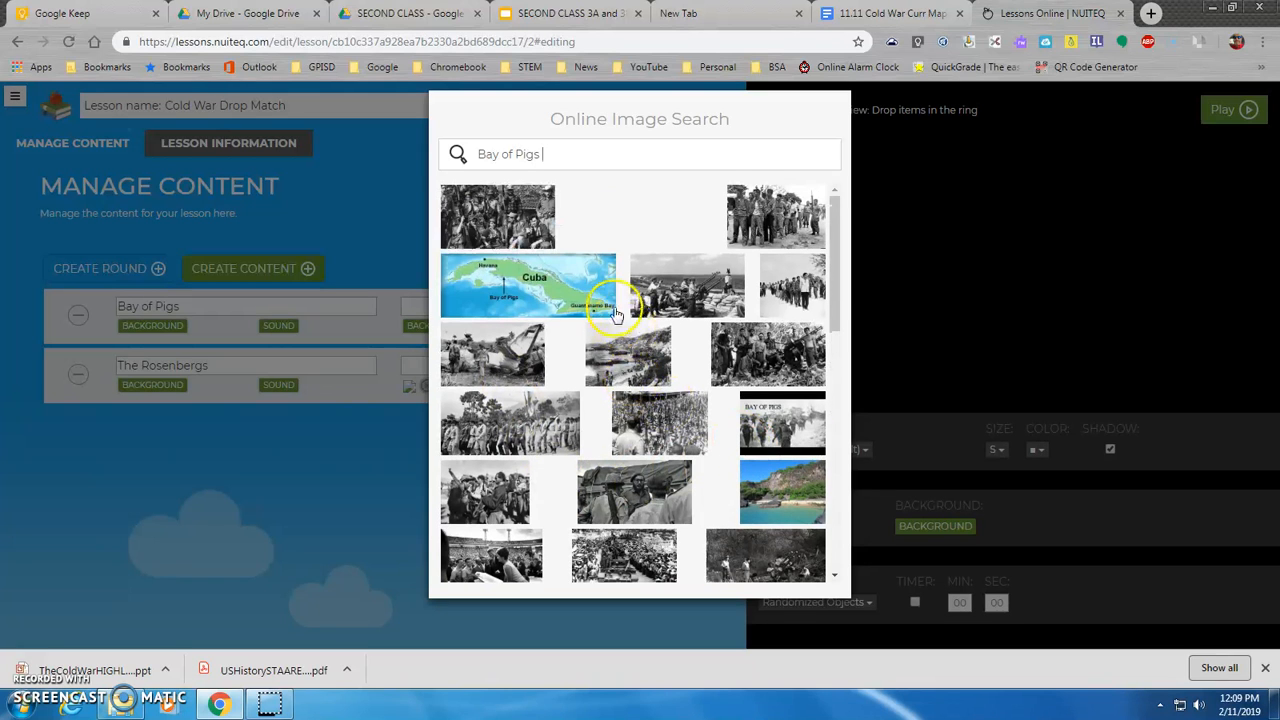
pyautogui.click(550, 280)
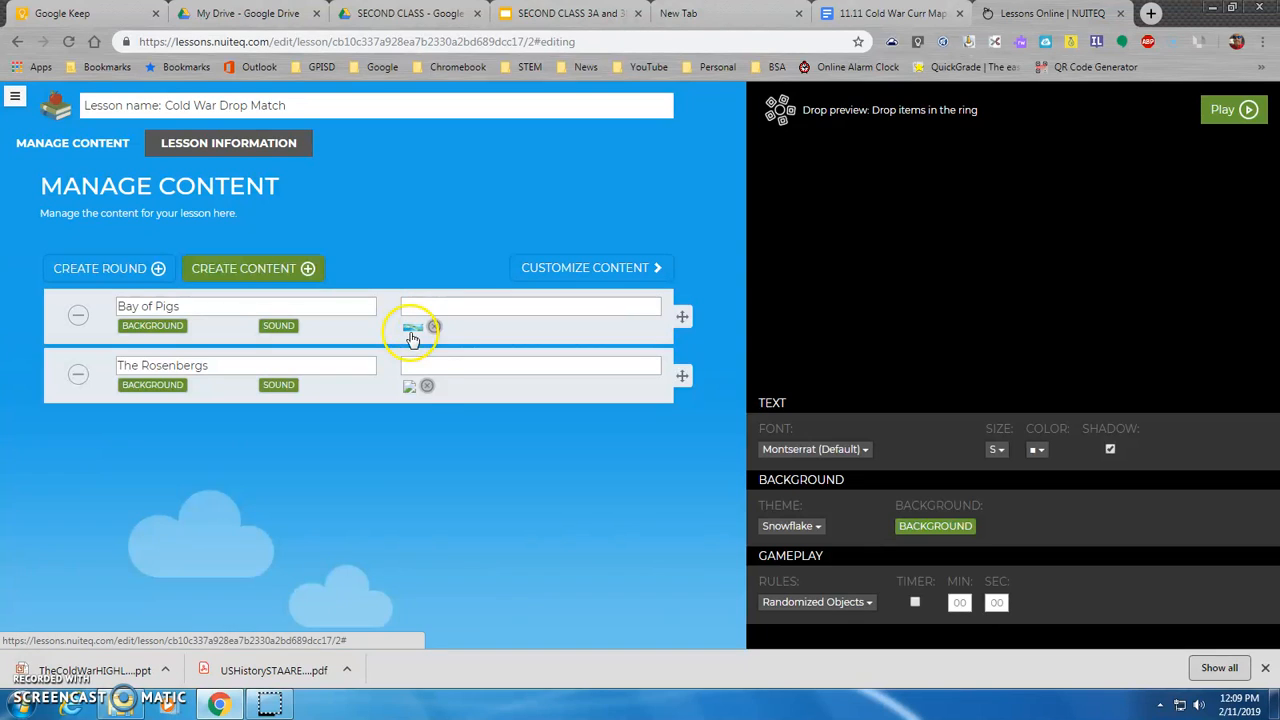
# Play the lesson to check how the terms and images display, and return to editing.
pyautogui.click(1240, 110)
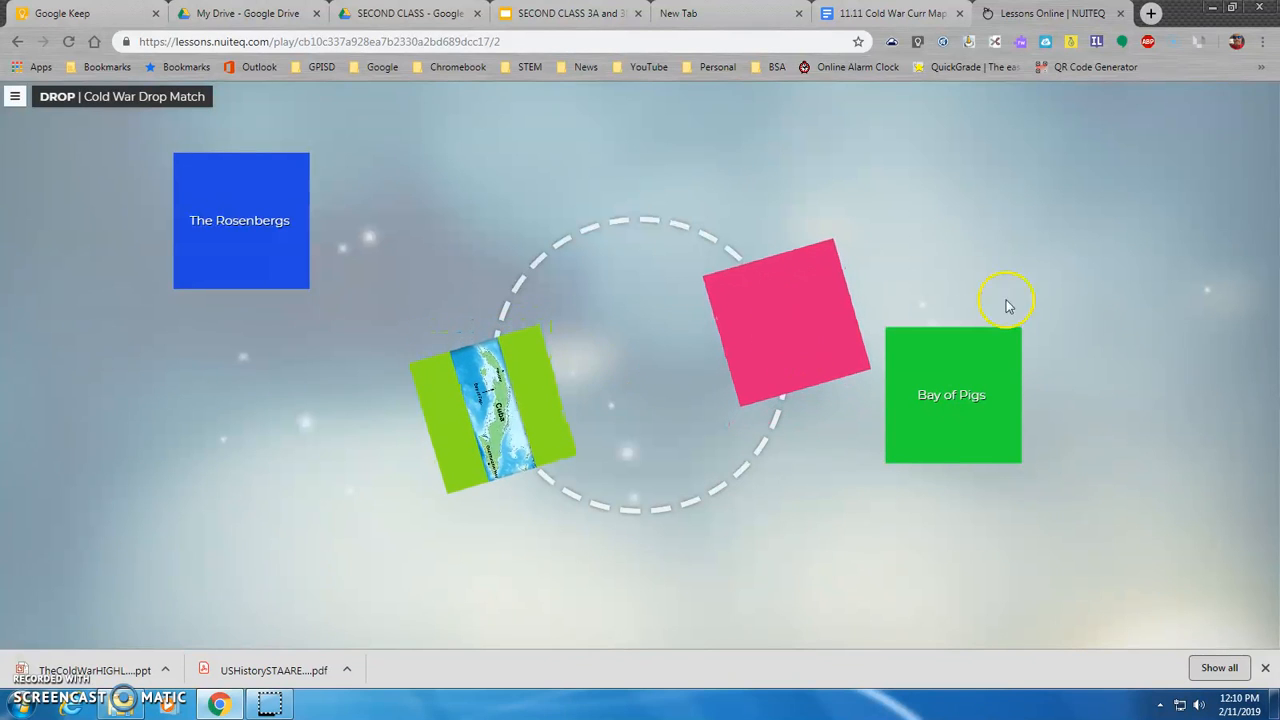
pyautogui.click(15, 96)
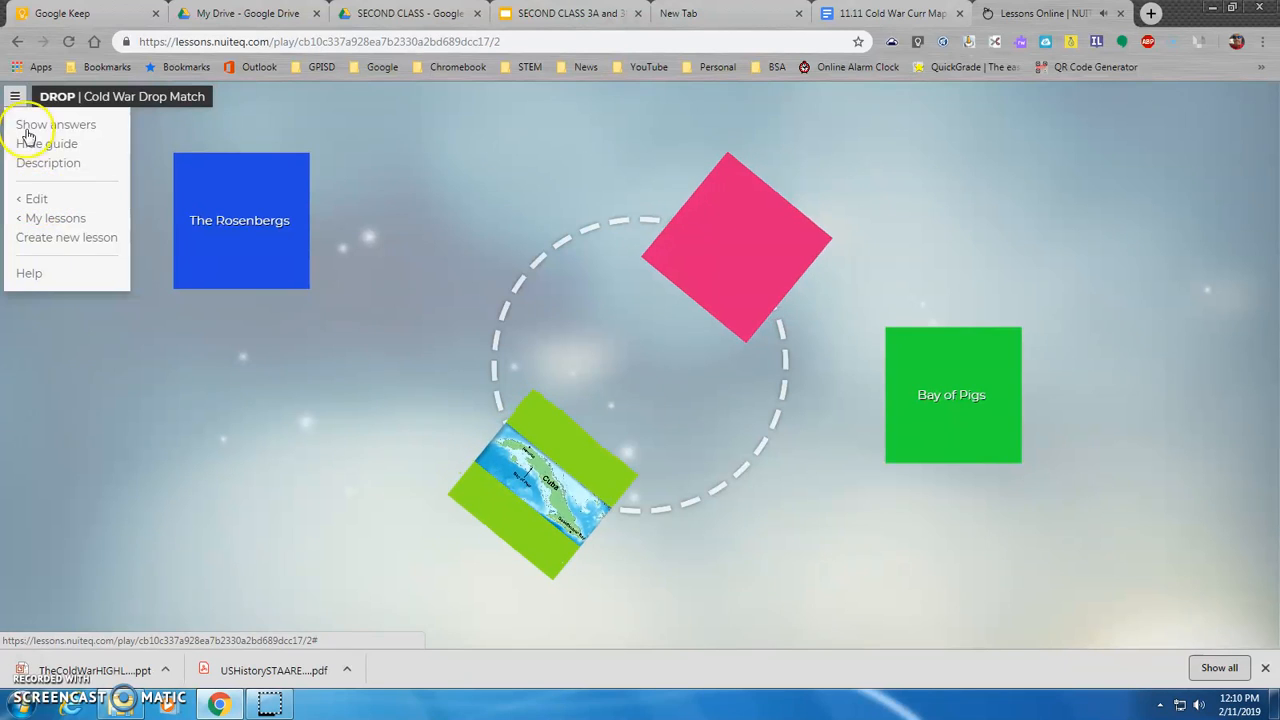
pyautogui.click(32, 198)
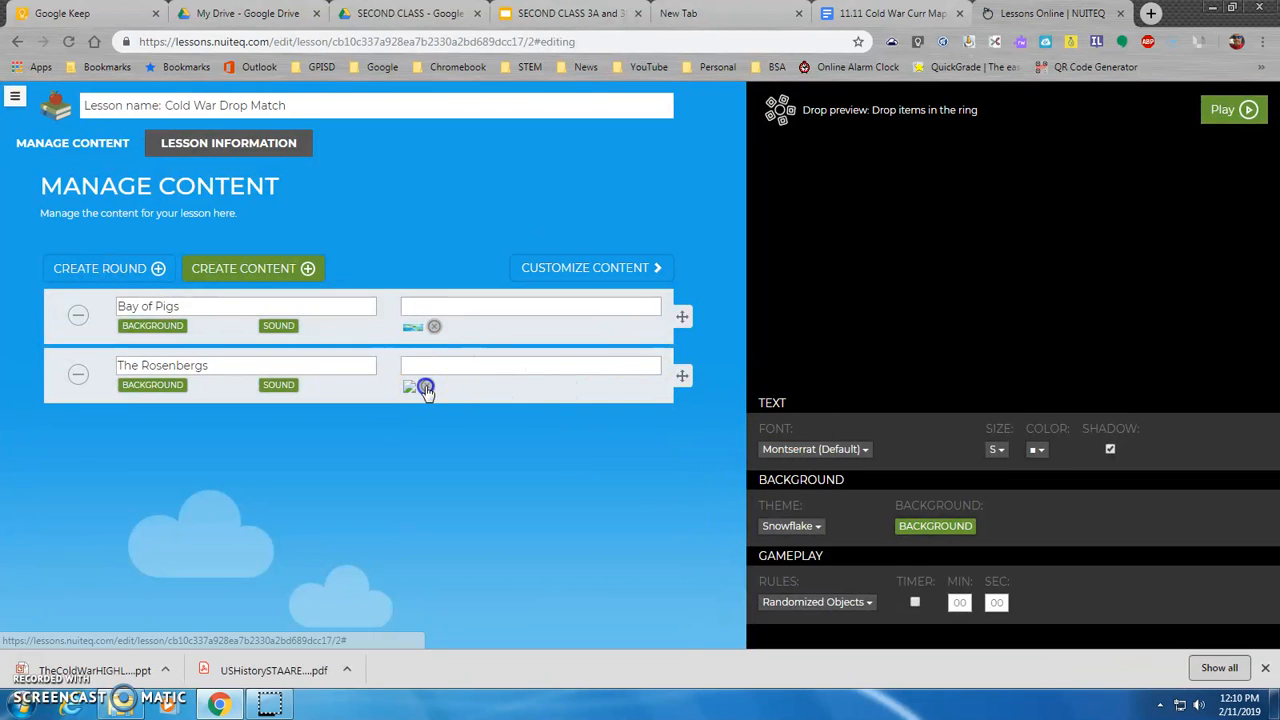
# Remove the image from The Rosenbergs row and copy "The Rosenbergs" into its second text field.
pyautogui.click(426, 388)
pyautogui.moveTo(305, 362); pyautogui.dragTo(97, 332)
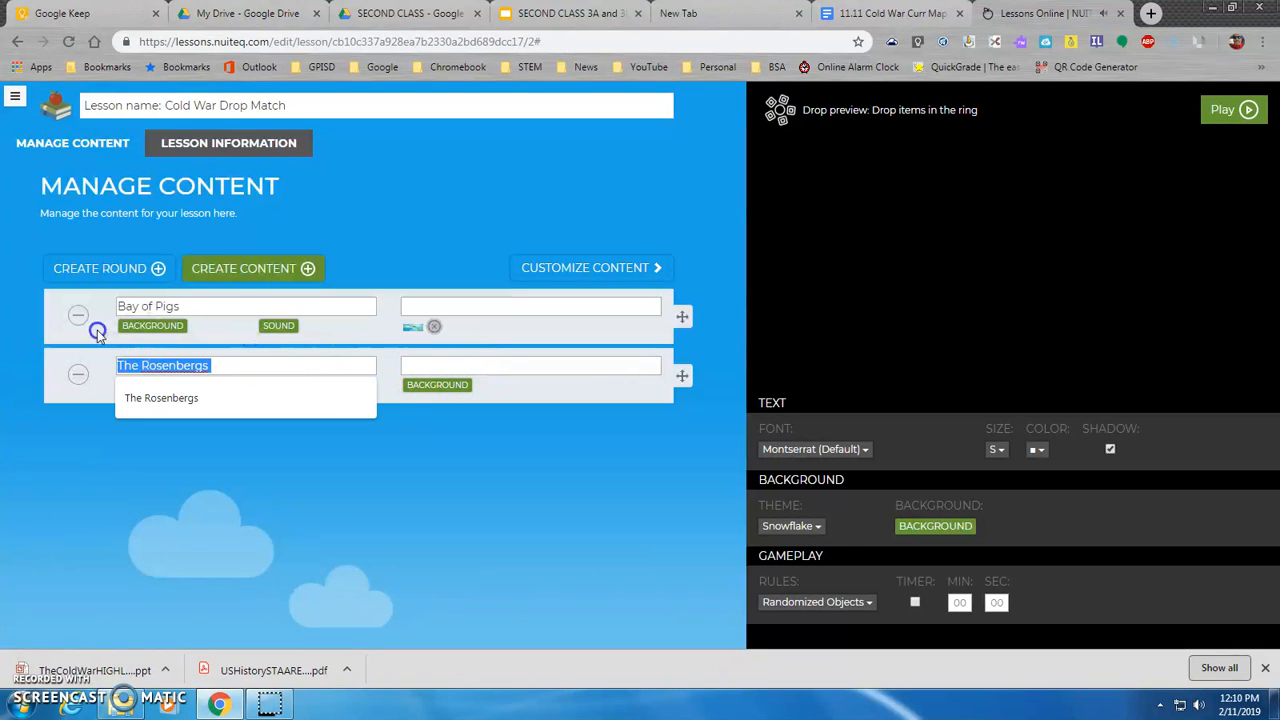
pyautogui.click(476, 368)
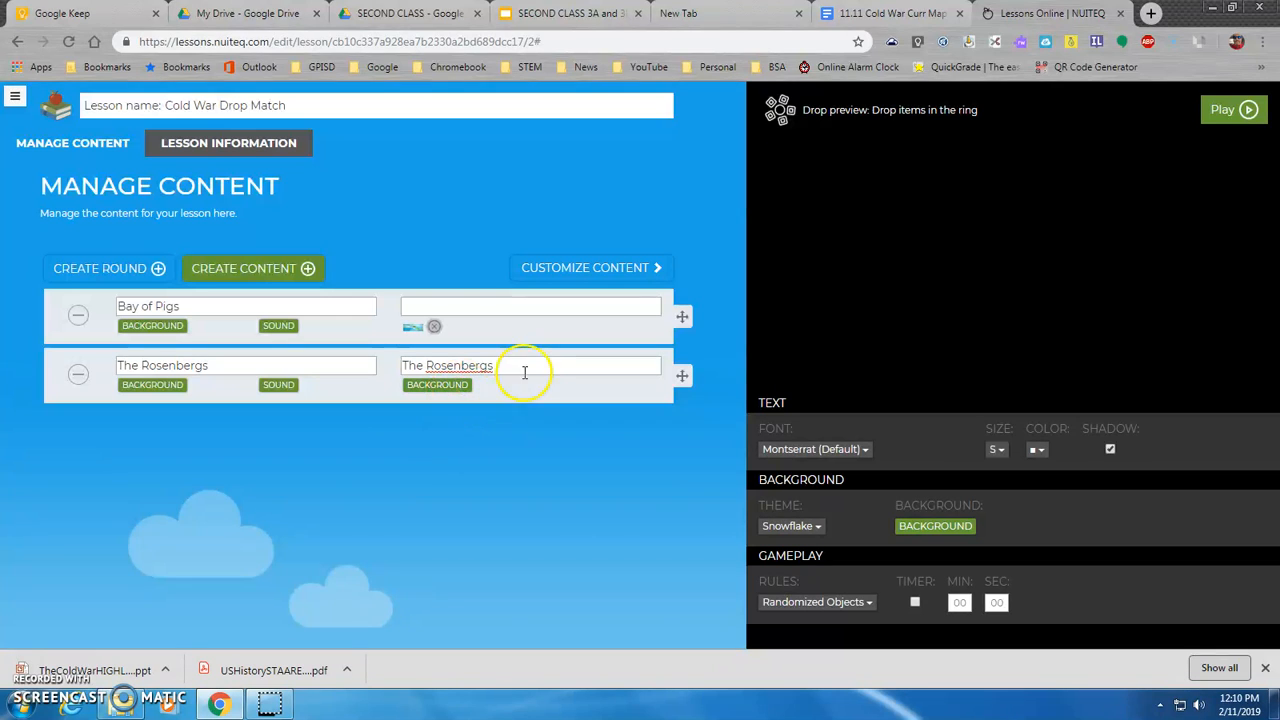
pyautogui.press('Return')
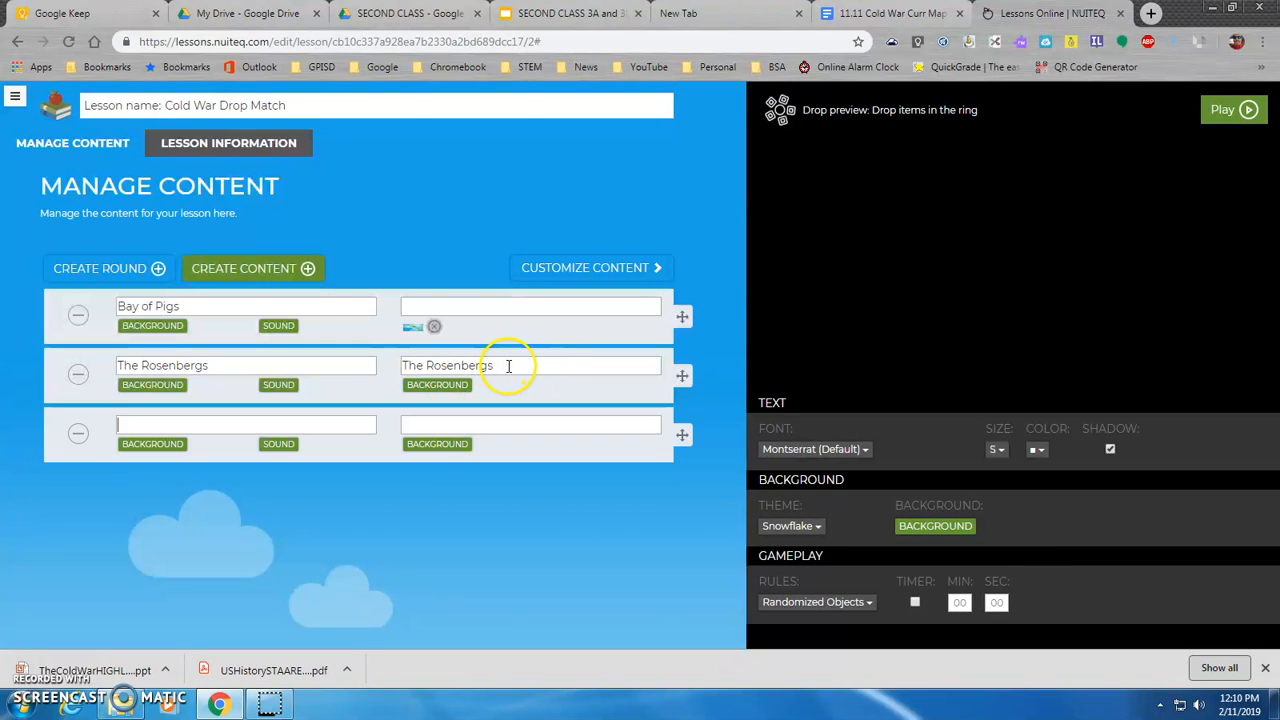
# Search online images for "The Rosenbergs" and try the first photo in the second result row as the matching background.
pyautogui.click(463, 388)
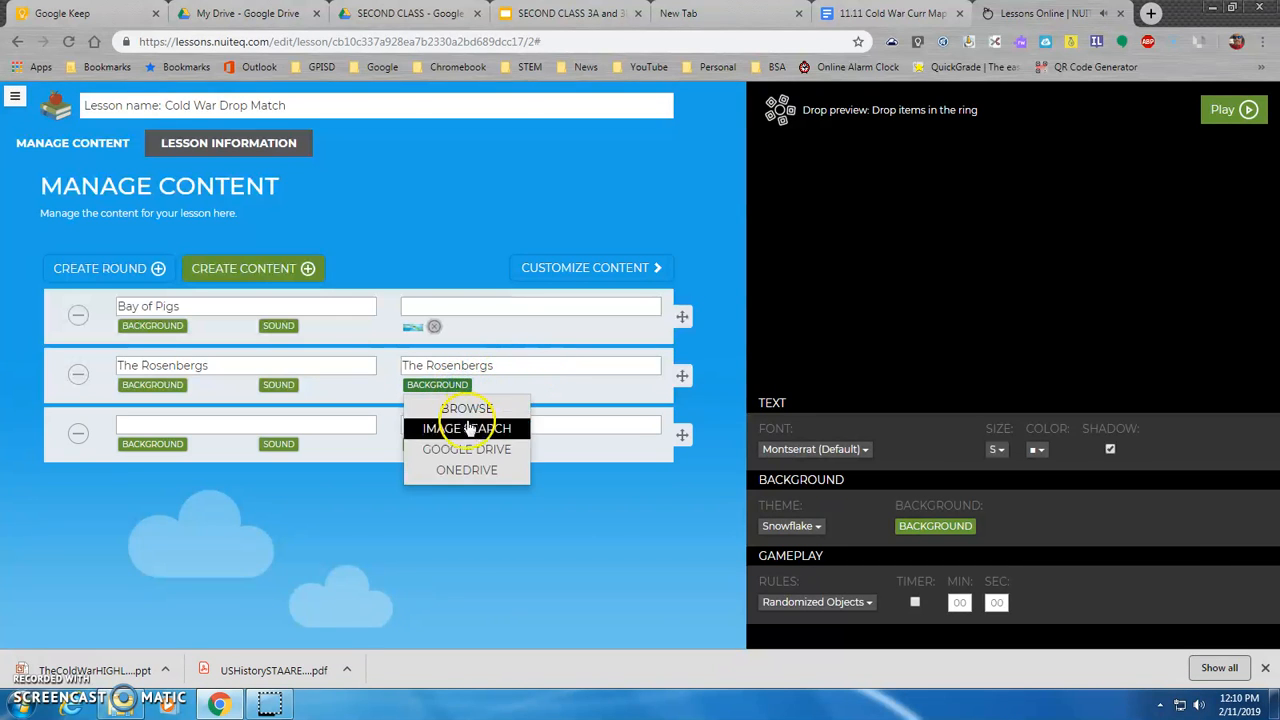
pyautogui.click(467, 426)
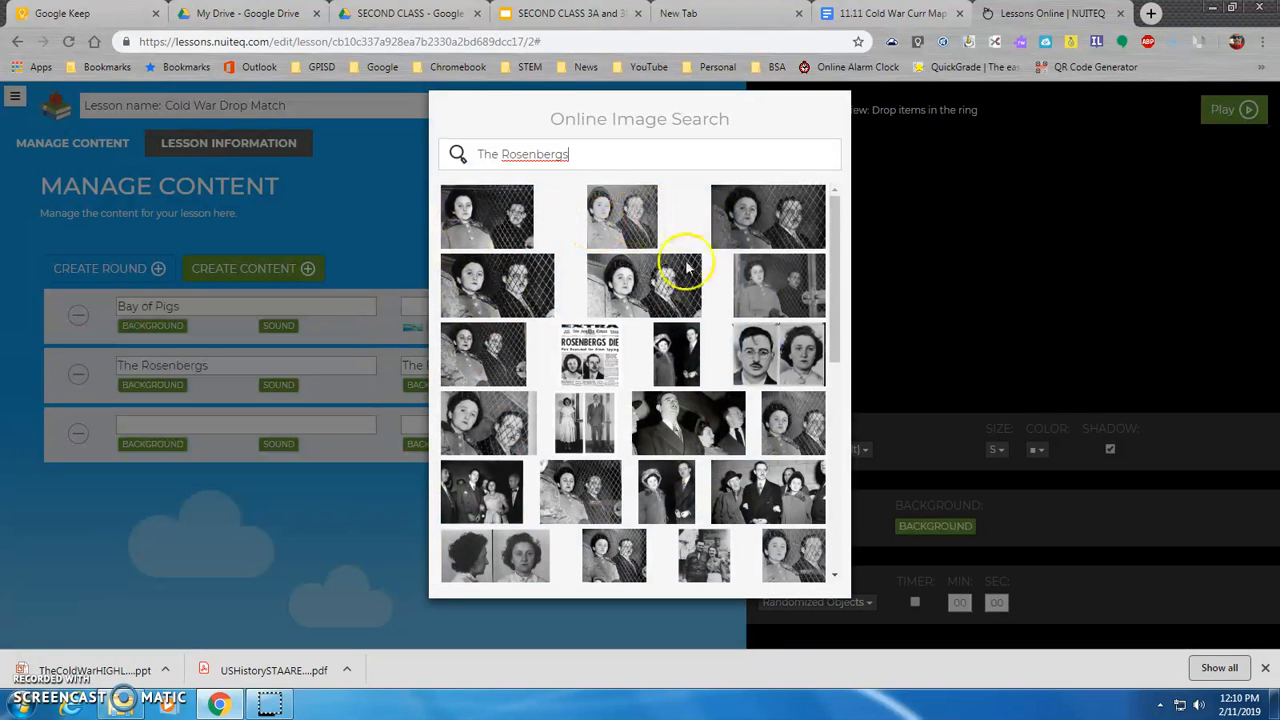
pyautogui.click(492, 282)
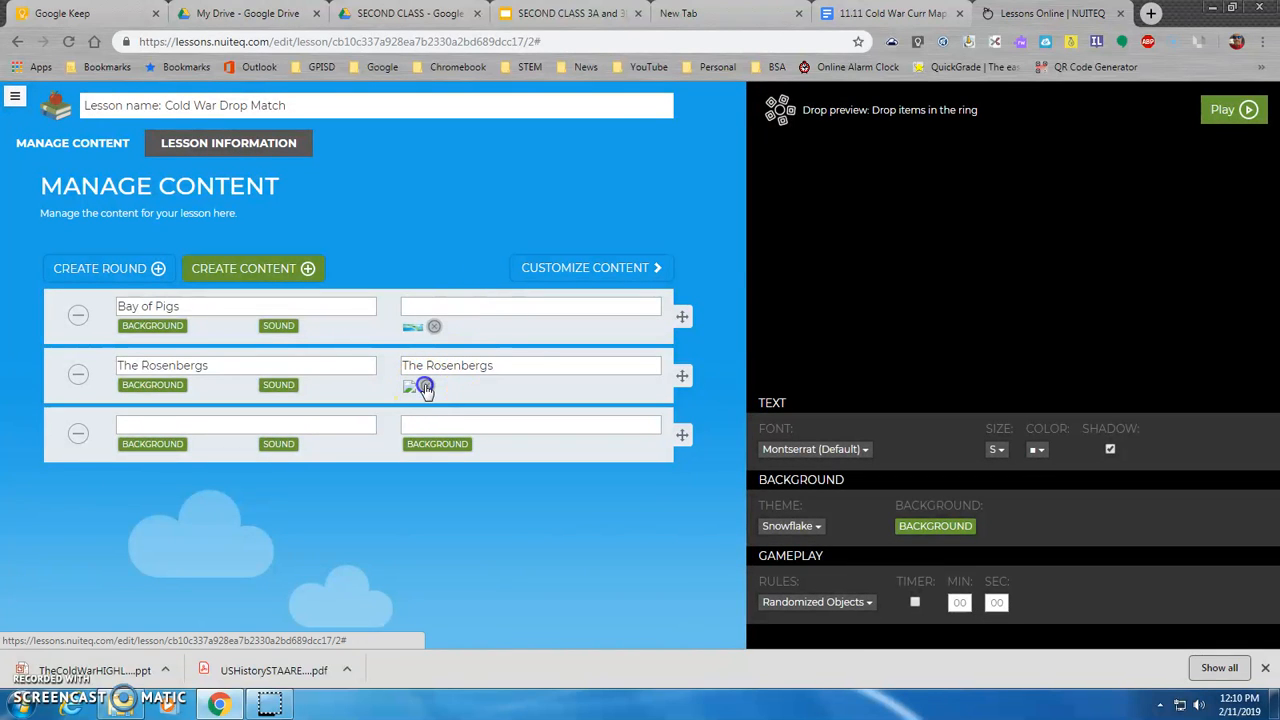
# Remove the image and the text from the matching item in The Rosenbergs row.
pyautogui.click(427, 386)
pyautogui.moveTo(500, 363); pyautogui.dragTo(366, 340)
pyautogui.press('BackSpace')
# Set the third photo of the image results as The Rosenbergs row's matching background and delete the empty third content row.
pyautogui.click(415, 385)
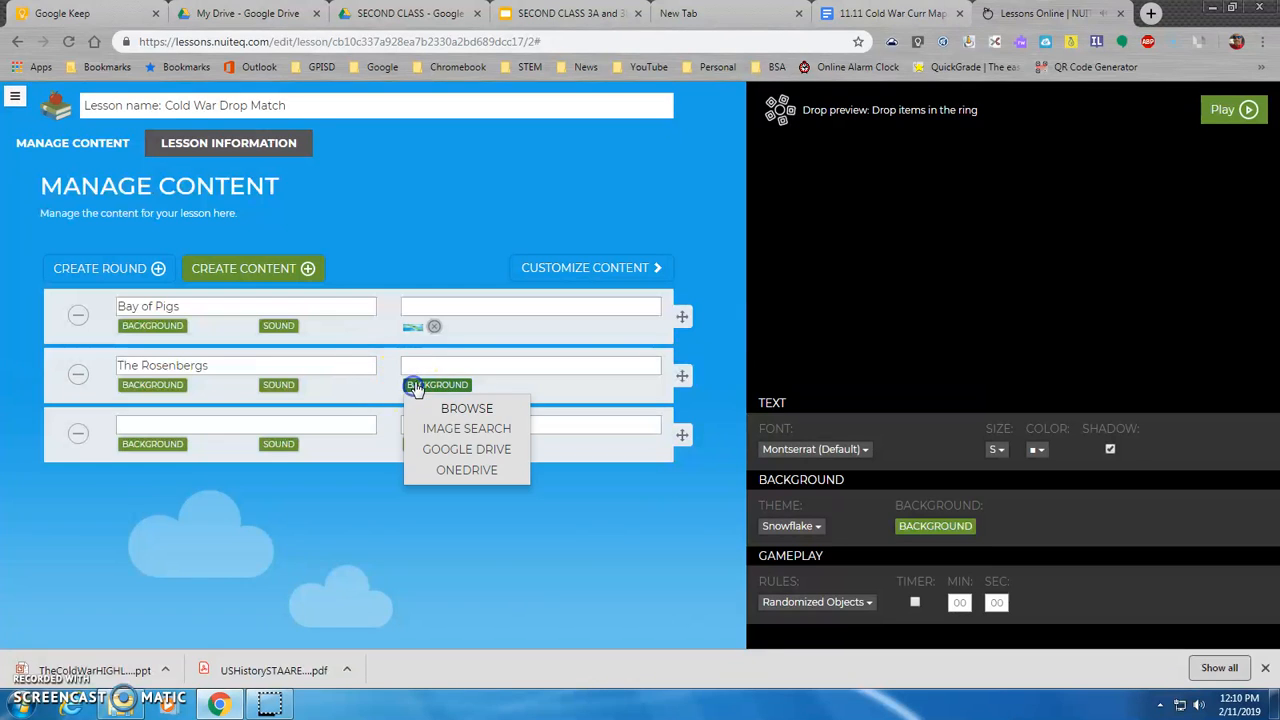
pyautogui.click(445, 428)
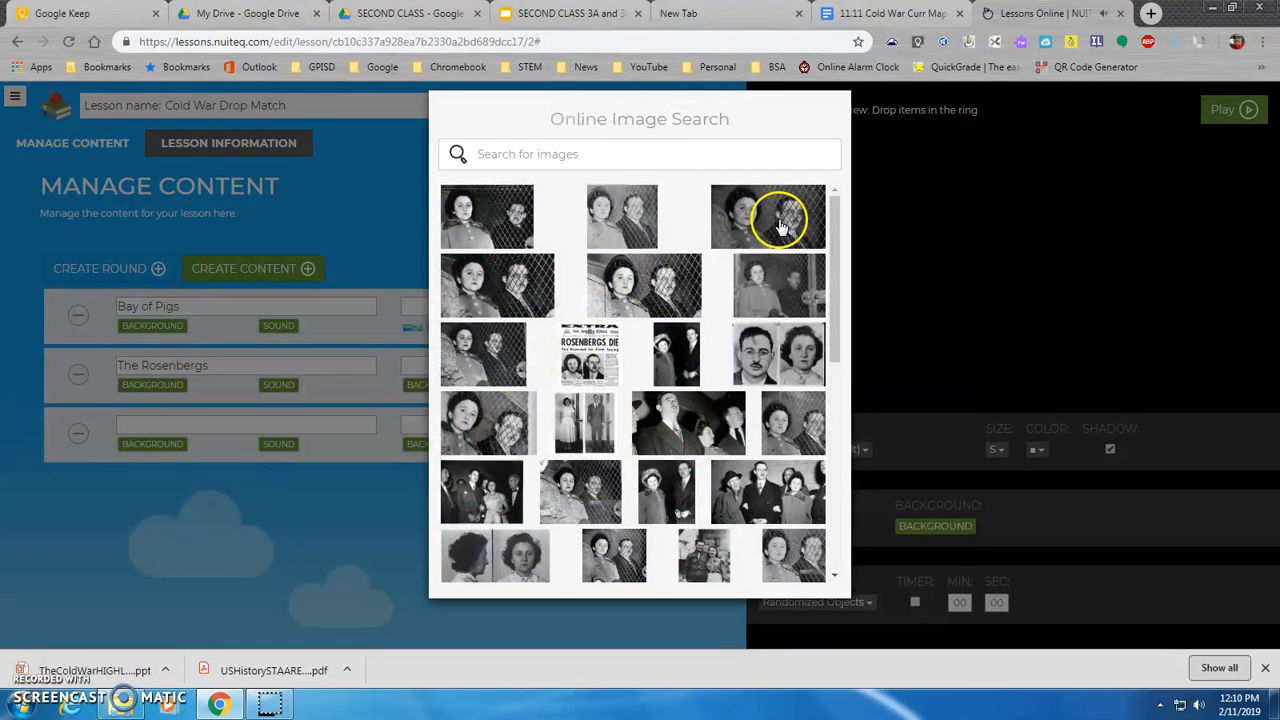
pyautogui.click(780, 225)
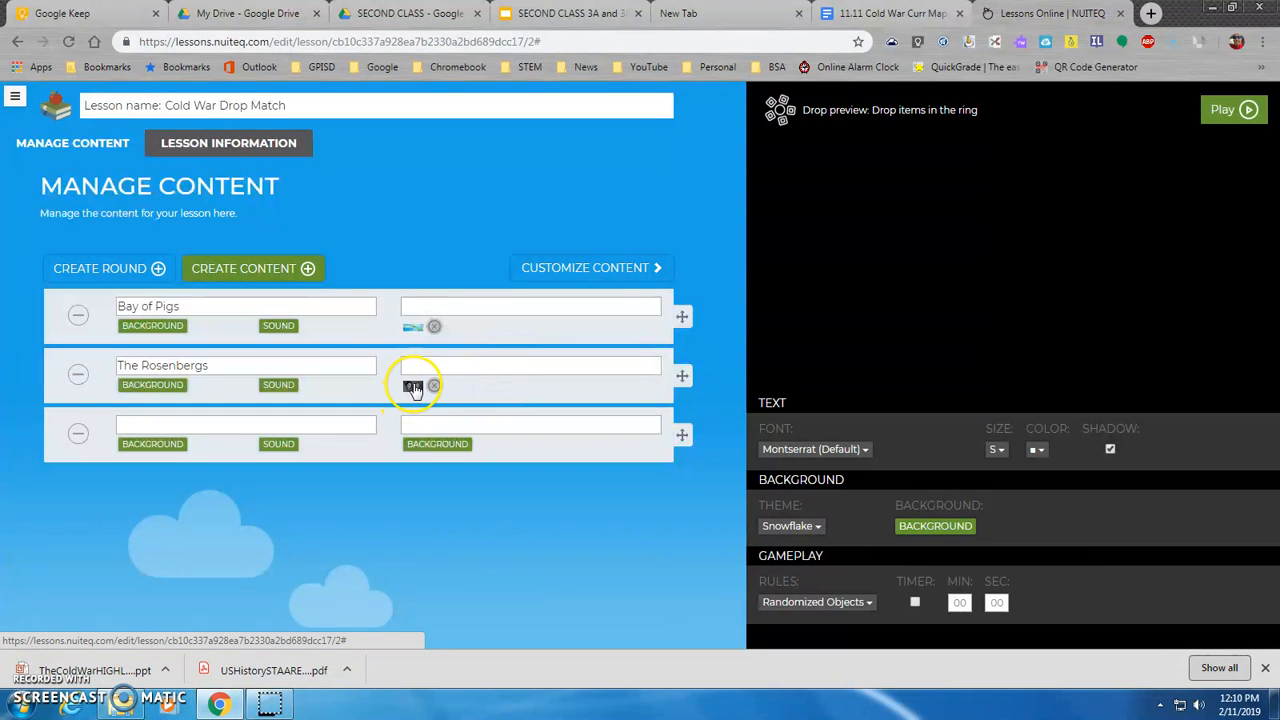
pyautogui.click(80, 433)
# Play the lesson to check the replaced Rosenbergs image, and return to the lesson editor.
pyautogui.click(1236, 118)
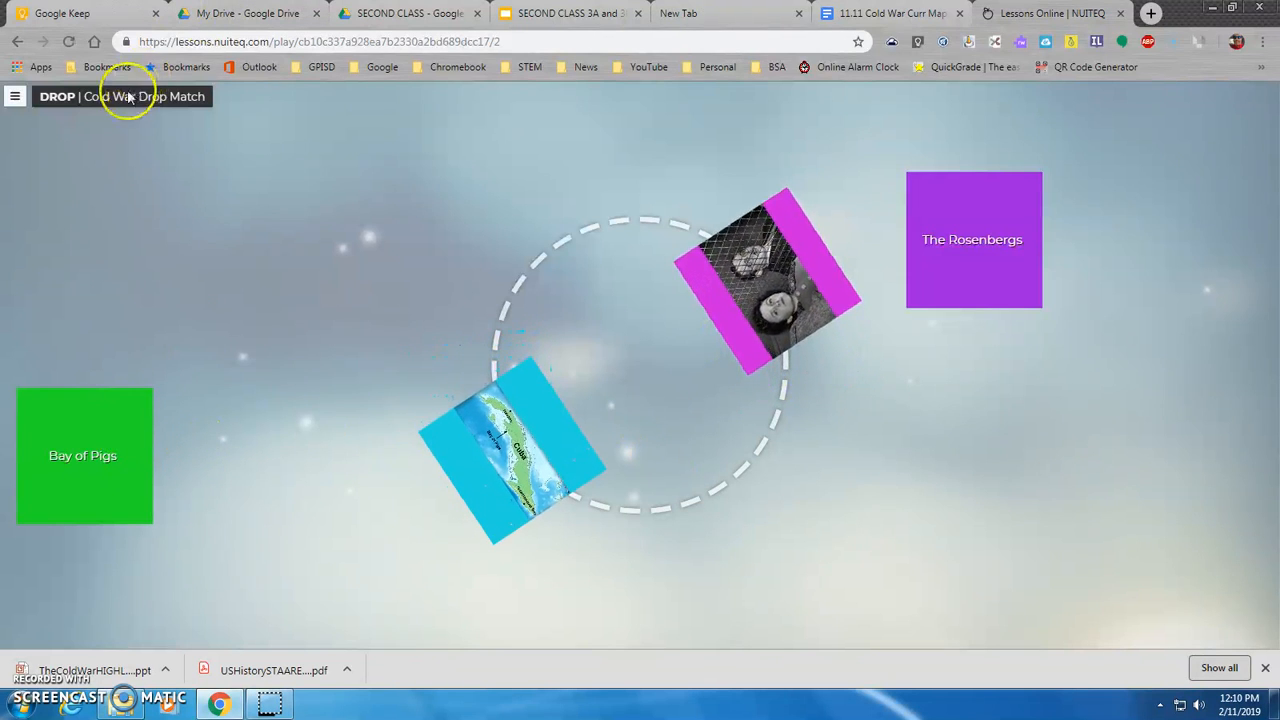
pyautogui.click(15, 97)
pyautogui.click(26, 200)
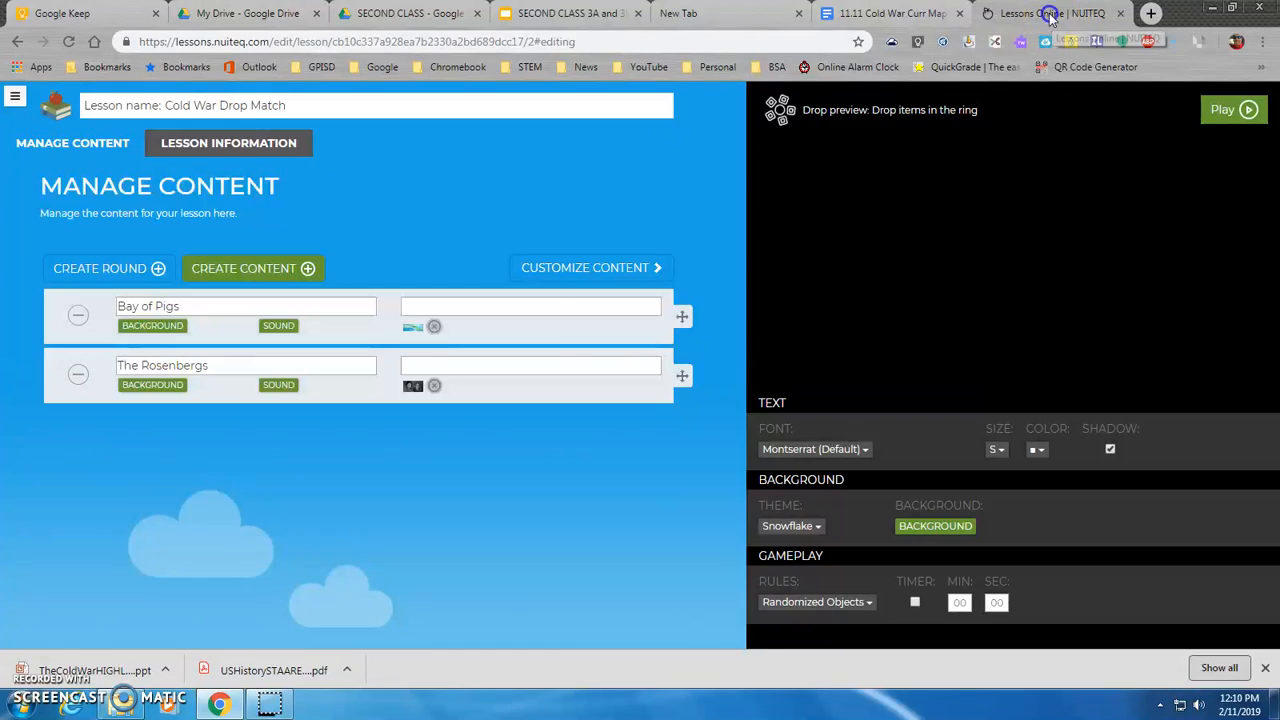
# Copy the term "Berlin Airlift" from the Cold War curriculum map into the first text field of a new content row.
pyautogui.click(890, 13)
pyautogui.scroll(-5, 675, 311)
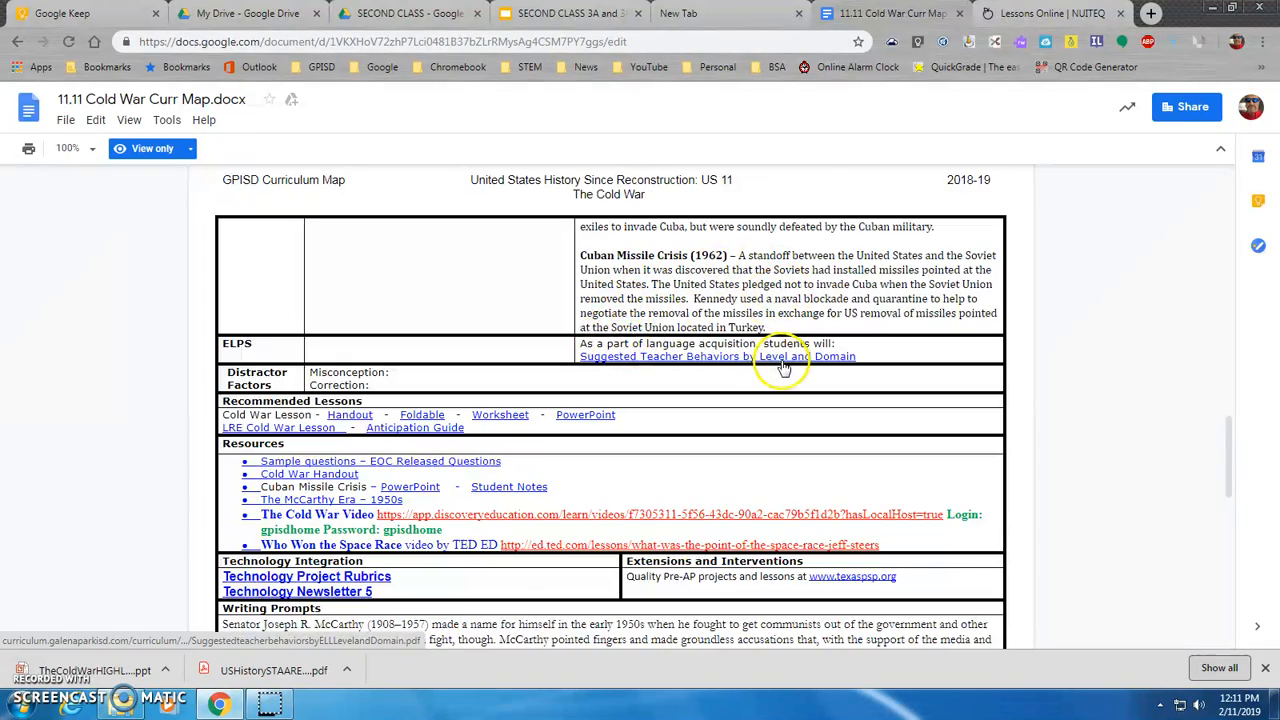
pyautogui.scroll(10, 780, 355)
pyautogui.scroll(5, 785, 352)
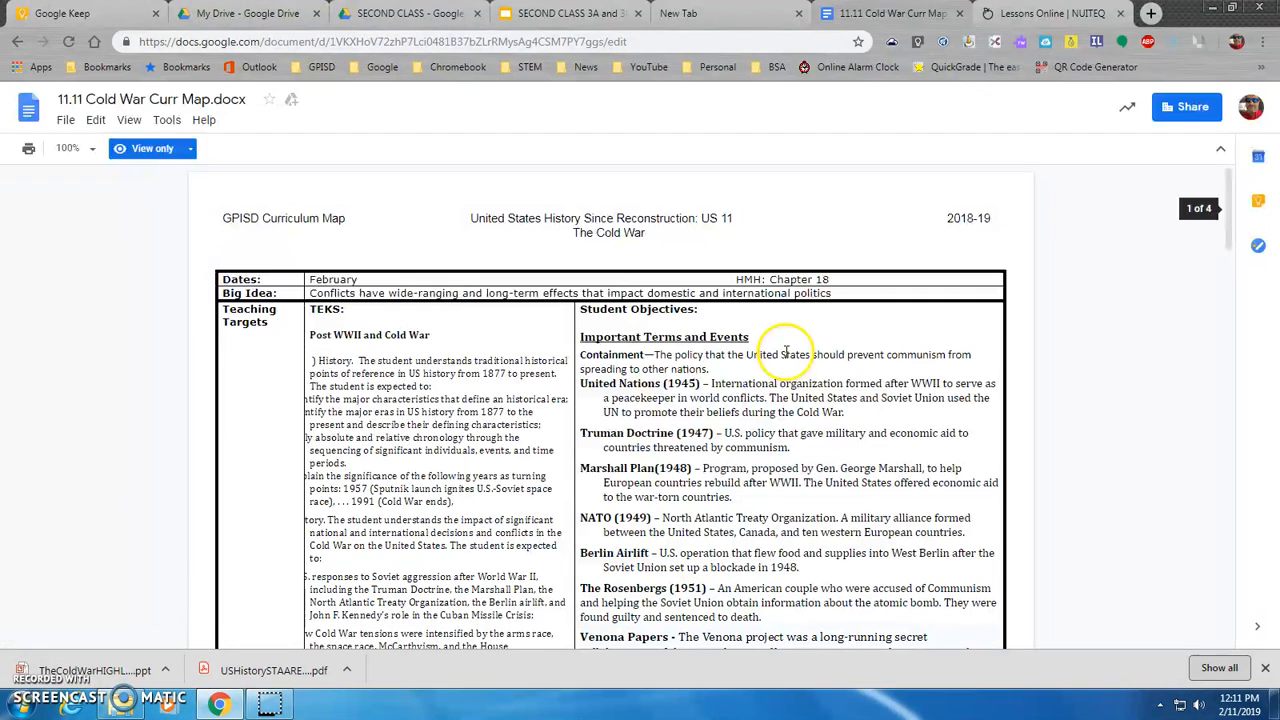
pyautogui.scroll(-1, 662, 380)
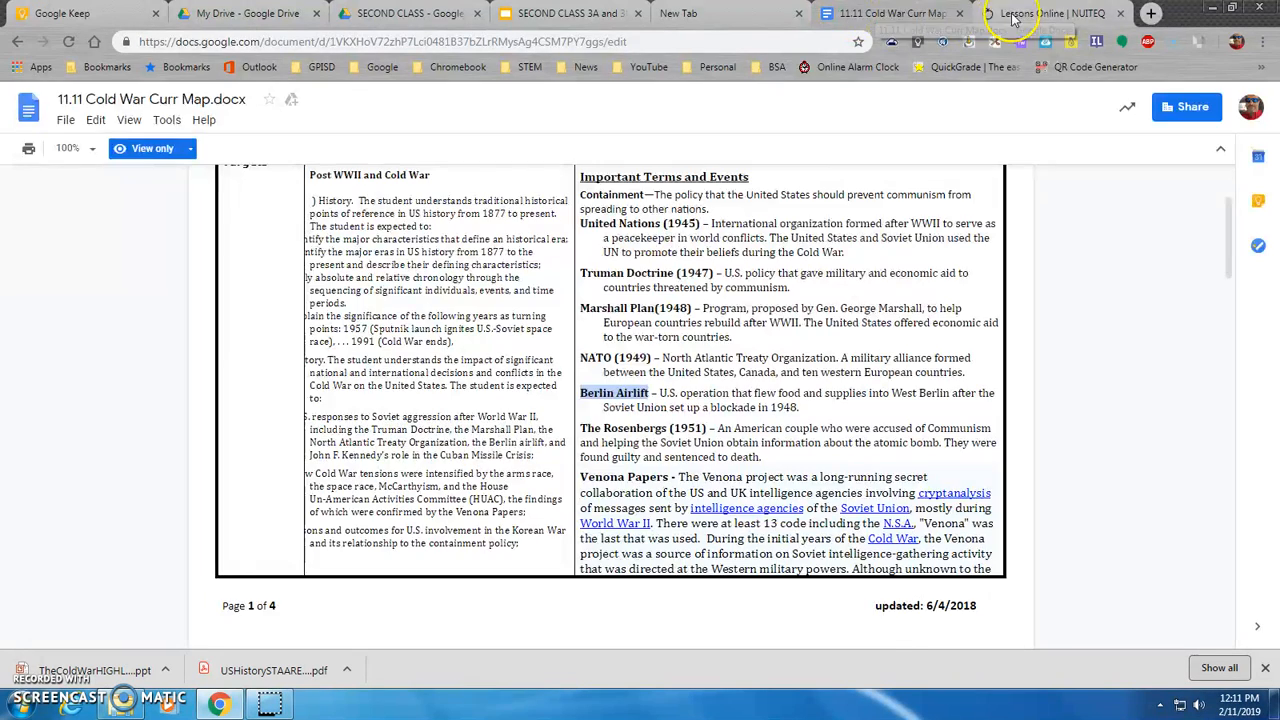
pyautogui.click(1045, 13)
pyautogui.click(228, 278)
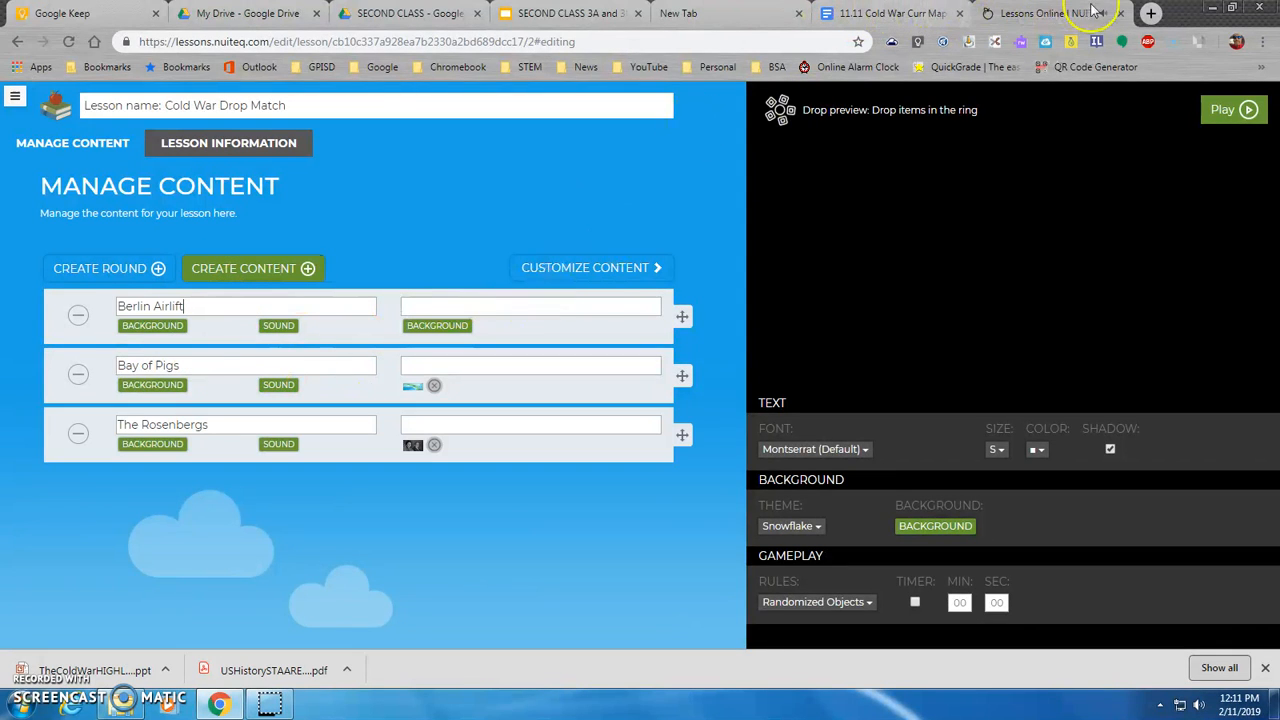
# Search online images for "Berlin Airlift" and set the first photo as the background of that row's matching item.
pyautogui.click(432, 330)
pyautogui.click(463, 364)
pyautogui.write('Berlin Airlift')
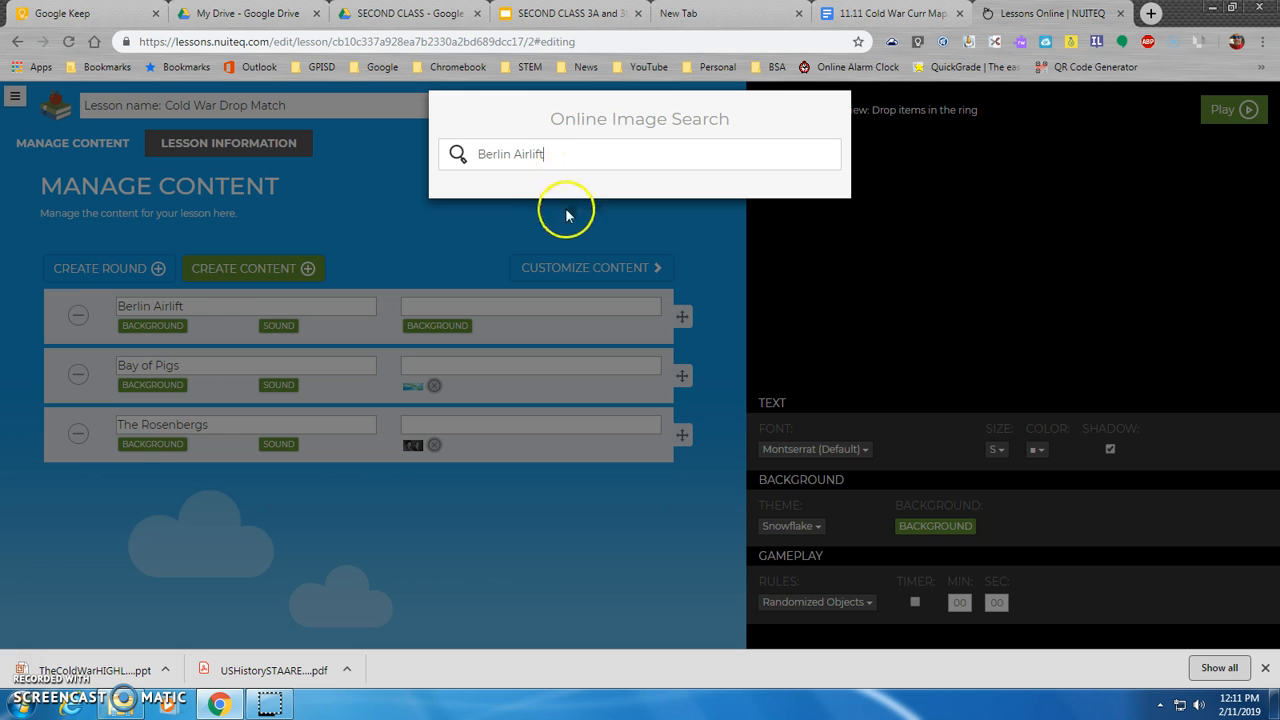
pyautogui.press('Return')
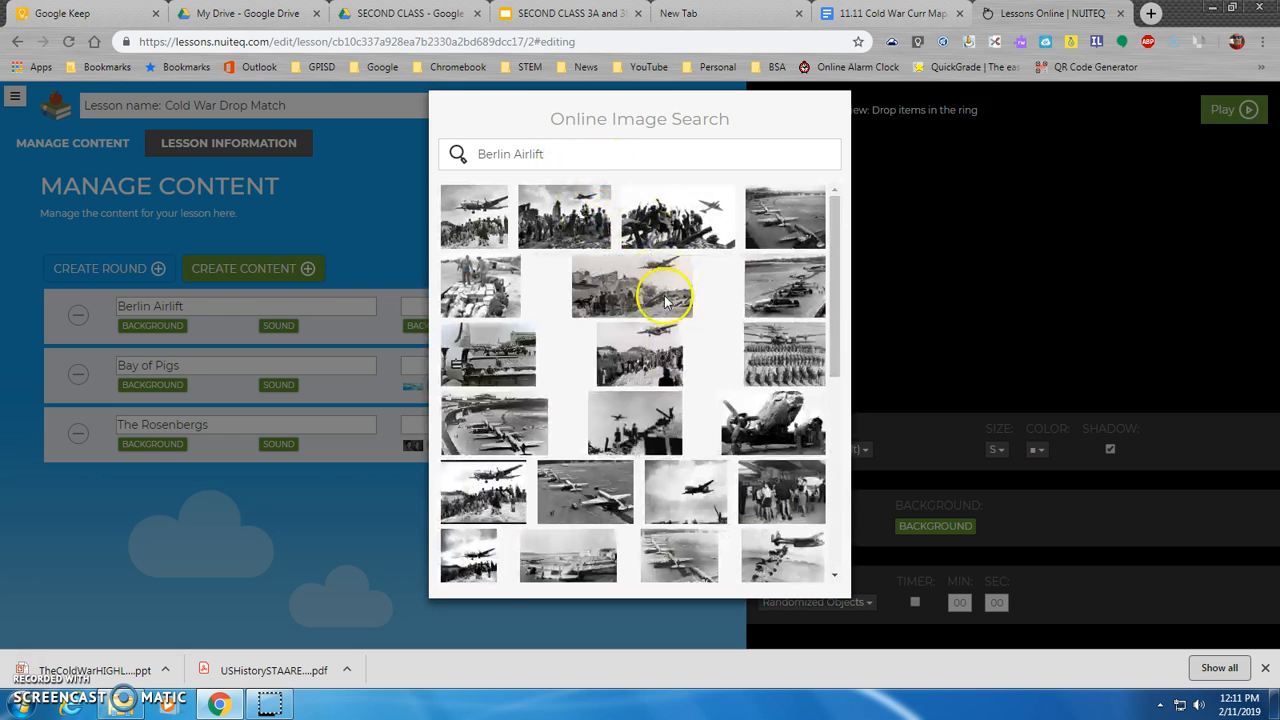
pyautogui.click(487, 222)
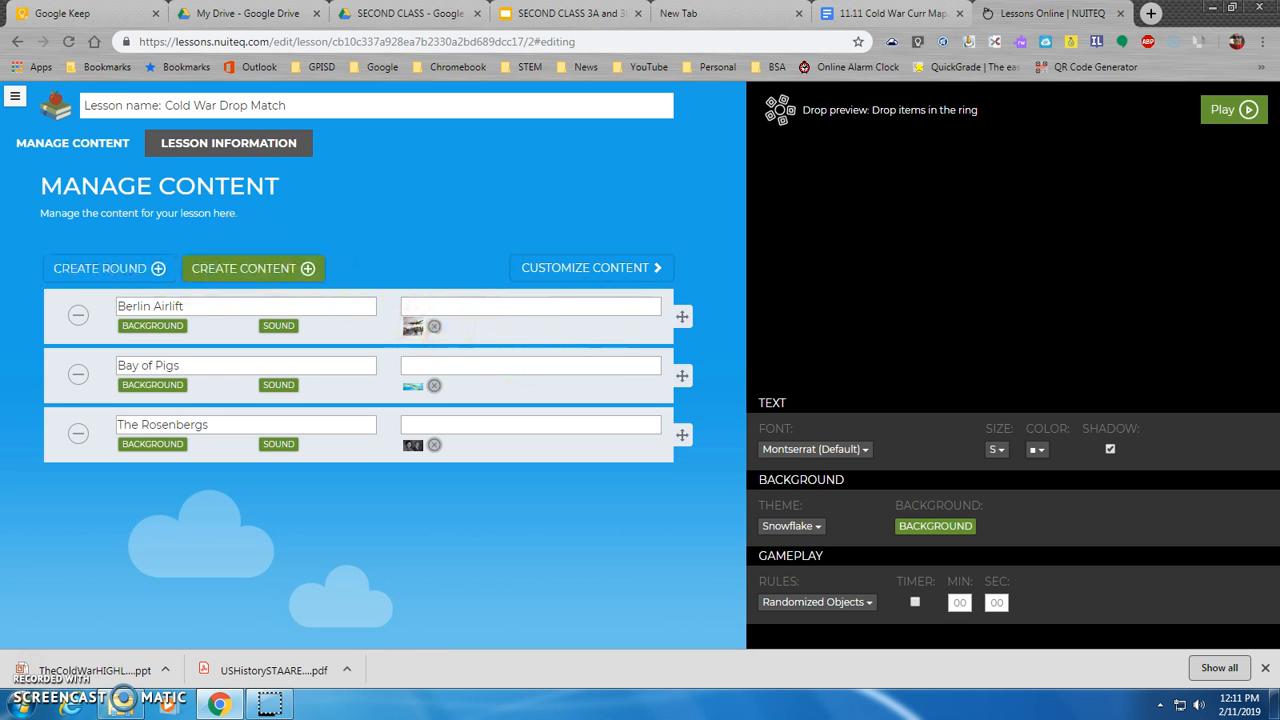
# Create a new content row and copy the name "Harry S. Truman," from page 2 of the Cold War curriculum map.
pyautogui.click(225, 270)
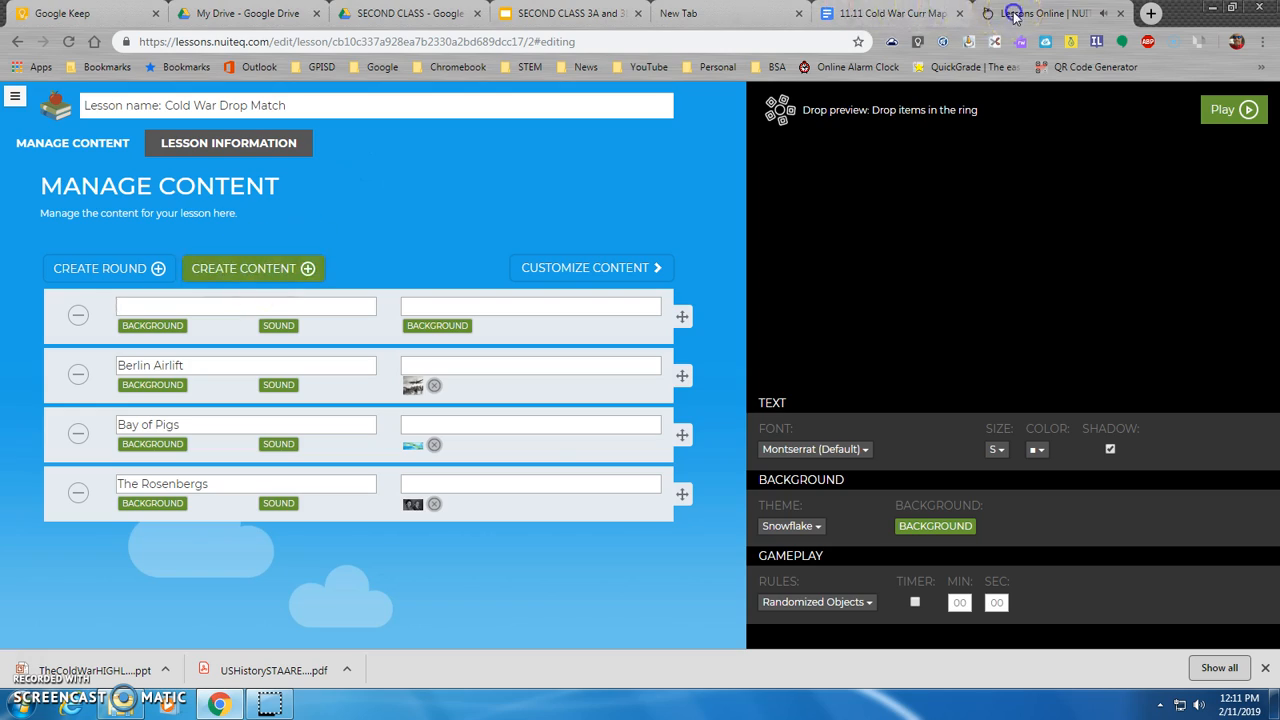
pyautogui.click(880, 13)
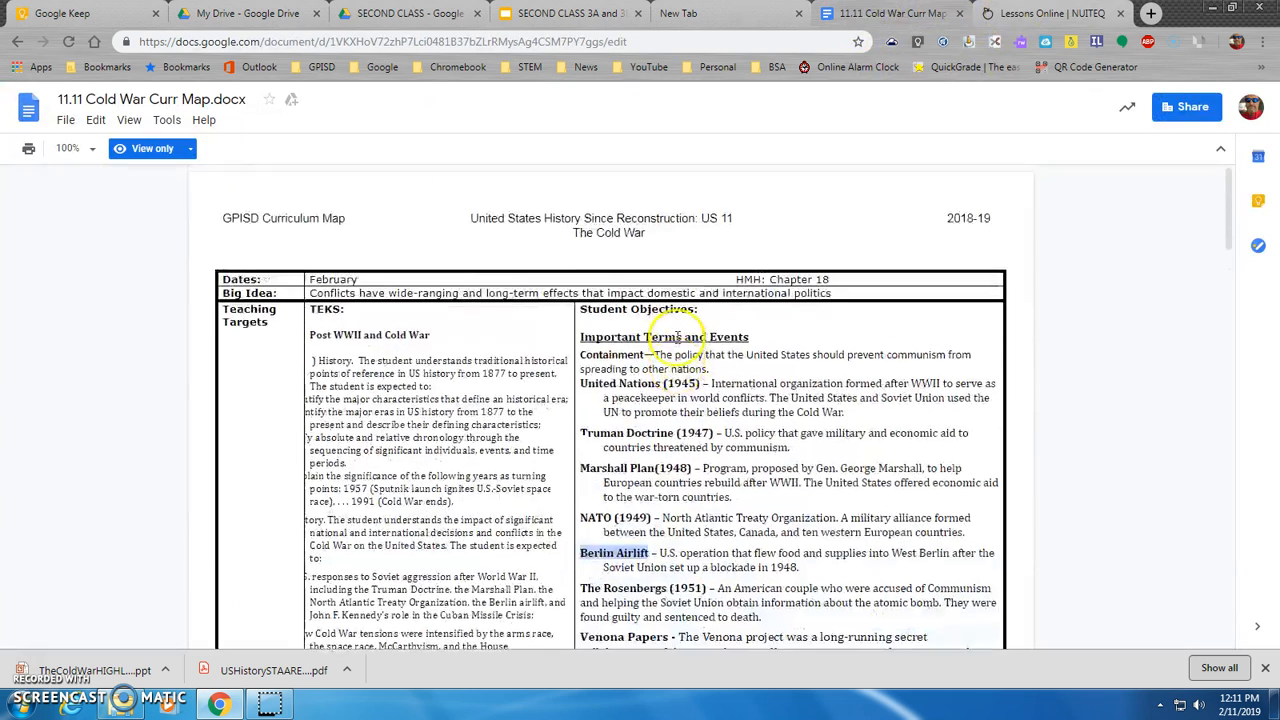
pyautogui.scroll(-2, 596, 342)
pyautogui.scroll(3, 762, 298)
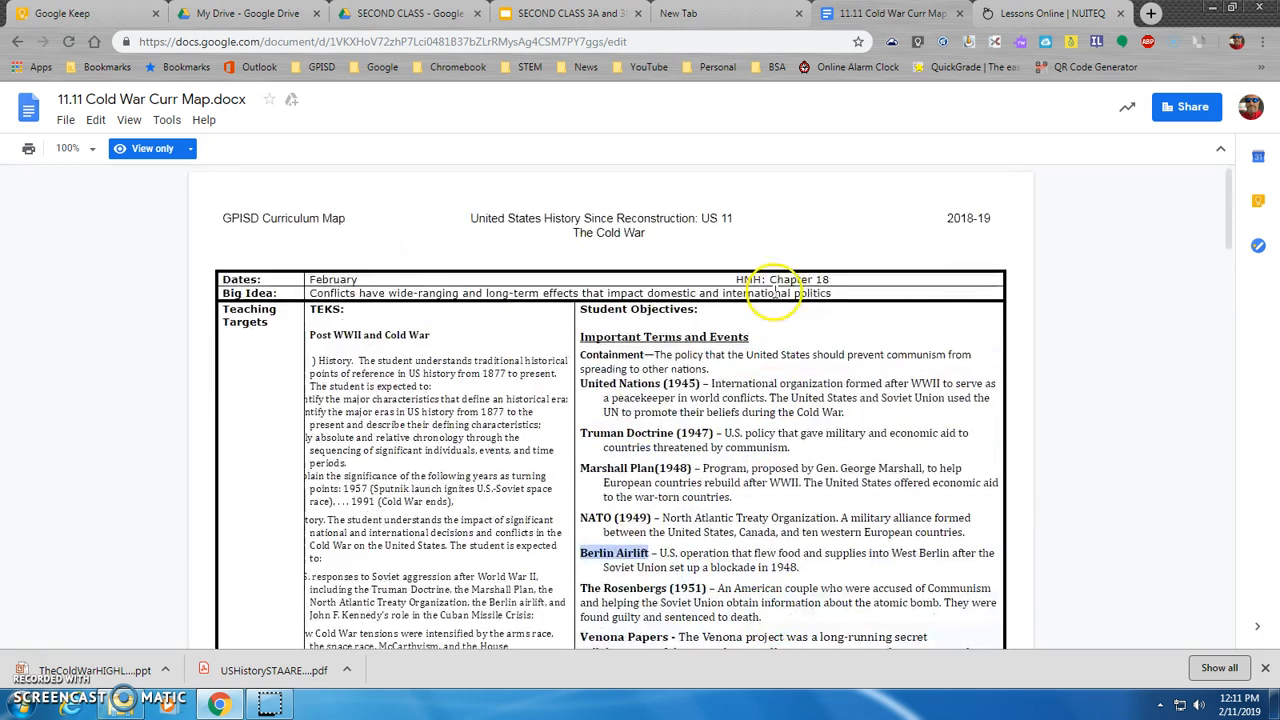
pyautogui.scroll(-1, 805, 381)
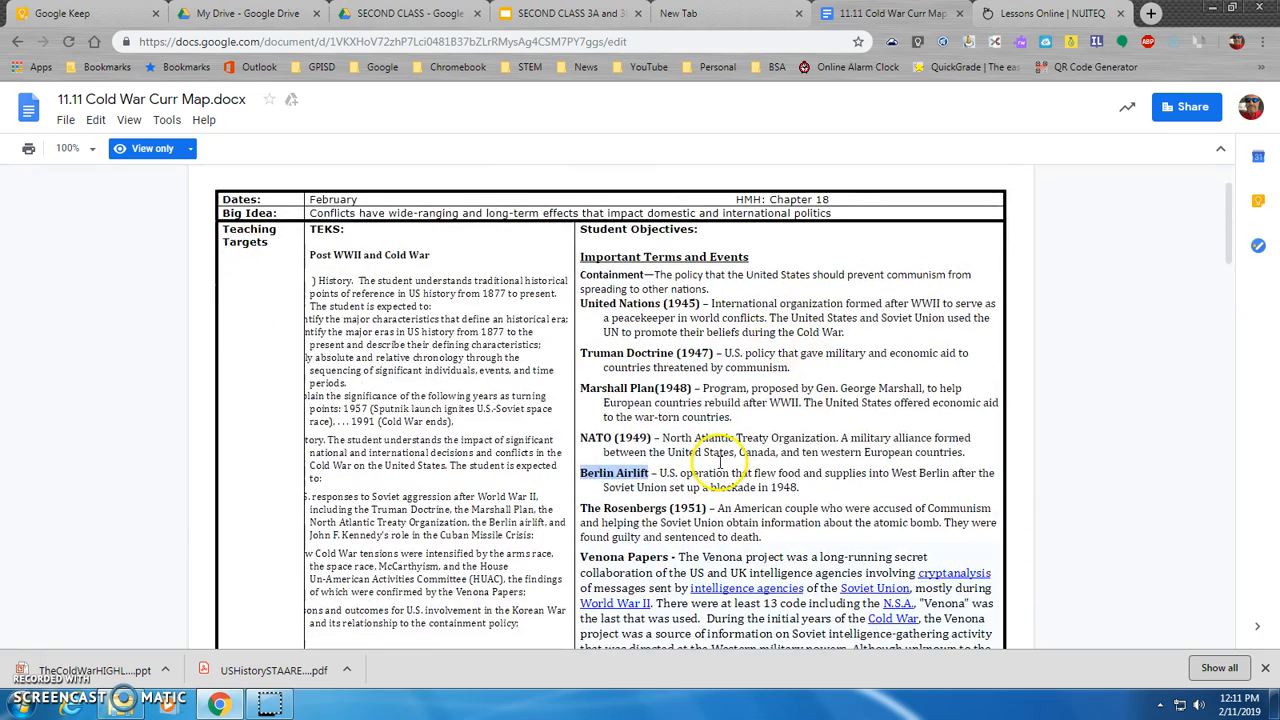
pyautogui.scroll(-1, 719, 462)
pyautogui.scroll(-1, 757, 316)
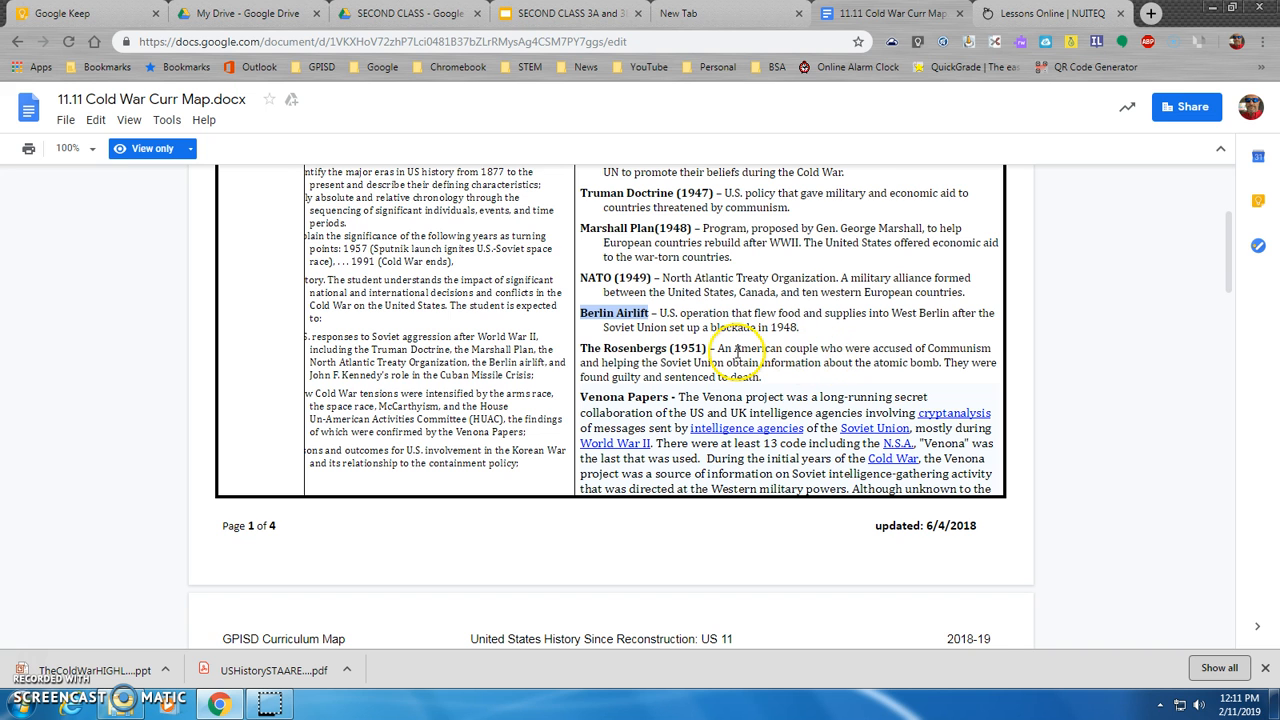
pyautogui.scroll(-1, 735, 352)
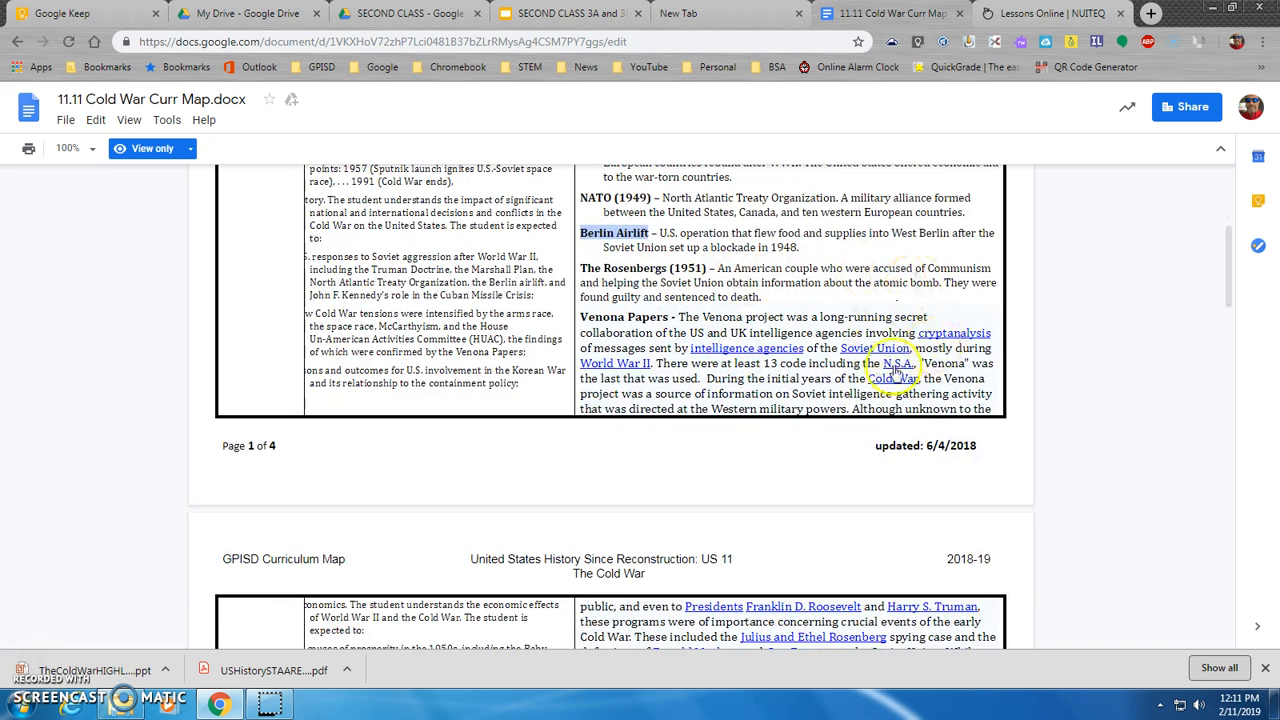
pyautogui.scroll(-3, 795, 378)
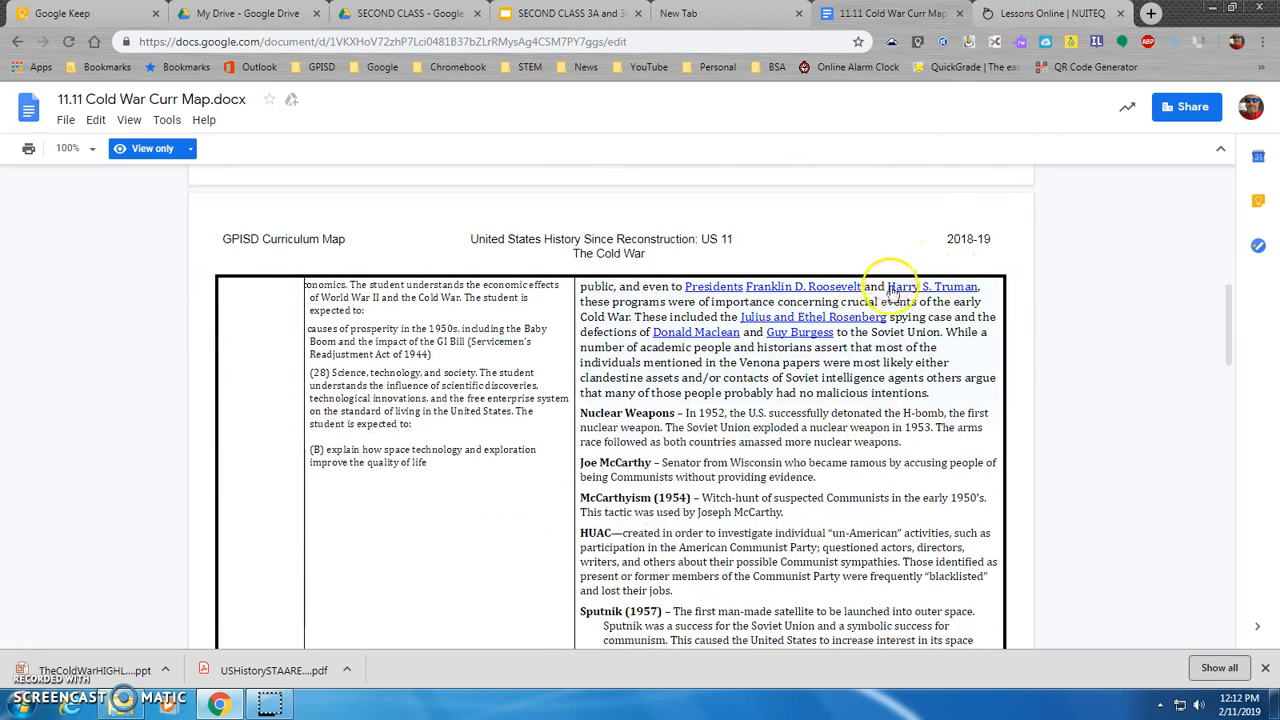
pyautogui.moveTo(982, 287); pyautogui.dragTo(890, 287)
pyautogui.hotkey('ctrl', 'c')
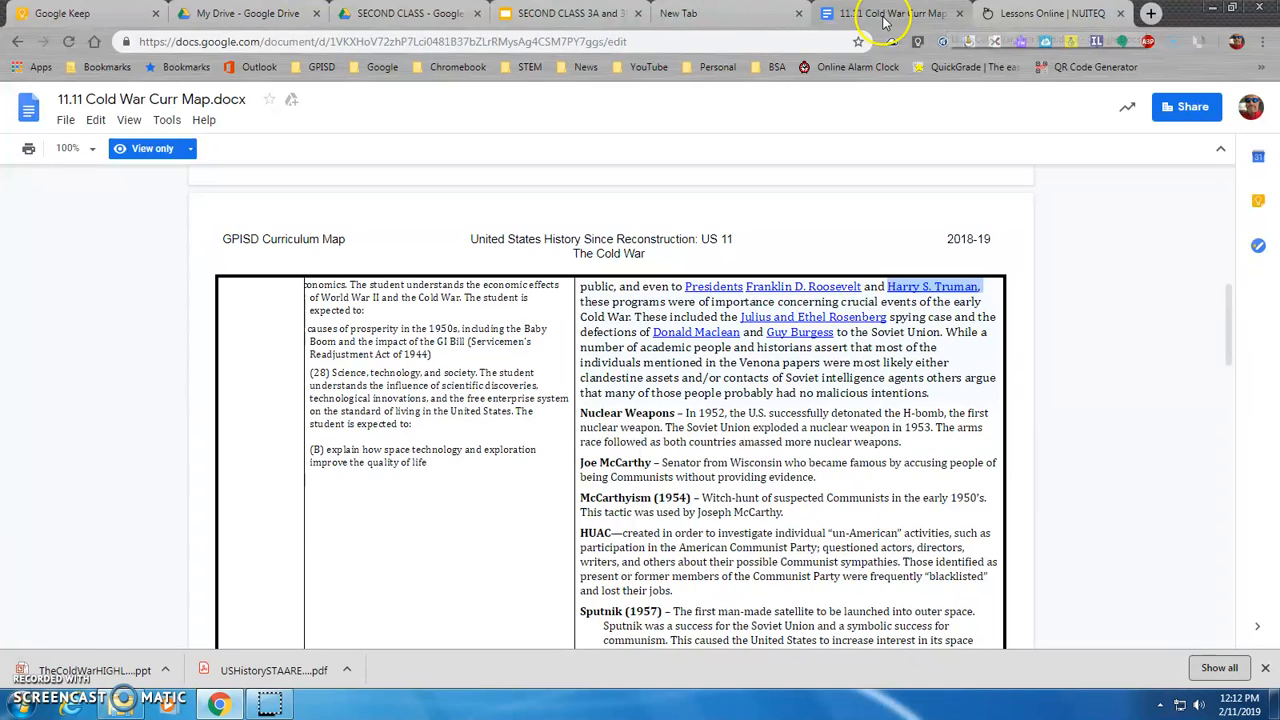
# Paste the copied name into the first text field of the new empty content row in the lesson.
pyautogui.click(1045, 14)
pyautogui.click(218, 306)
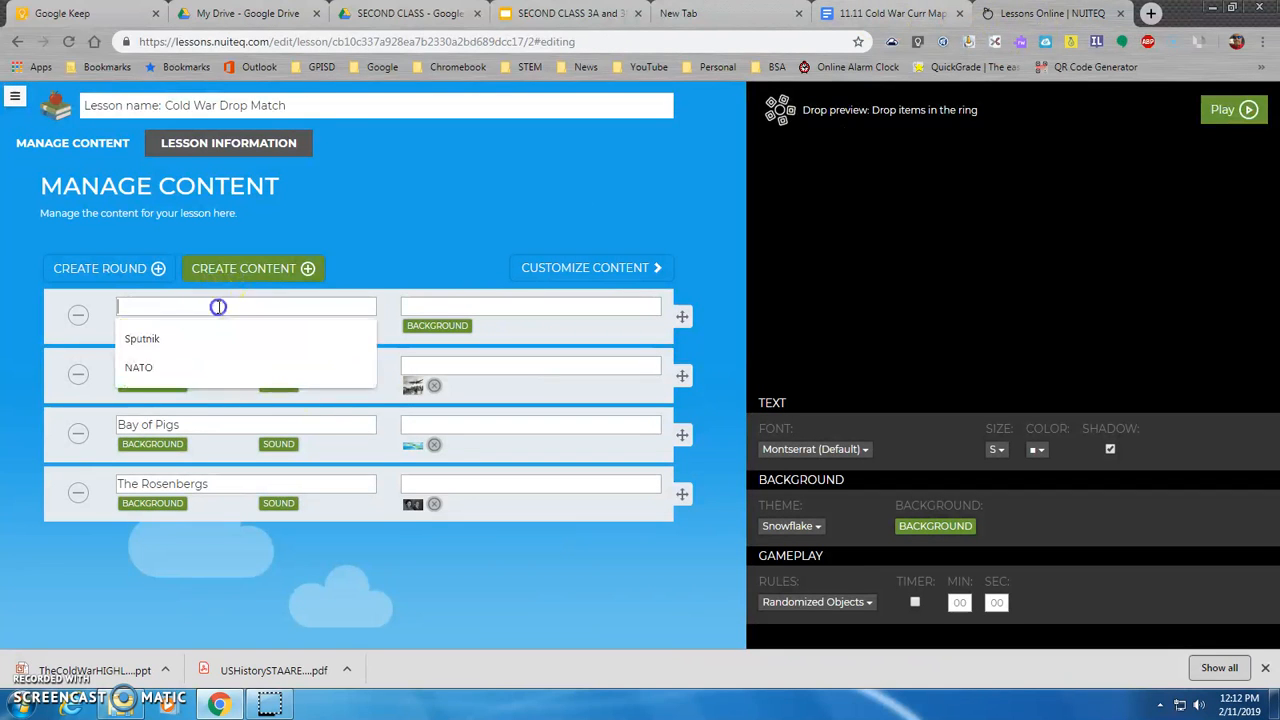
pyautogui.hotkey('ctrl', 'v')
# Search online images for "Harry S. Truman" and set the first portrait as the background of that row's matching item.
pyautogui.click(488, 324)
pyautogui.click(420, 325)
pyautogui.click(443, 366)
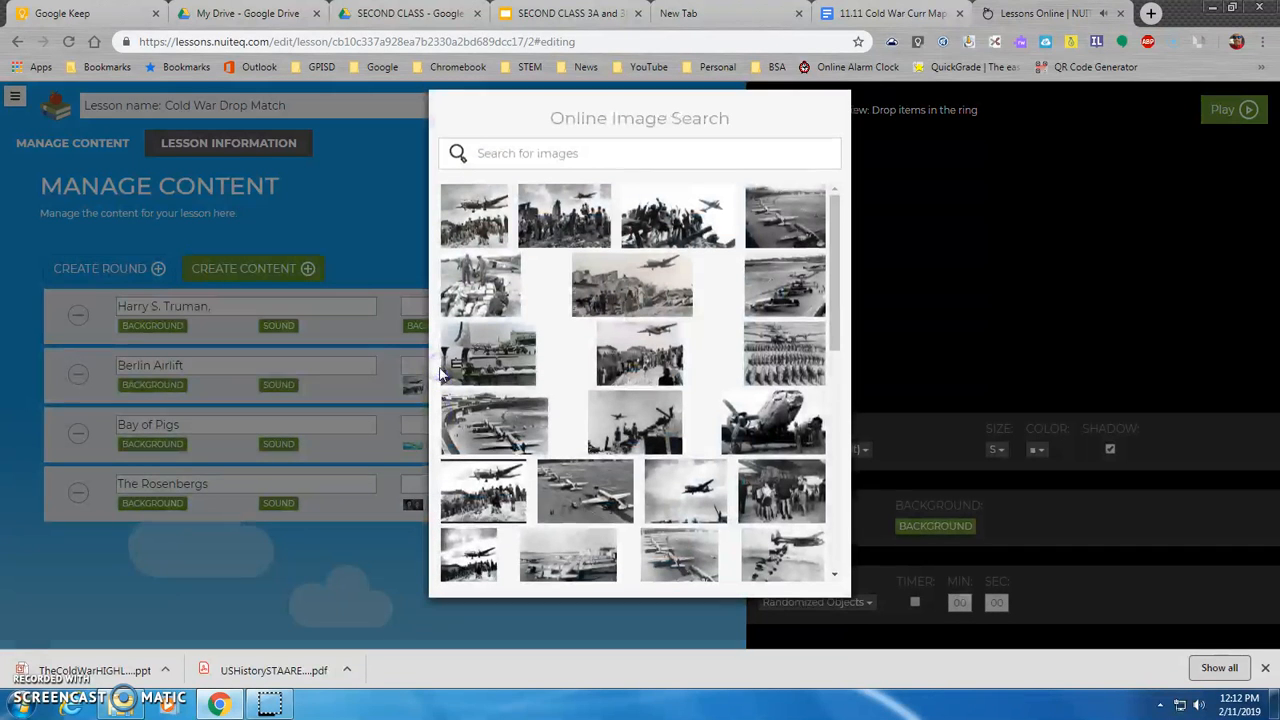
pyautogui.hotkey('ctrl', 'v')
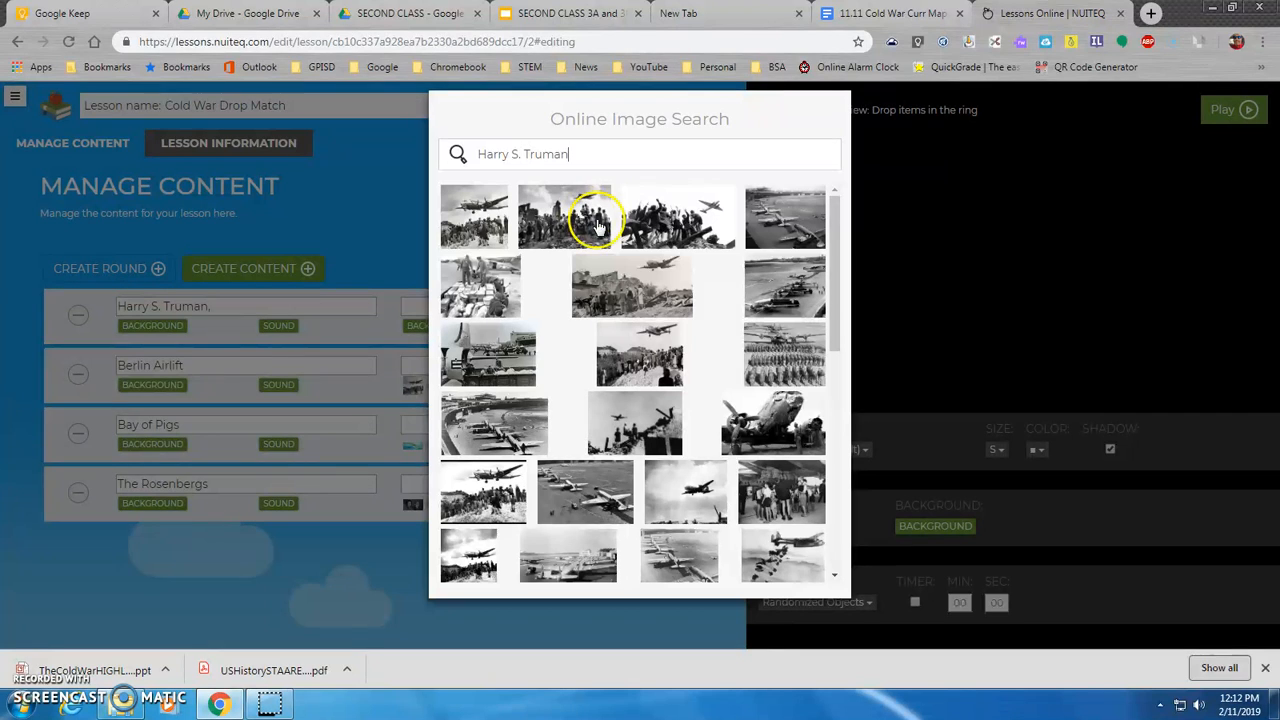
pyautogui.press('Return')
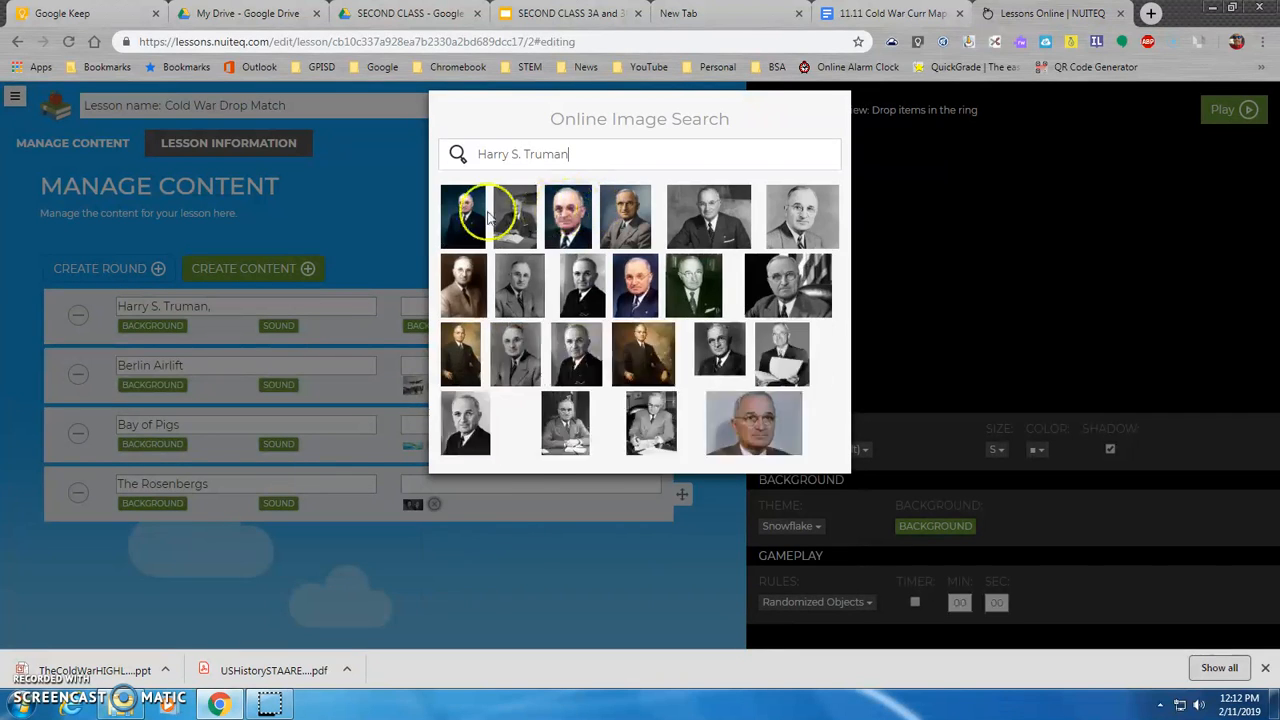
pyautogui.click(462, 220)
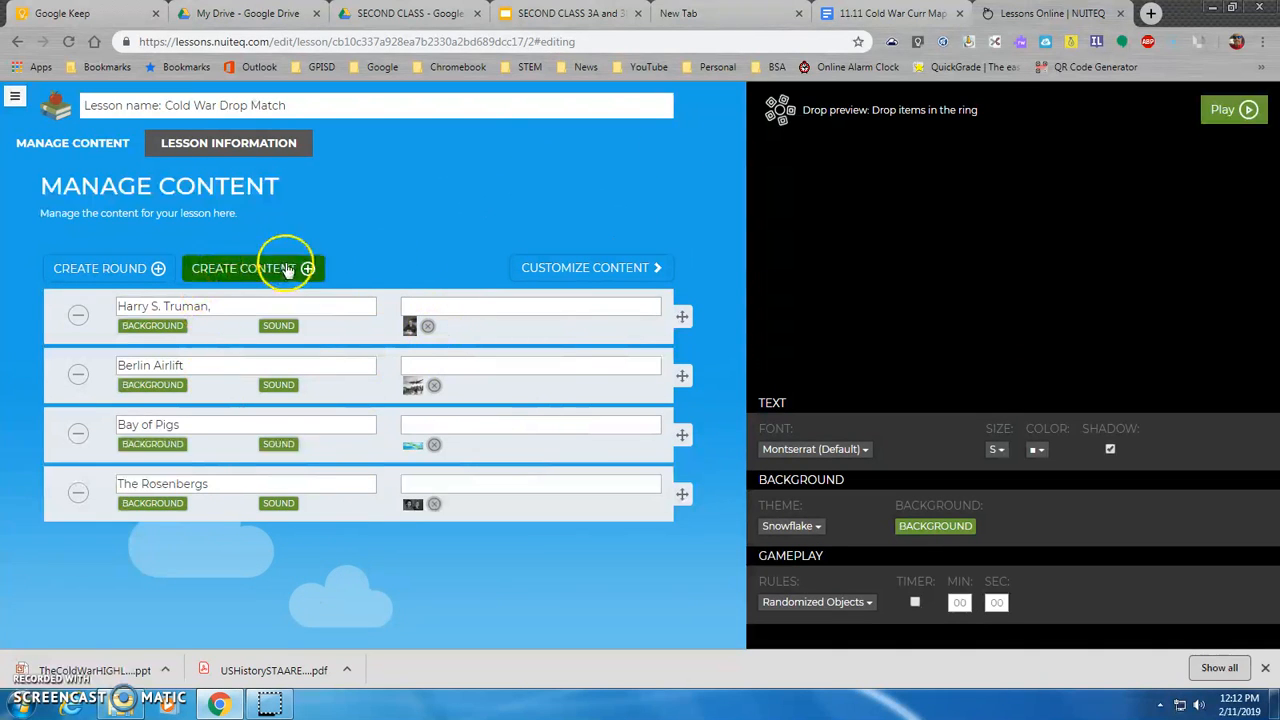
# Copy the term "H-bomb" from the curriculum map's Nuclear Weapons entry into the first text field of a new content row.
pyautogui.click(890, 13)
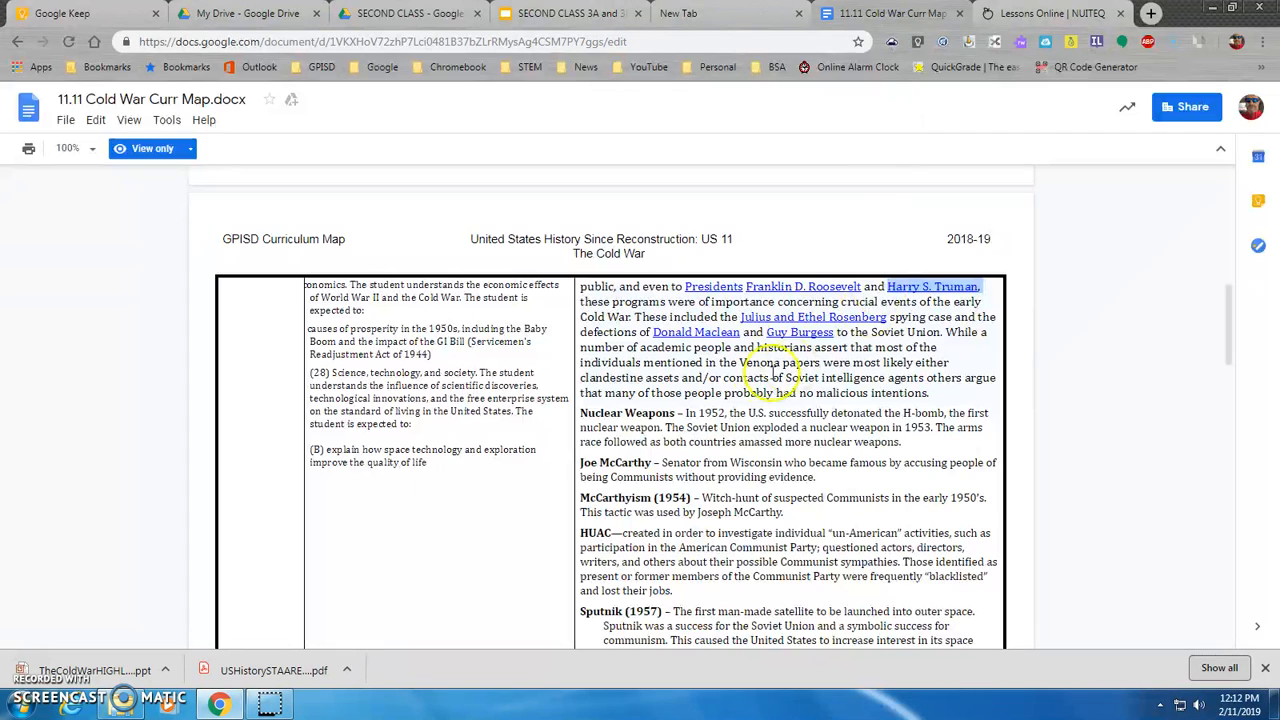
pyautogui.scroll(-3, 762, 372)
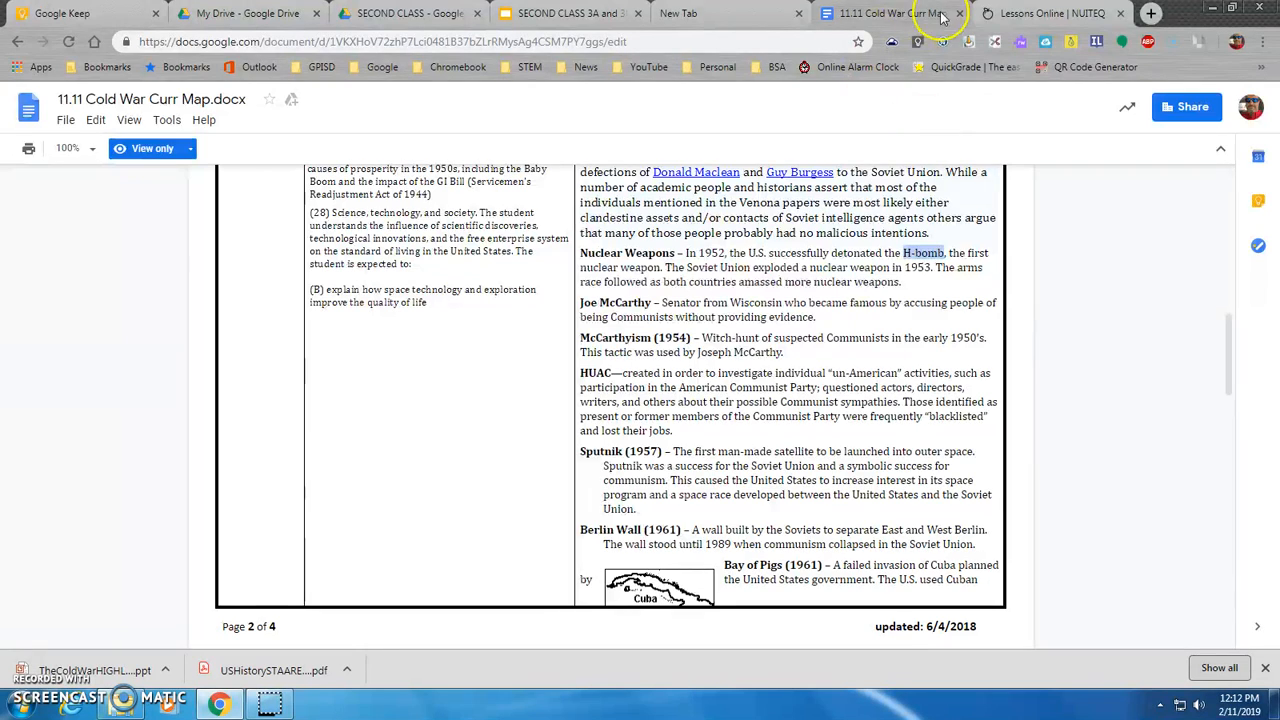
pyautogui.click(995, 14)
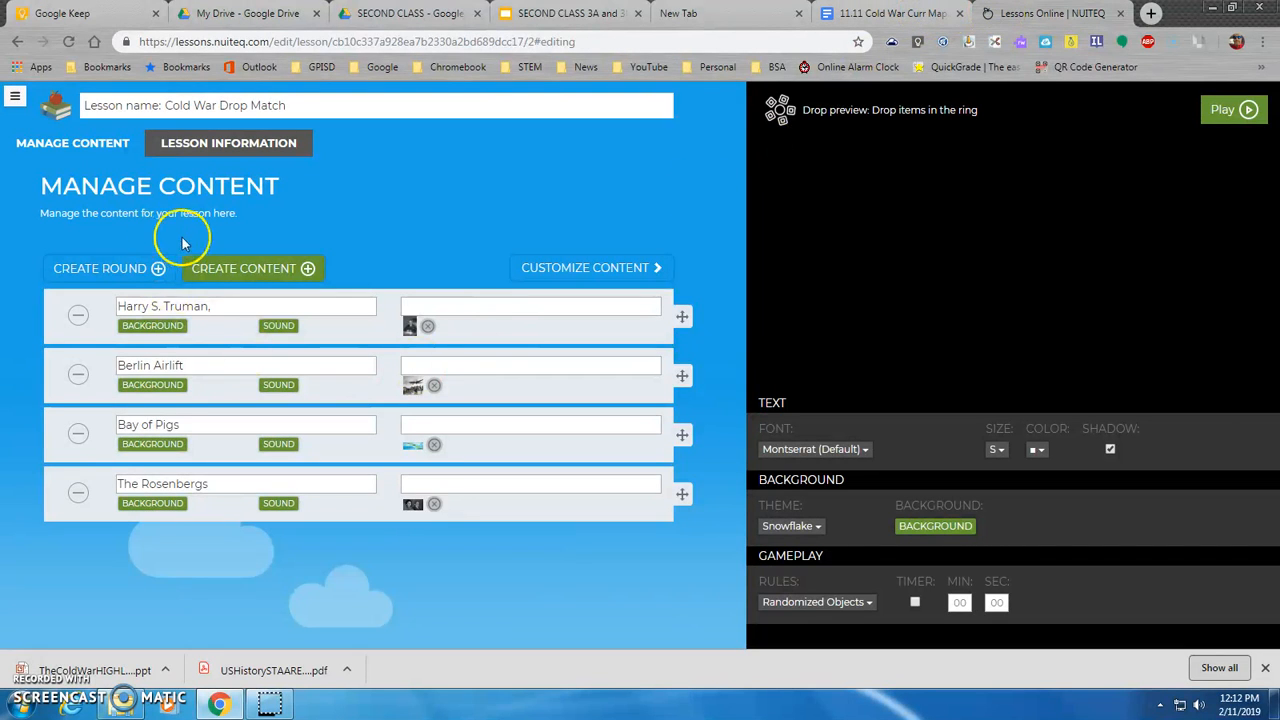
pyautogui.click(243, 268)
pyautogui.write('H-bomb')
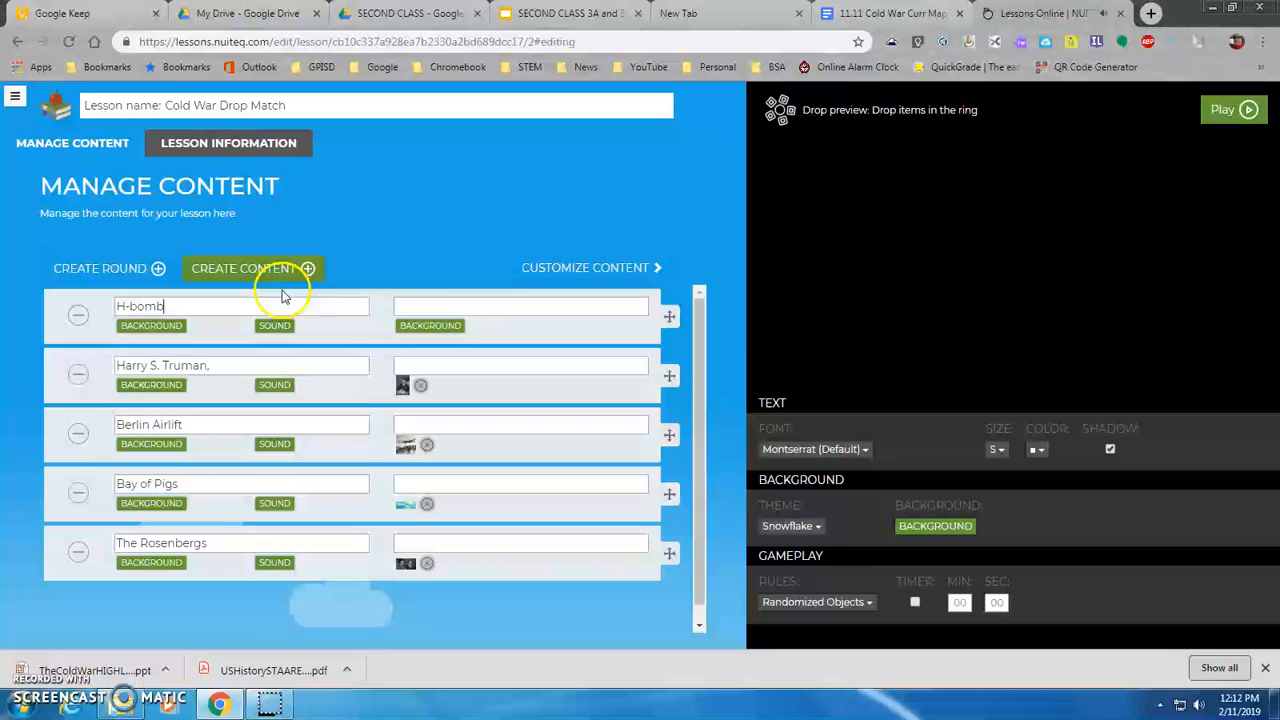
# Search online images for "H-bomb" and set the first mushroom cloud photo as the background of that row's matching item.
pyautogui.click(431, 333)
pyautogui.click(440, 366)
pyautogui.click(535, 205)
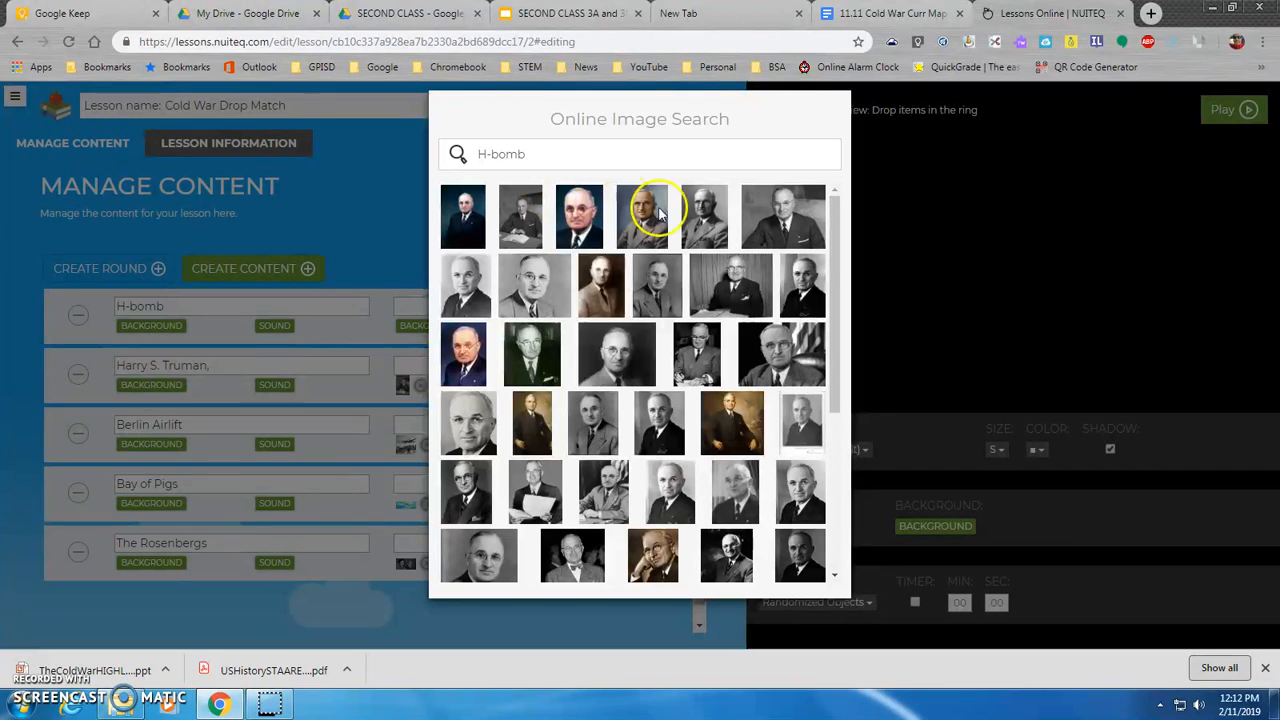
pyautogui.press('Return')
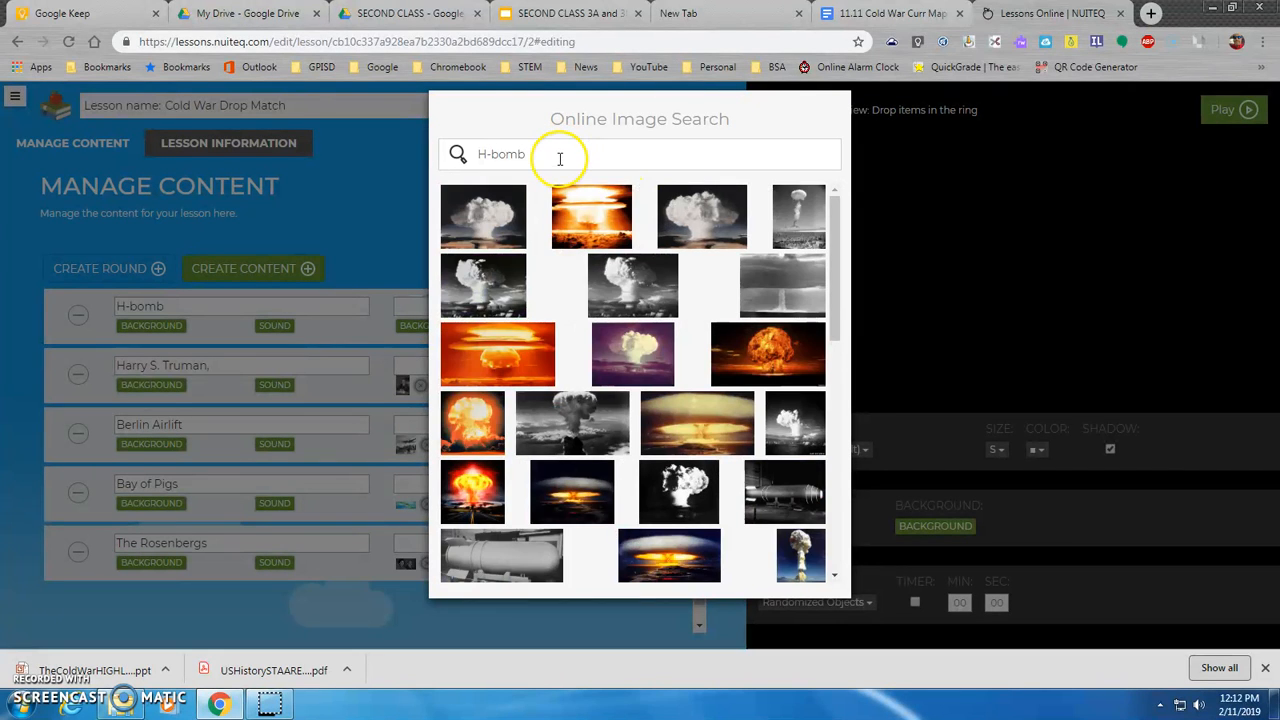
pyautogui.click(489, 212)
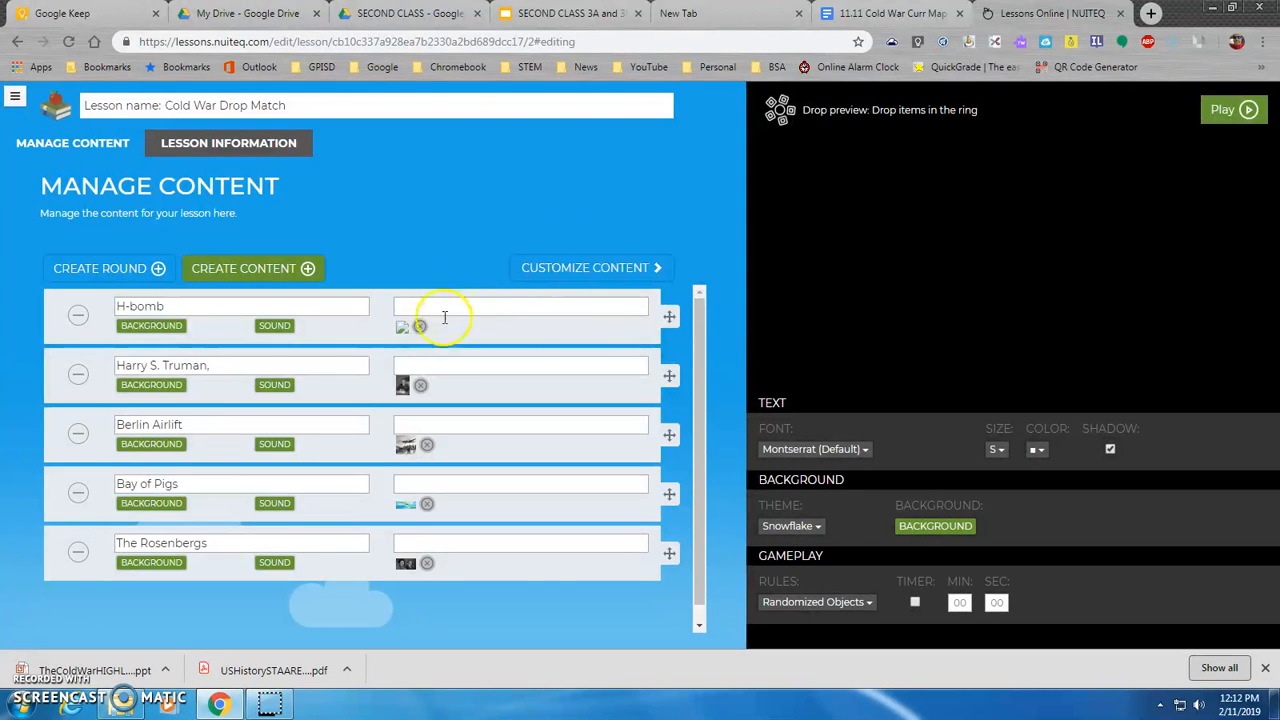
# Replace the H-bomb row's matching background with the first photo in the second row of the image results.
pyautogui.click(420, 327)
pyautogui.click(452, 328)
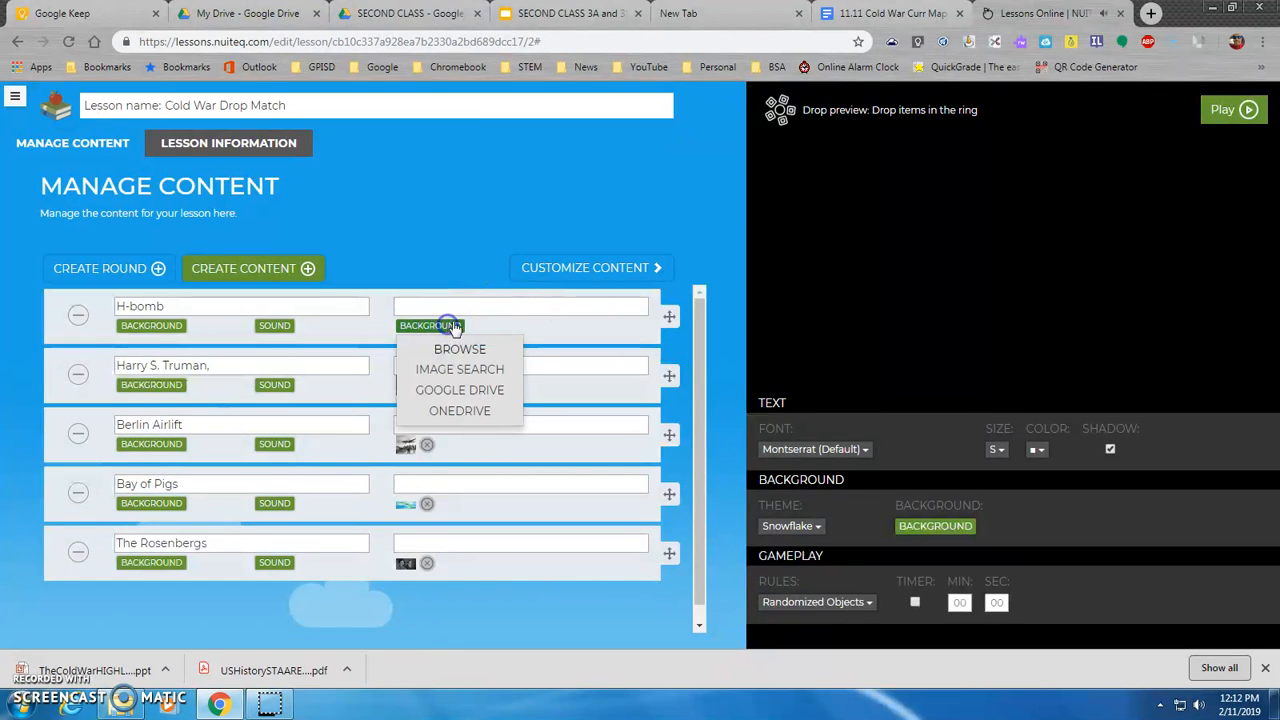
pyautogui.click(455, 368)
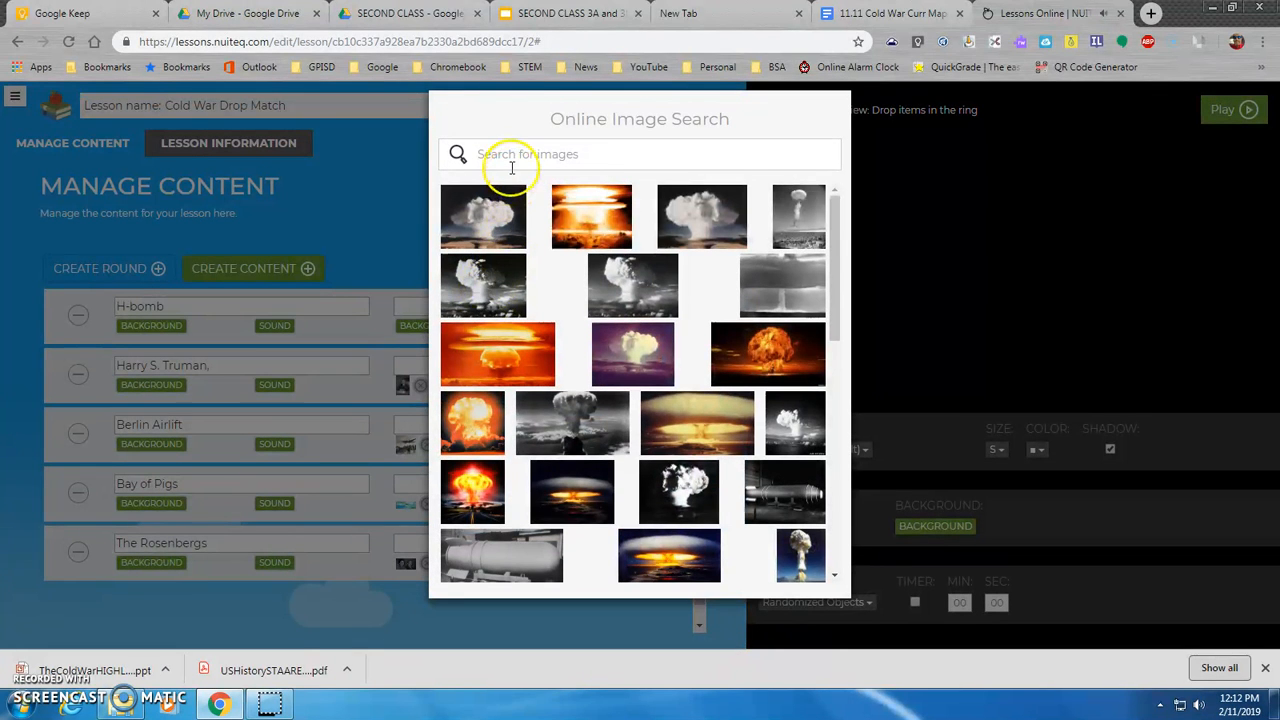
pyautogui.click(488, 278)
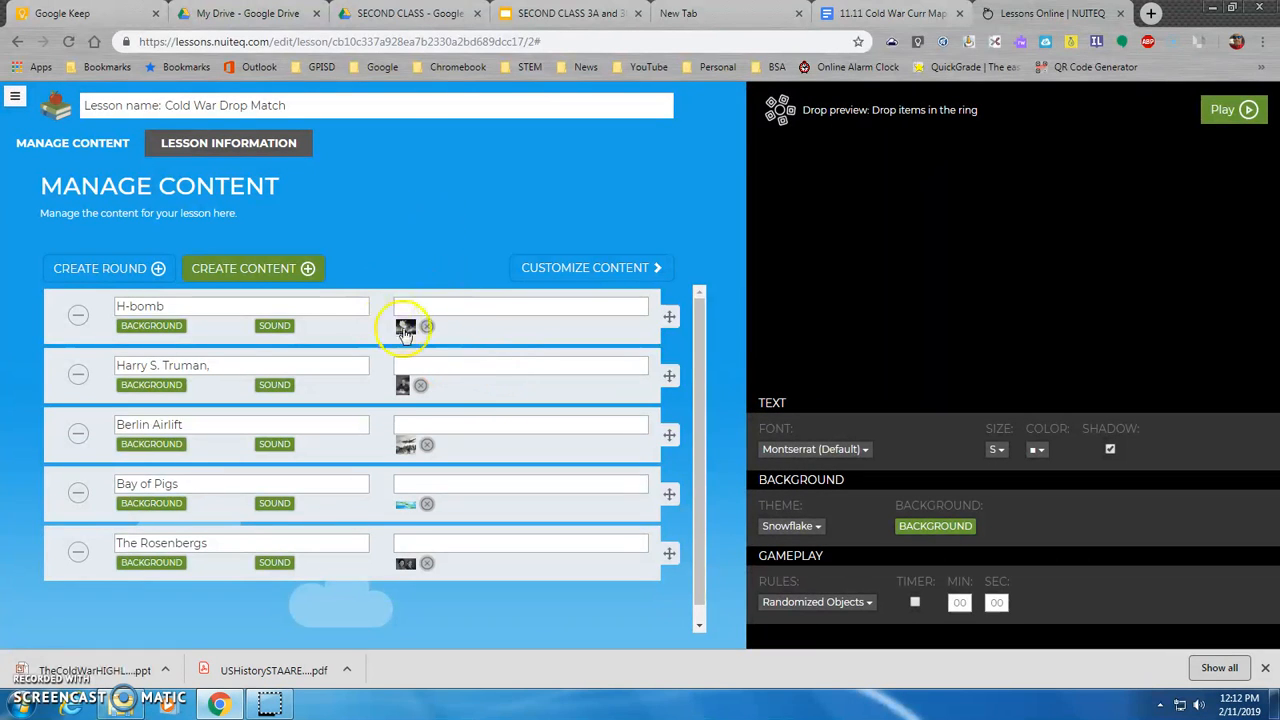
# Copy the name "Joe McCarthy" from the Cold War curriculum map into the first text field of a new content row.
pyautogui.click(858, 13)
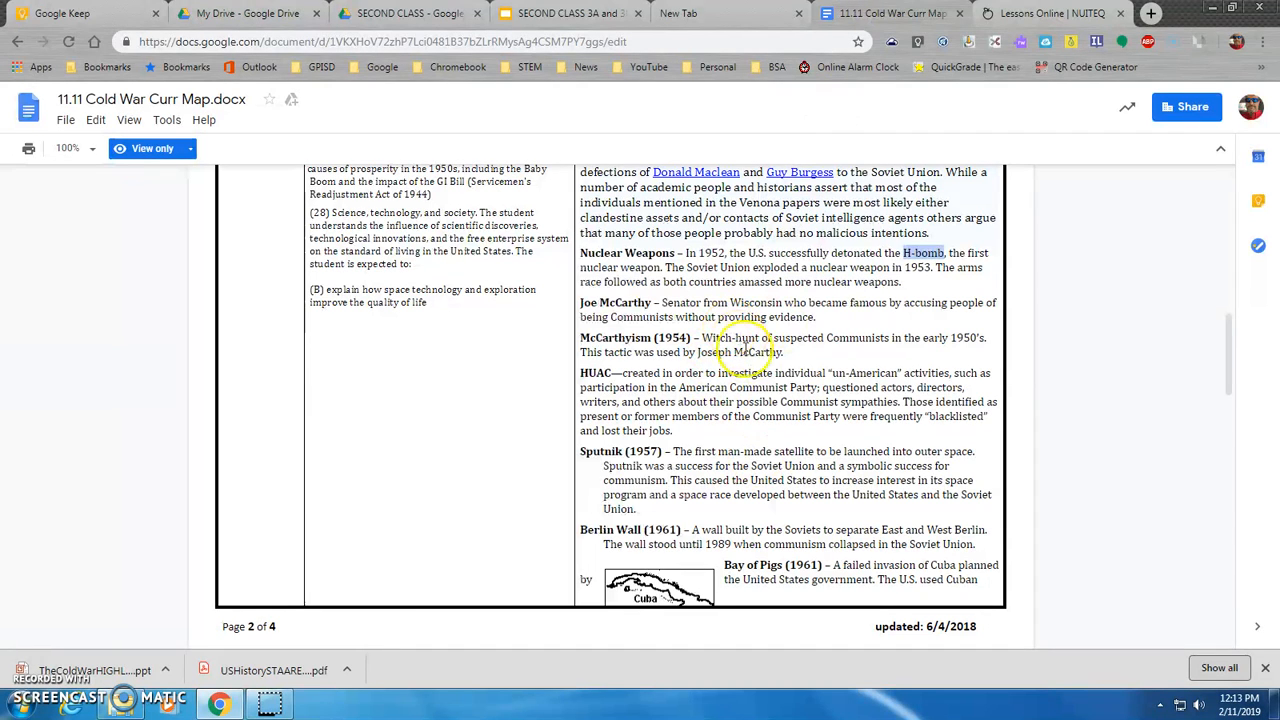
pyautogui.scroll(-2, 812, 352)
pyautogui.scroll(1, 771, 309)
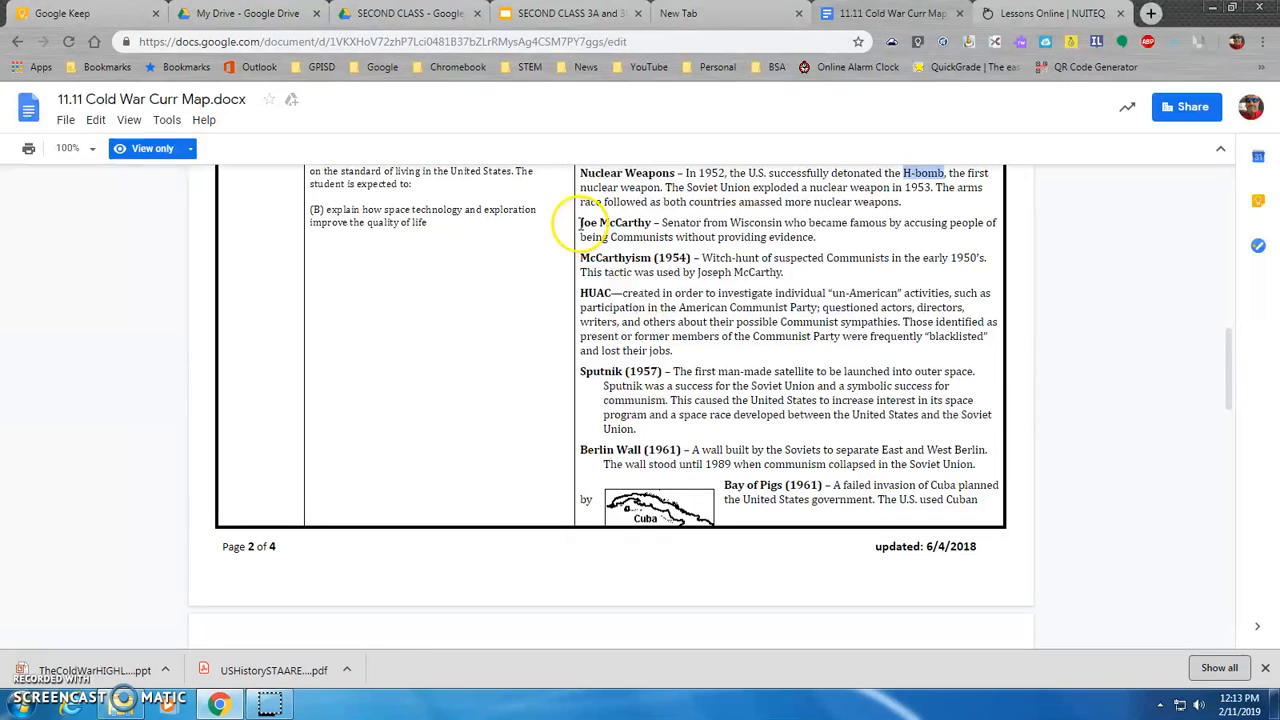
pyautogui.moveTo(580, 222); pyautogui.dragTo(650, 223)
pyautogui.hotkey('ctrl', 'c')
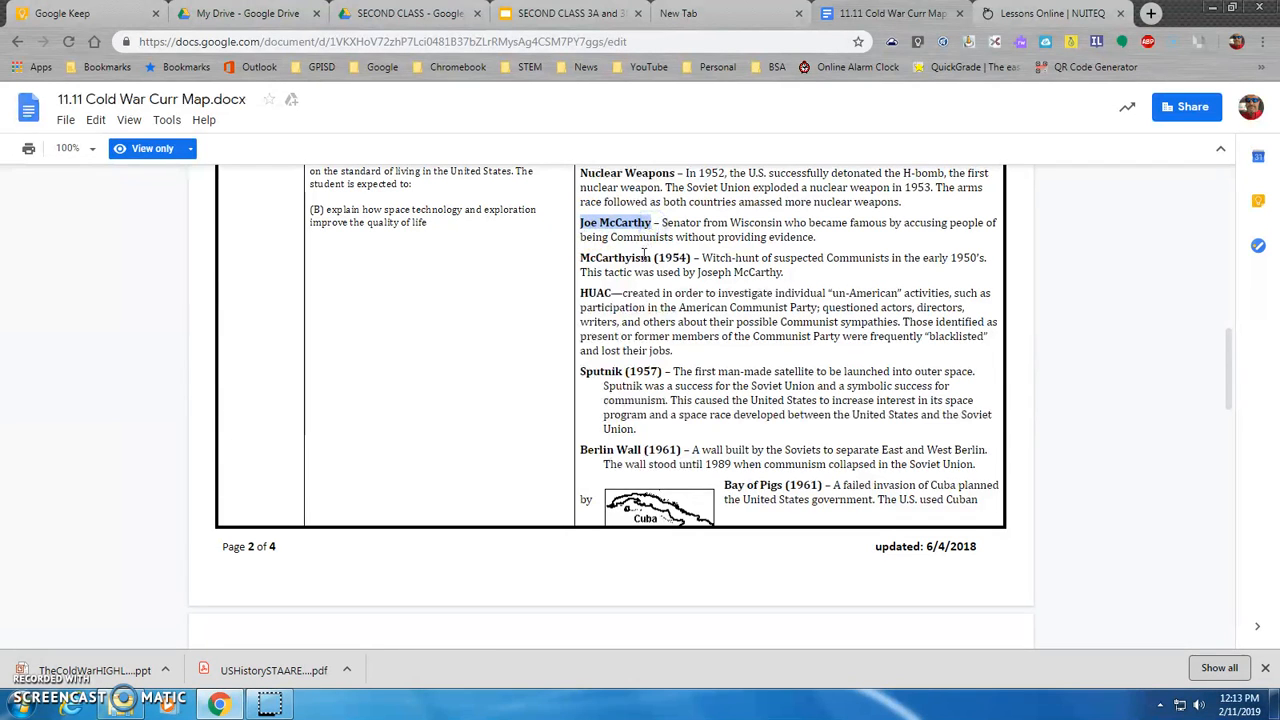
pyautogui.click(1070, 13)
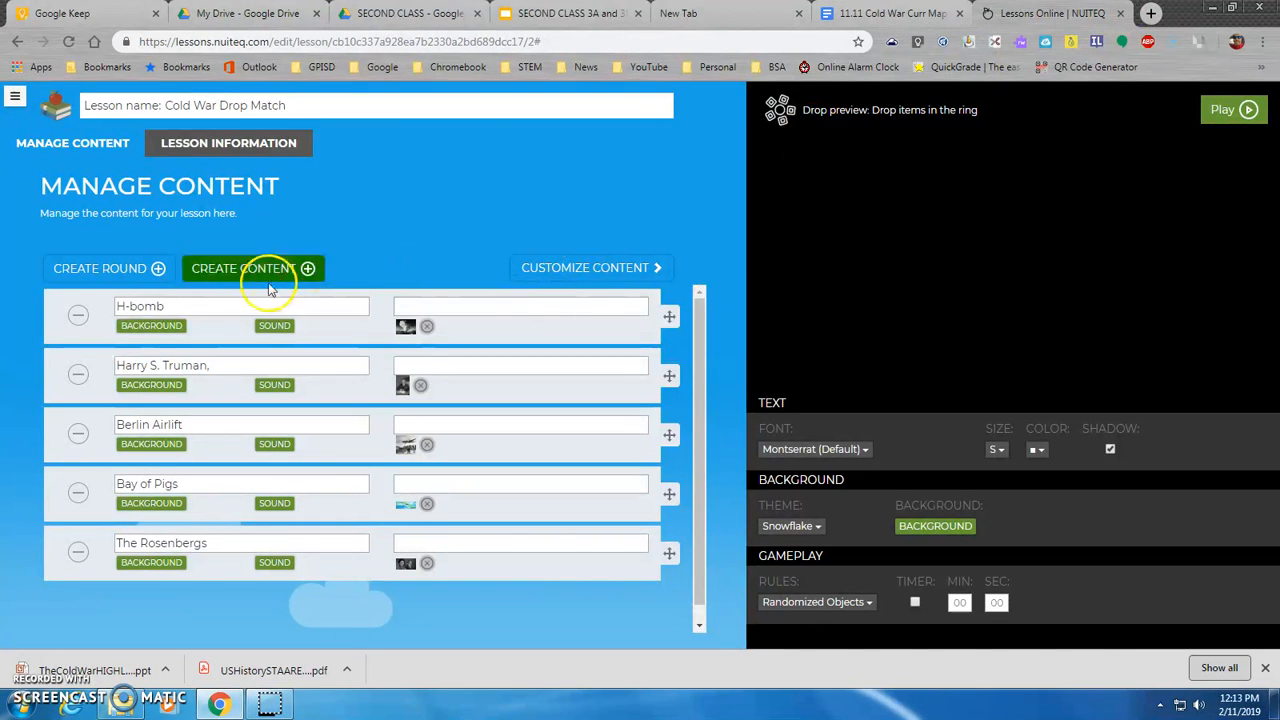
pyautogui.click(236, 268)
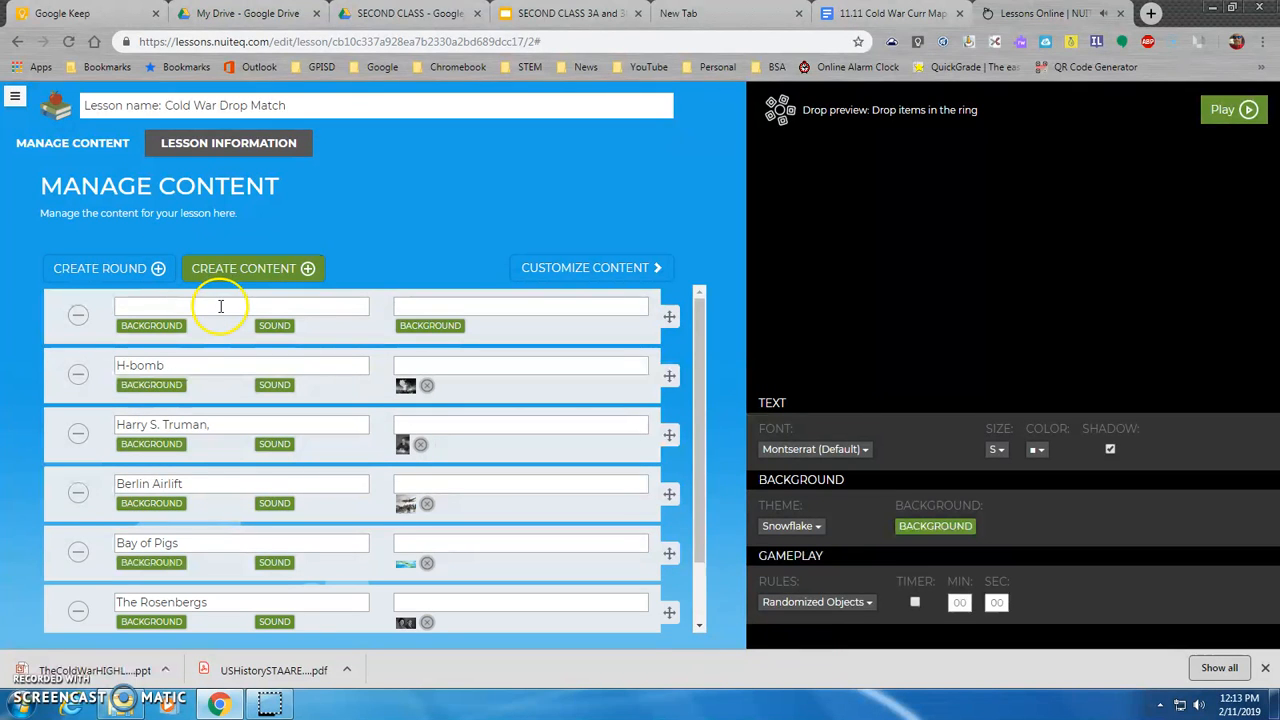
# Search online images for "Joe McCarthy" and set the third photo as the background of that row's matching item.
pyautogui.click(437, 337)
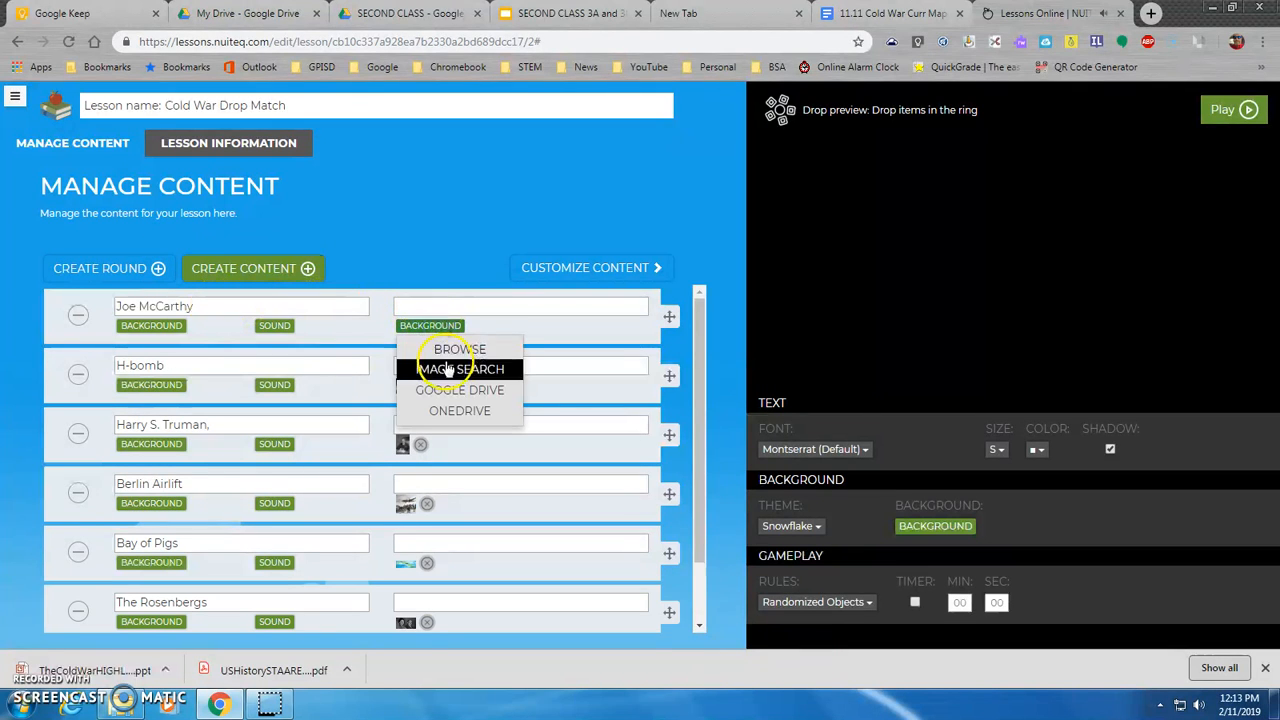
pyautogui.click(440, 366)
pyautogui.hotkey('ctrl', 'v')
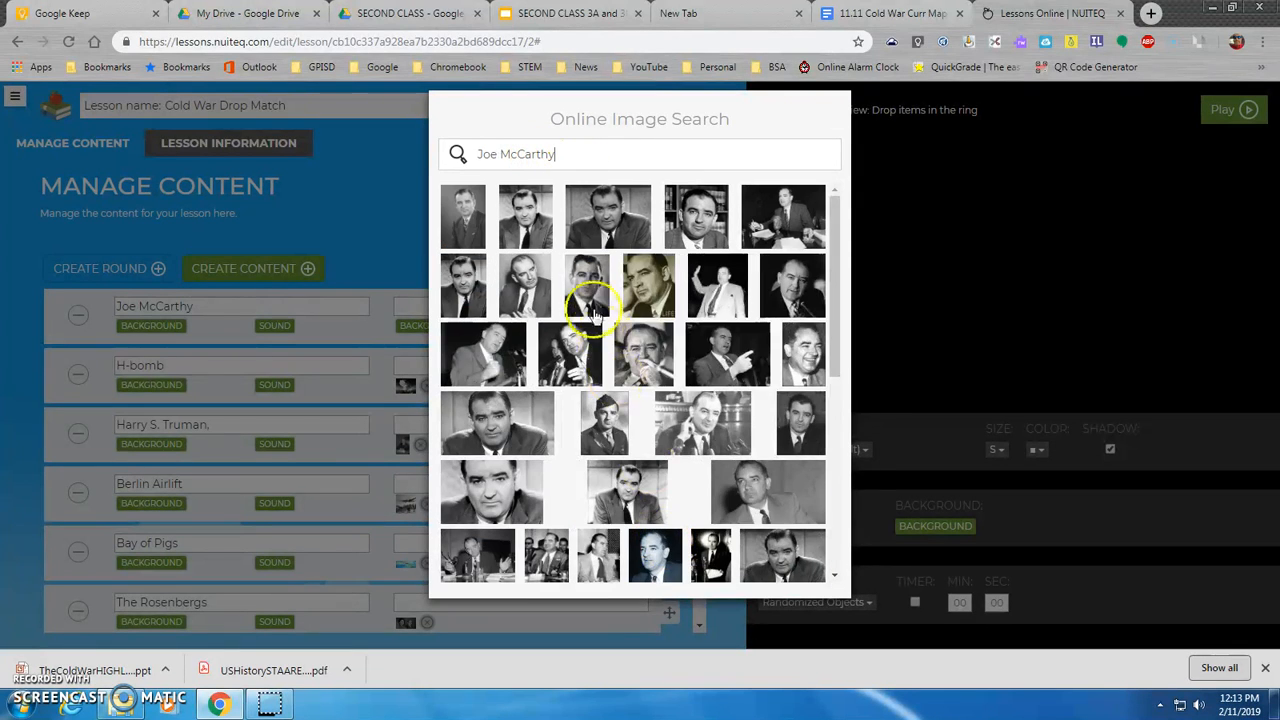
pyautogui.click(610, 220)
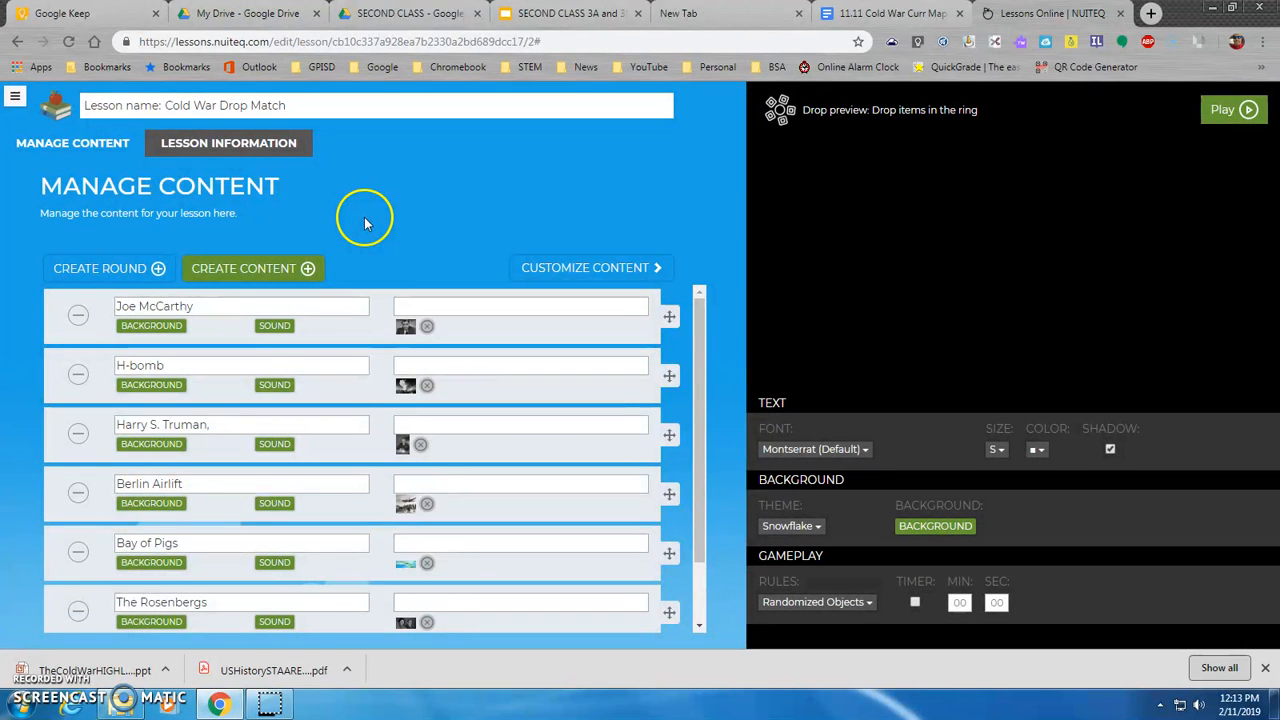
# Copy the term "HUAC" from the Cold War curriculum map into the first text field of a new content row.
pyautogui.click(900, 13)
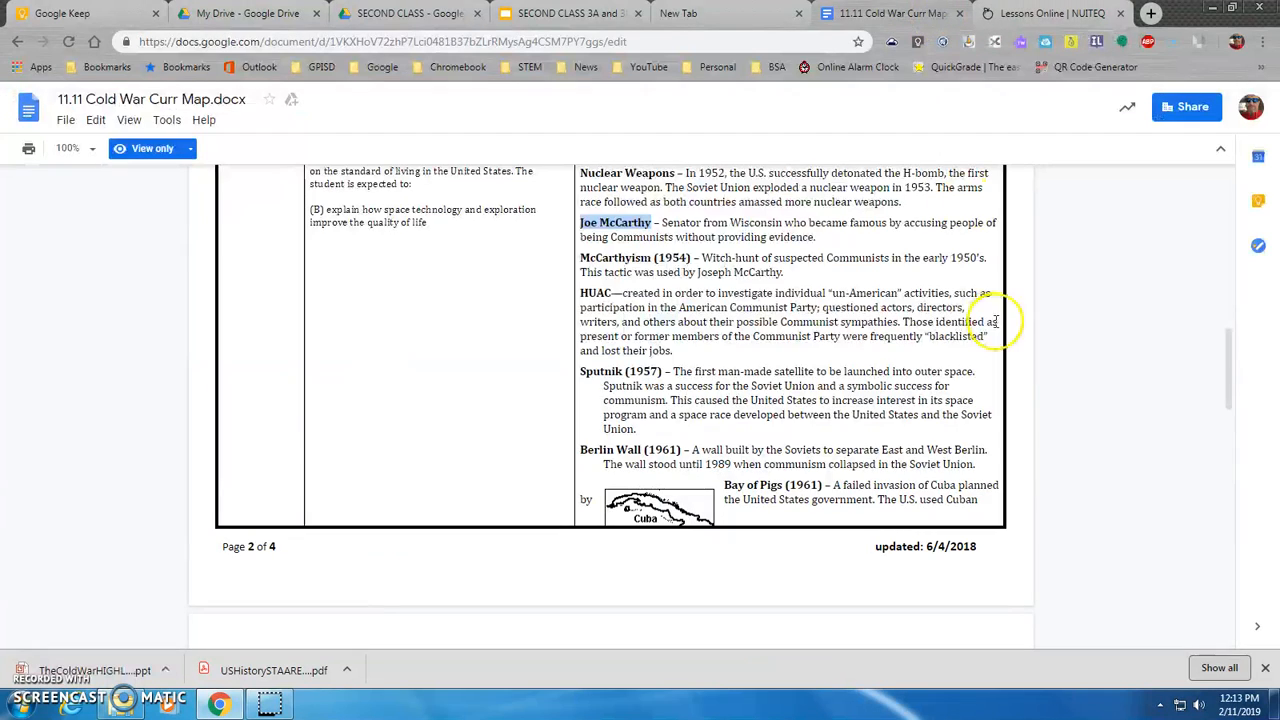
pyautogui.scroll(-1, 778, 322)
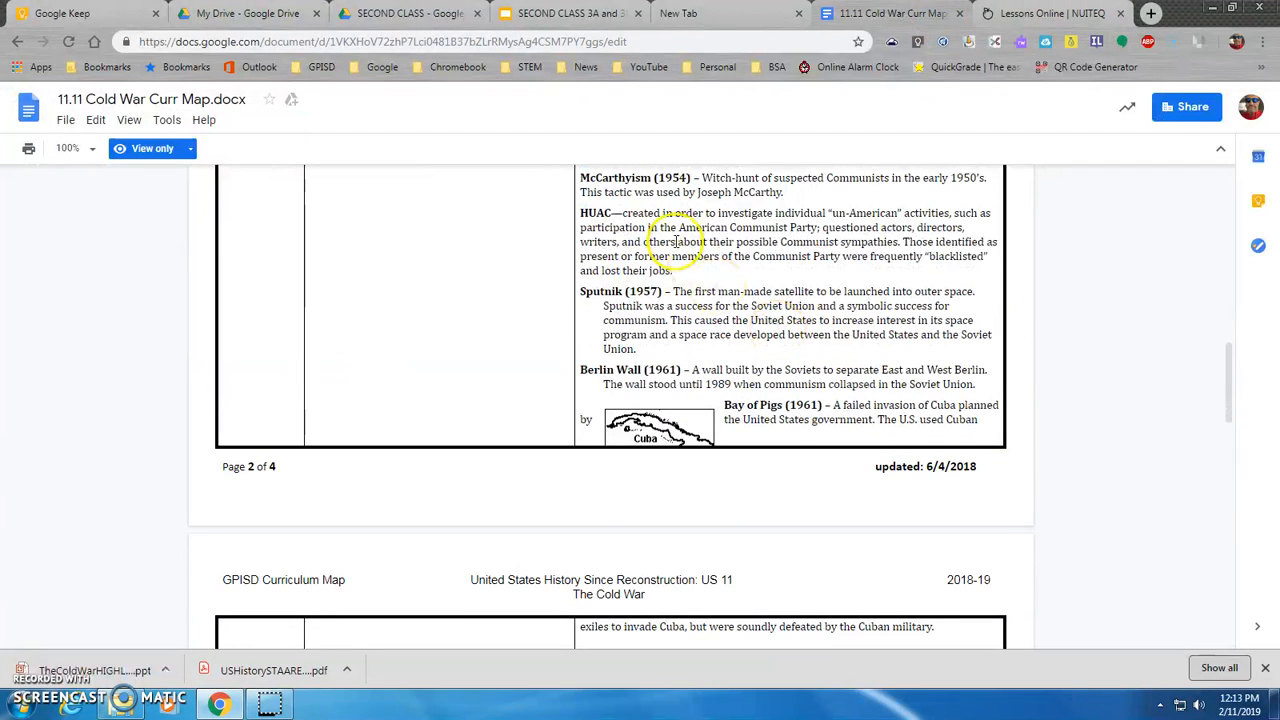
pyautogui.scroll(-1, 700, 250)
pyautogui.scroll(1, 713, 290)
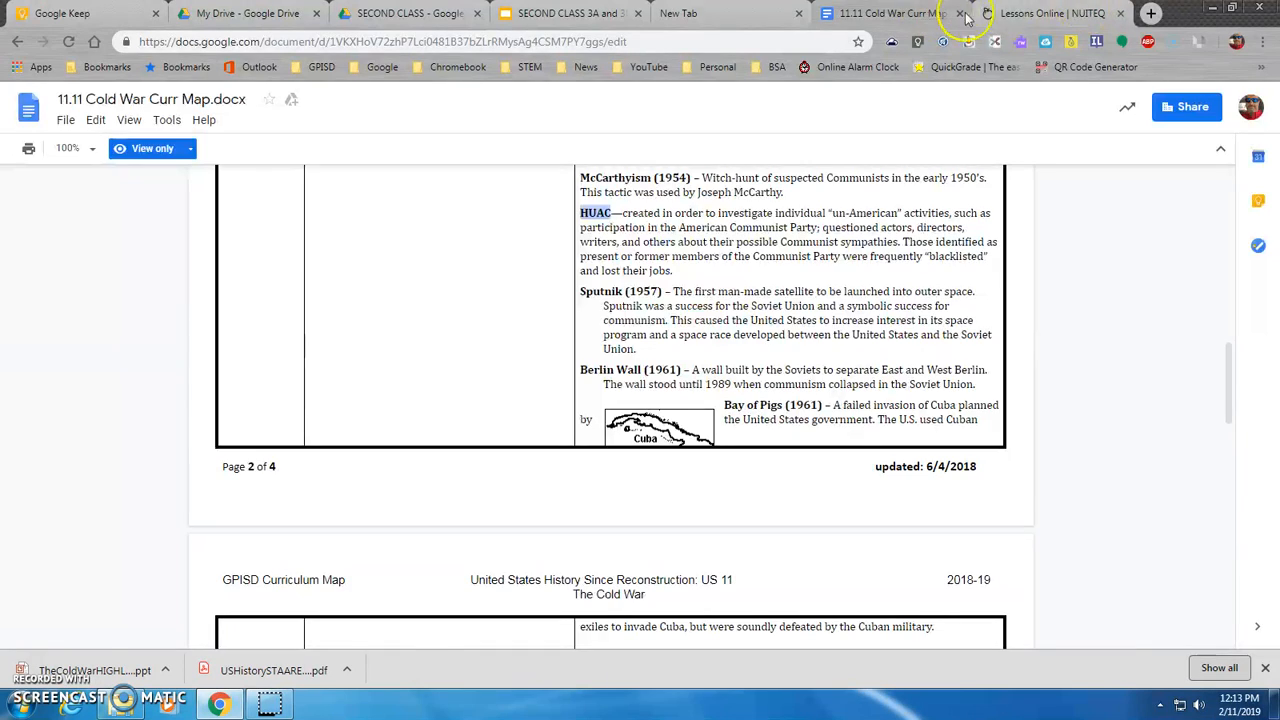
pyautogui.click(1040, 13)
pyautogui.click(250, 268)
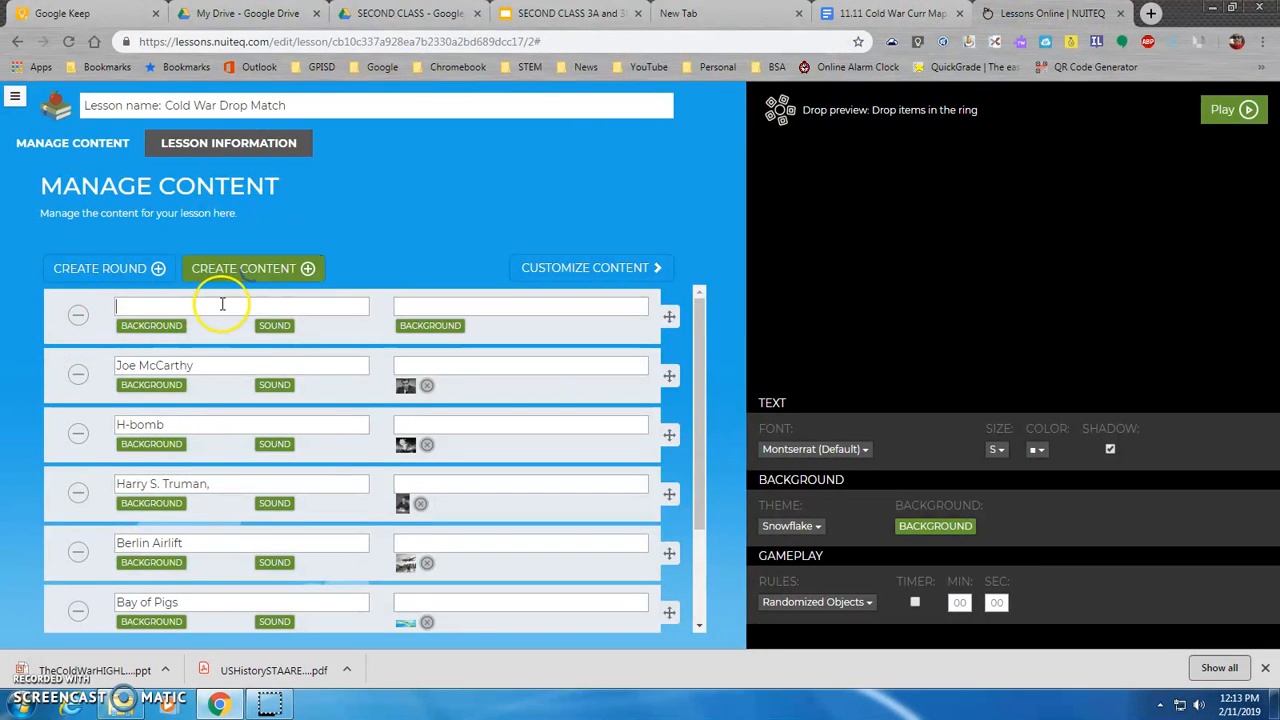
pyautogui.write('HUAC')
# Search online images for "HUAC" and set the Los Angeles Star newspaper page as the background of that row's matching item.
pyautogui.click(463, 335)
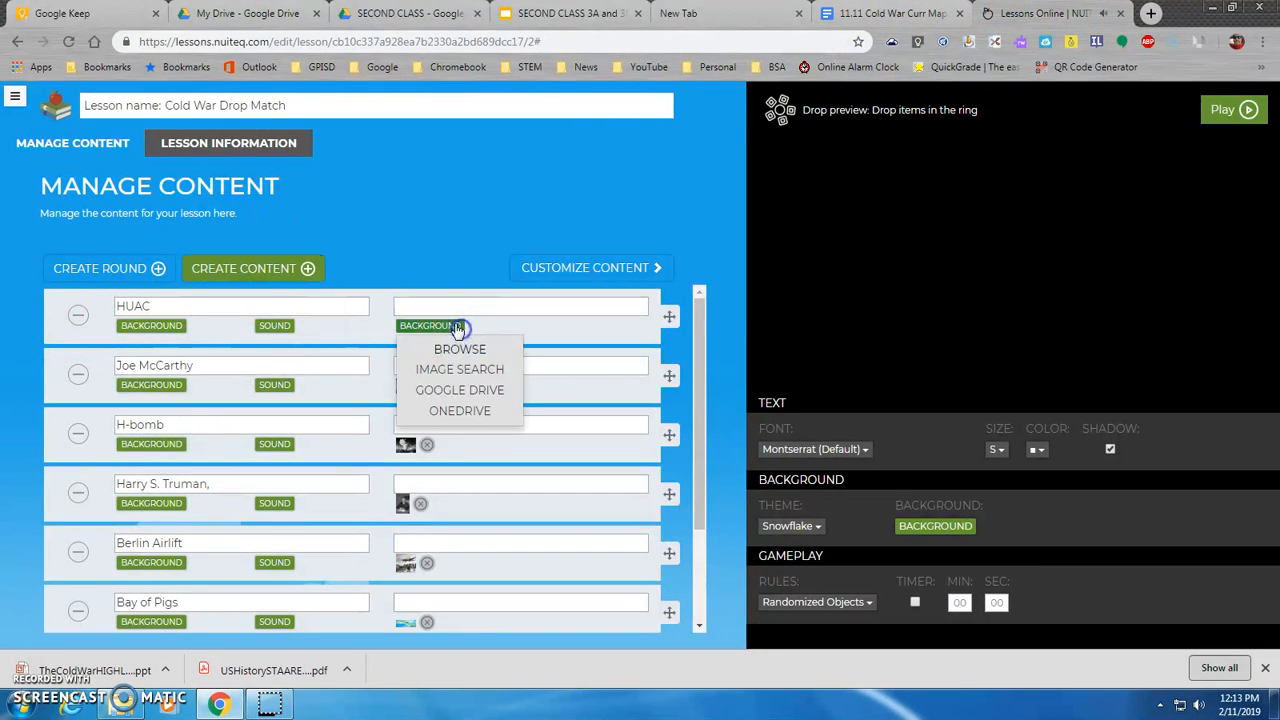
pyautogui.click(446, 369)
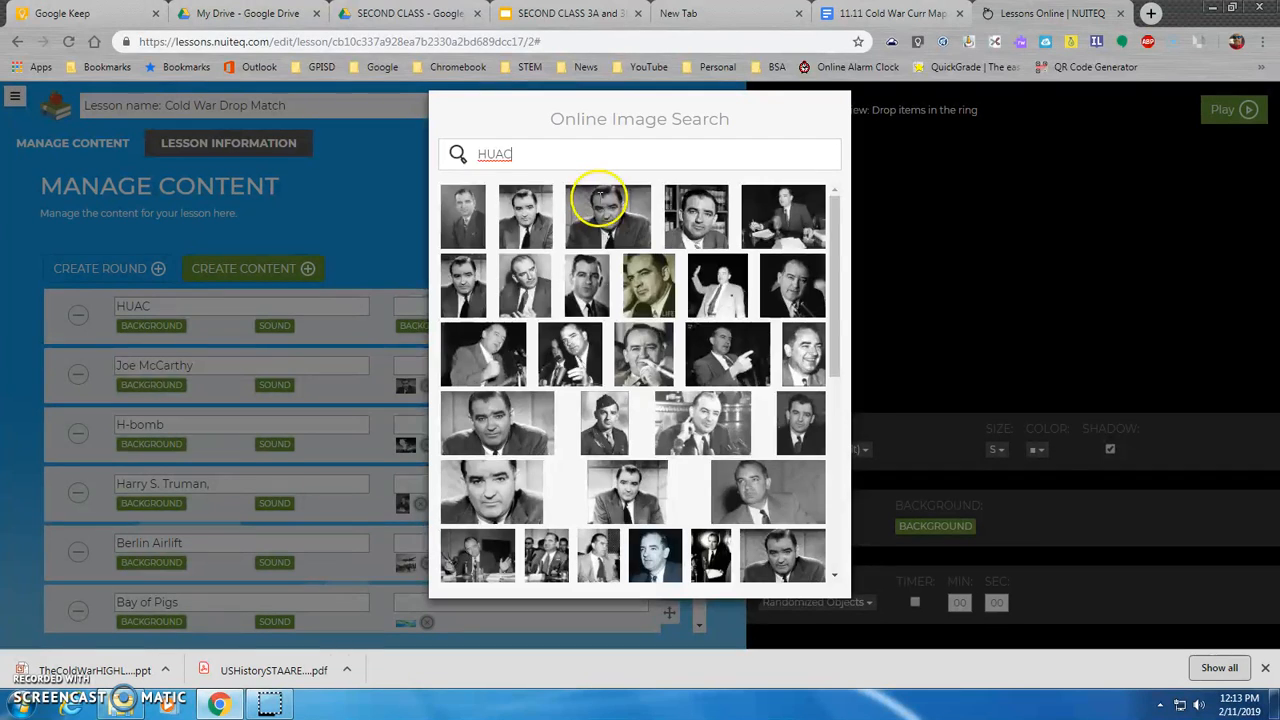
pyautogui.press('Return')
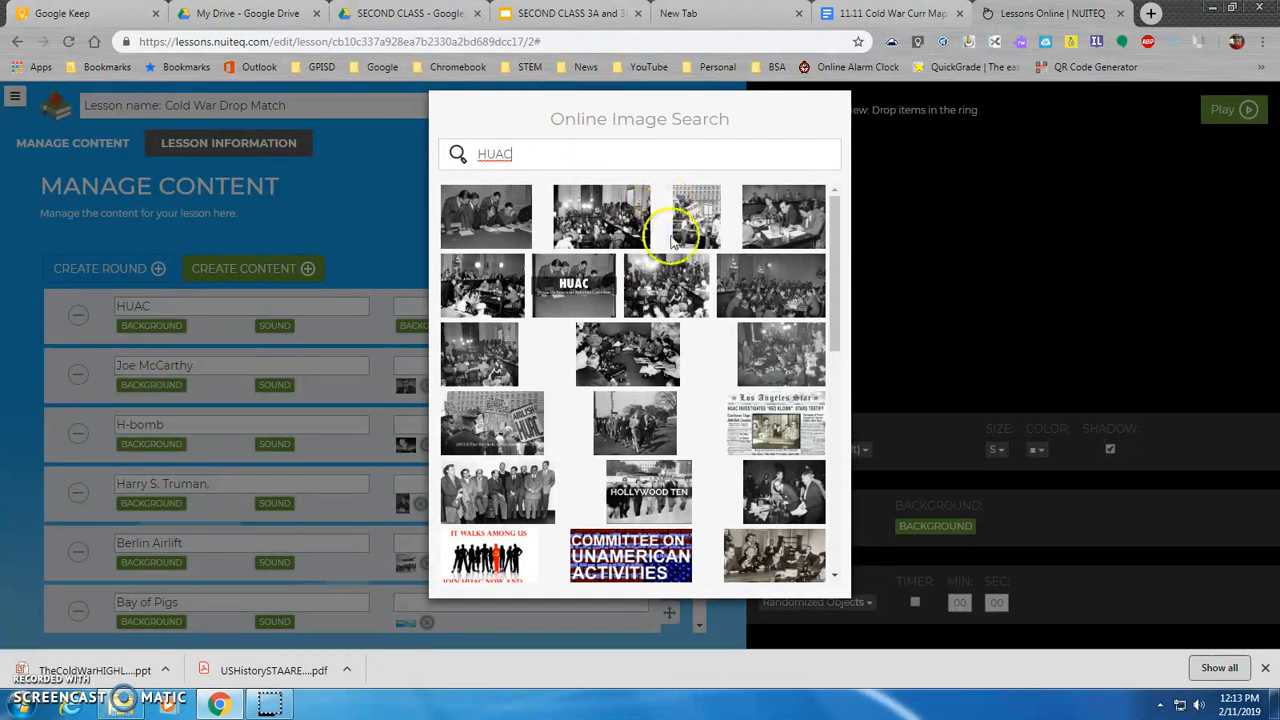
pyautogui.click(764, 431)
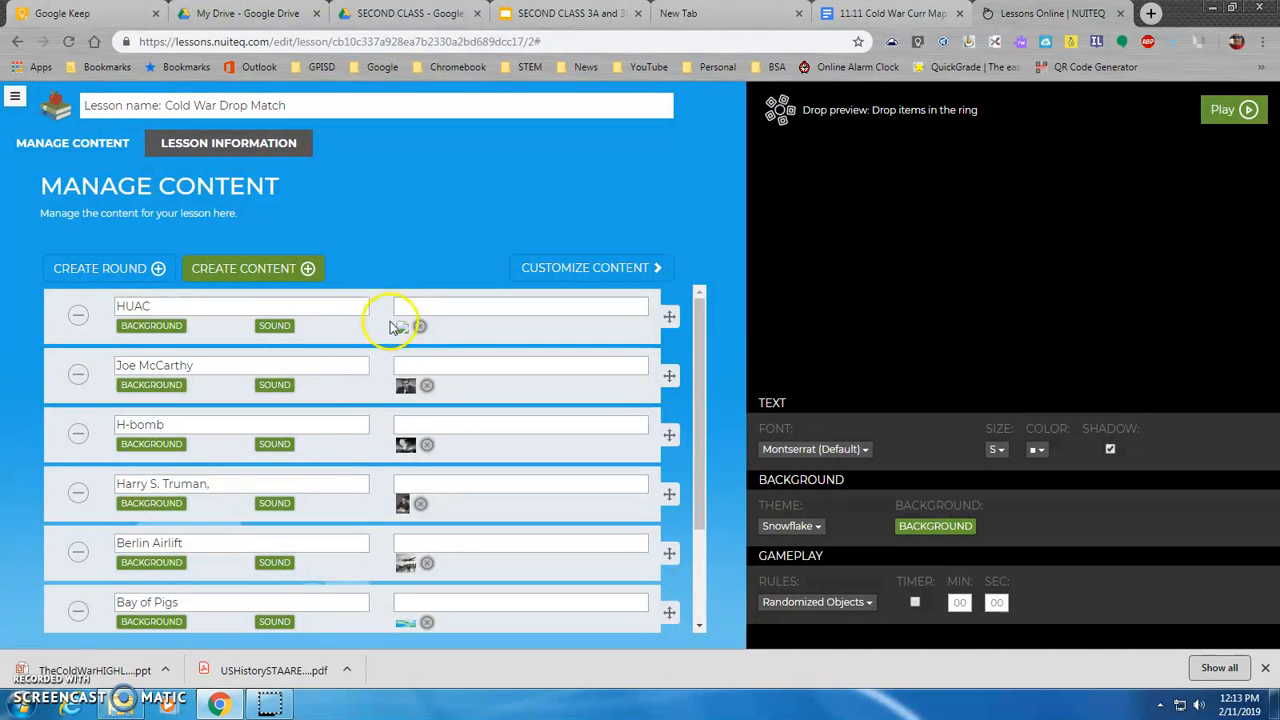
# Replace the HUAC row's matching background with the first photo in the second row of the image results.
pyautogui.click(420, 326)
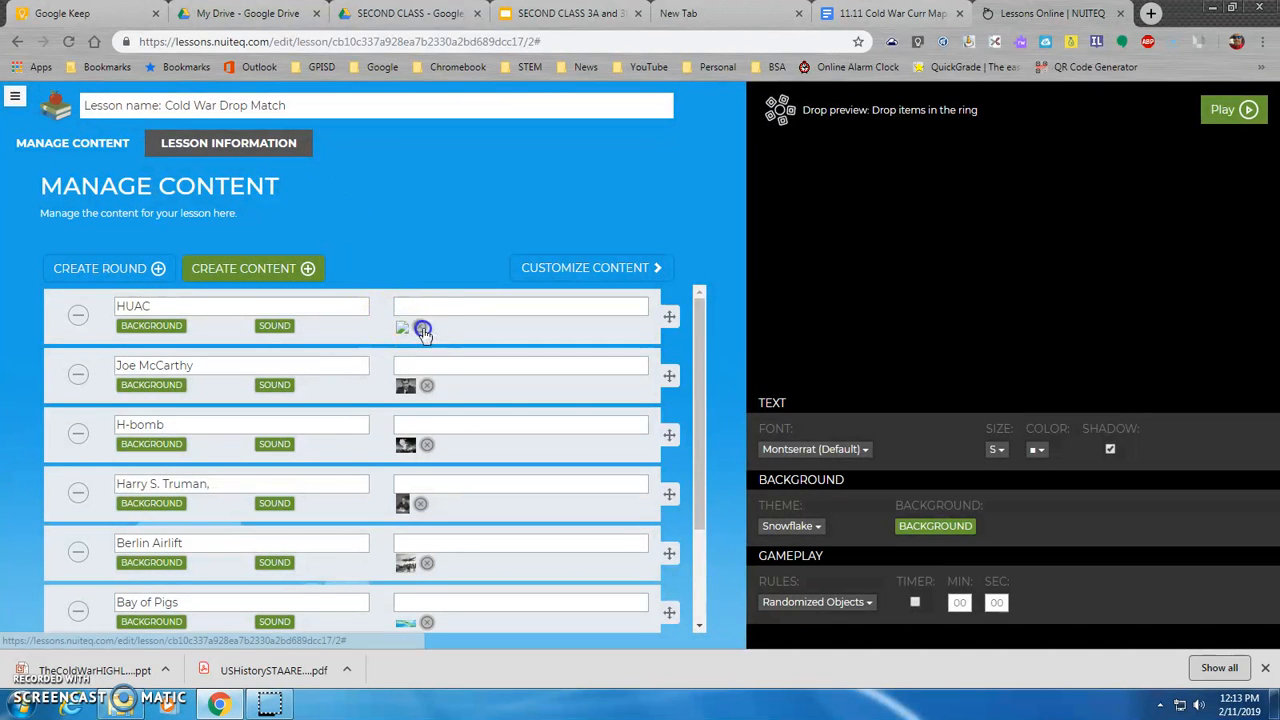
pyautogui.click(421, 328)
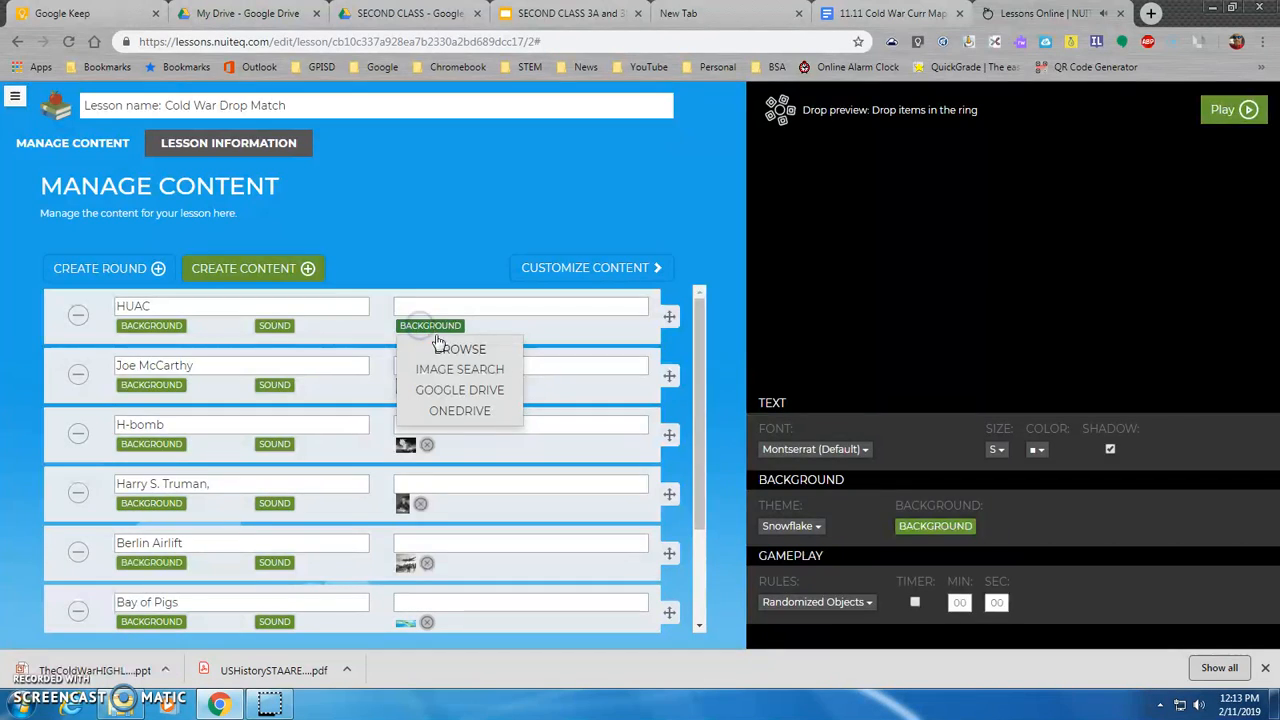
pyautogui.click(448, 369)
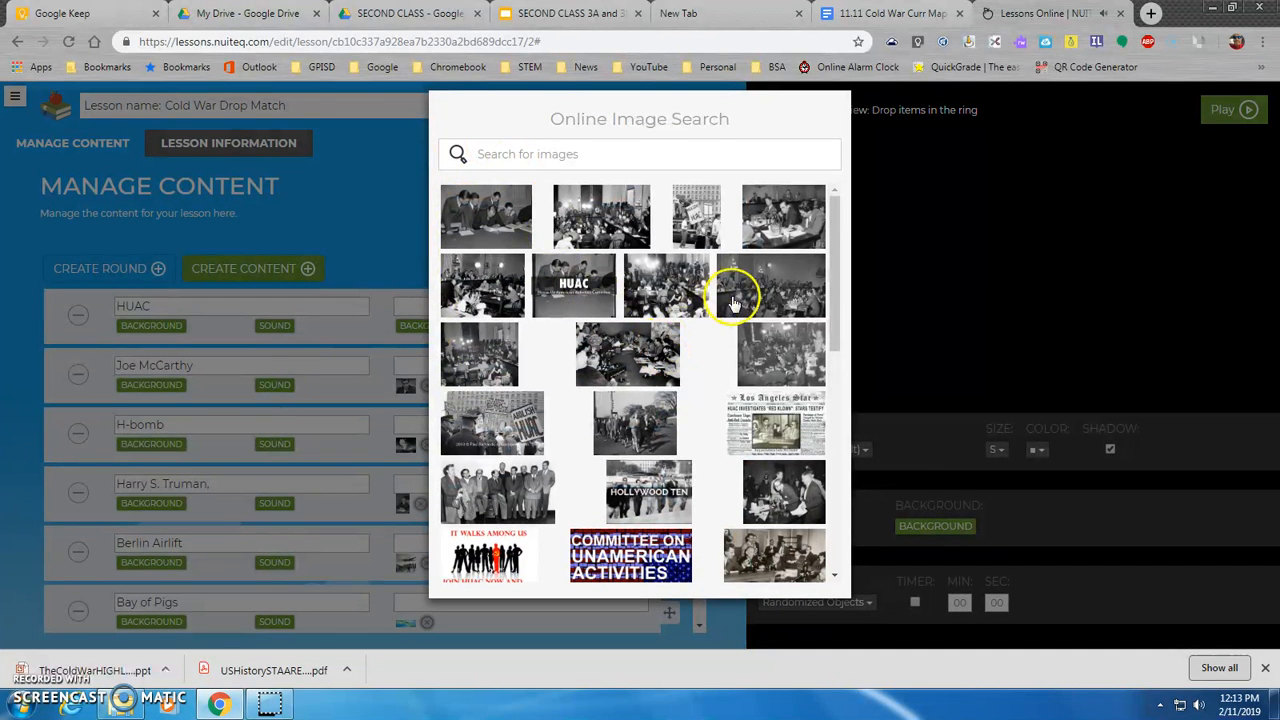
pyautogui.click(615, 355)
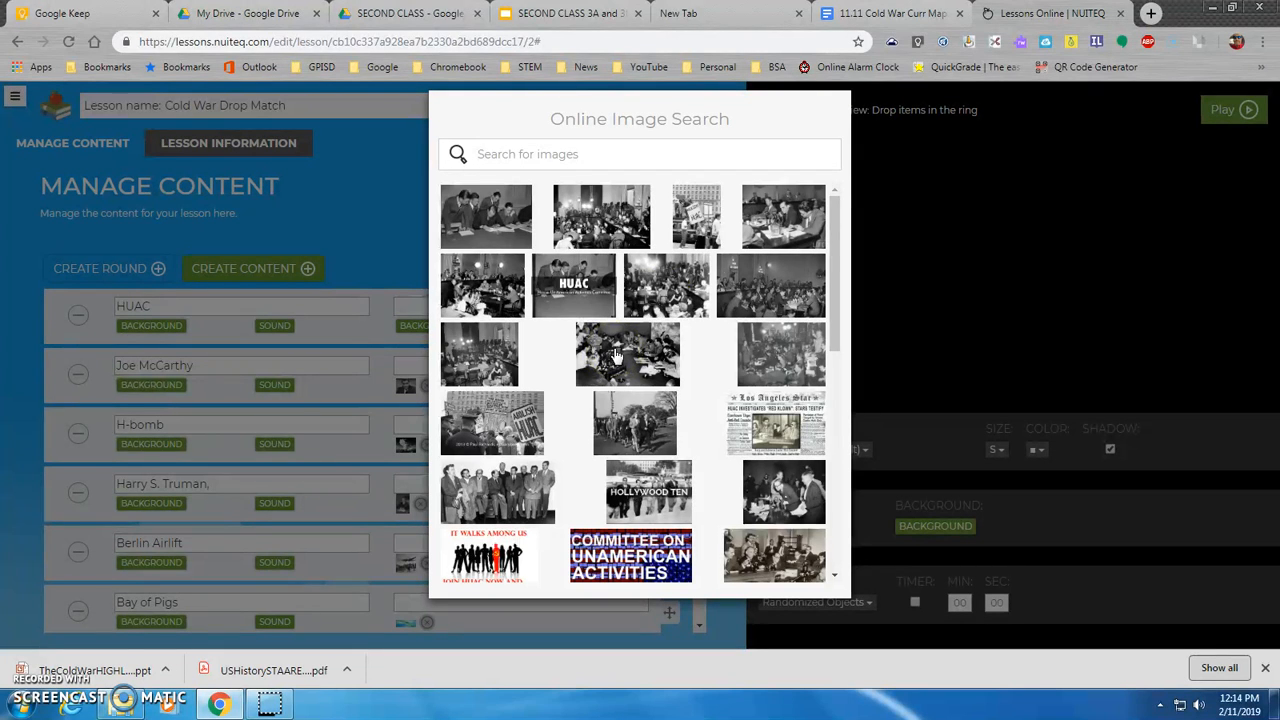
pyautogui.click(493, 285)
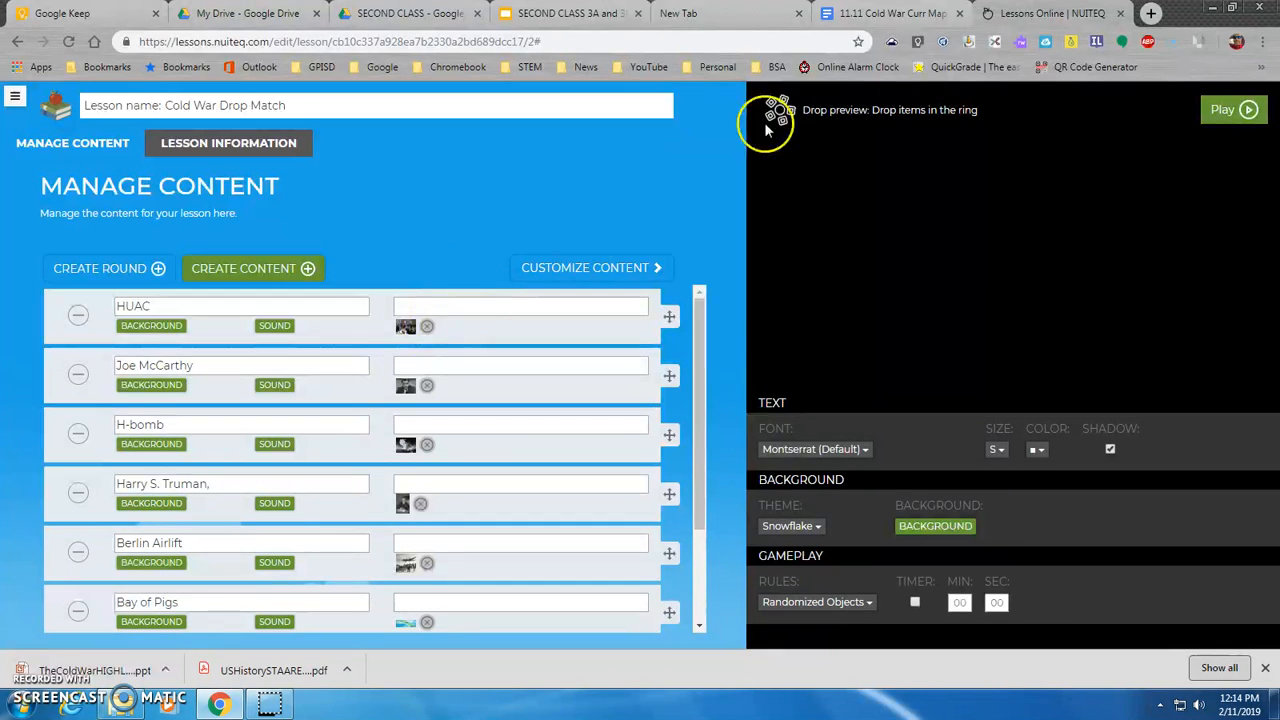
# Copy the term "Cuban Missile Crisis" from the Cold War curriculum map into the first text field of a new content row.
pyautogui.click(918, 12)
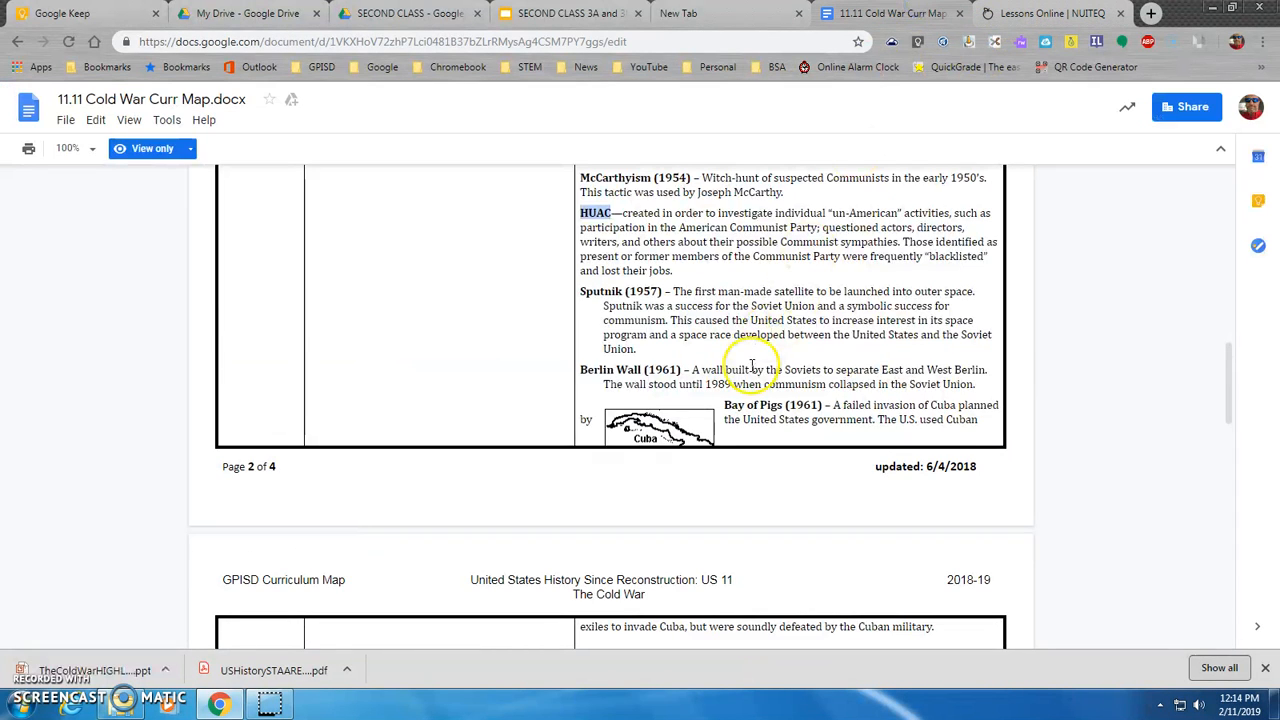
pyautogui.scroll(-3, 752, 367)
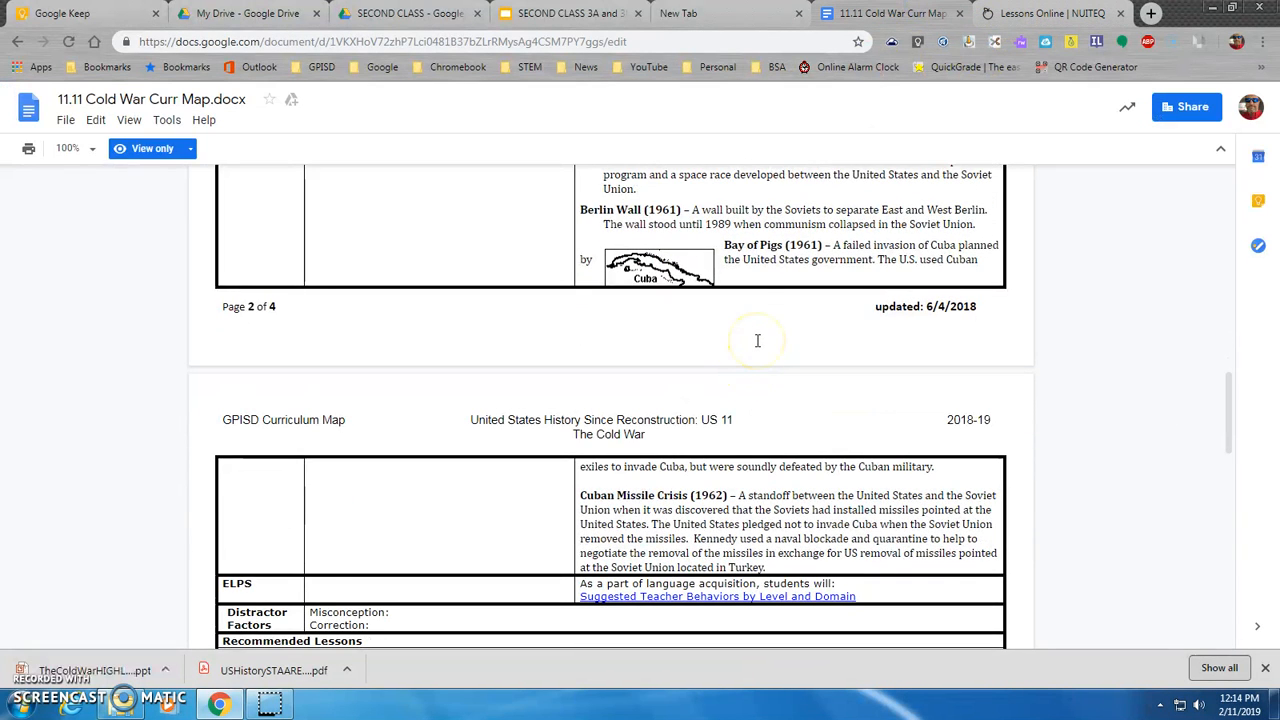
pyautogui.scroll(-2, 757, 341)
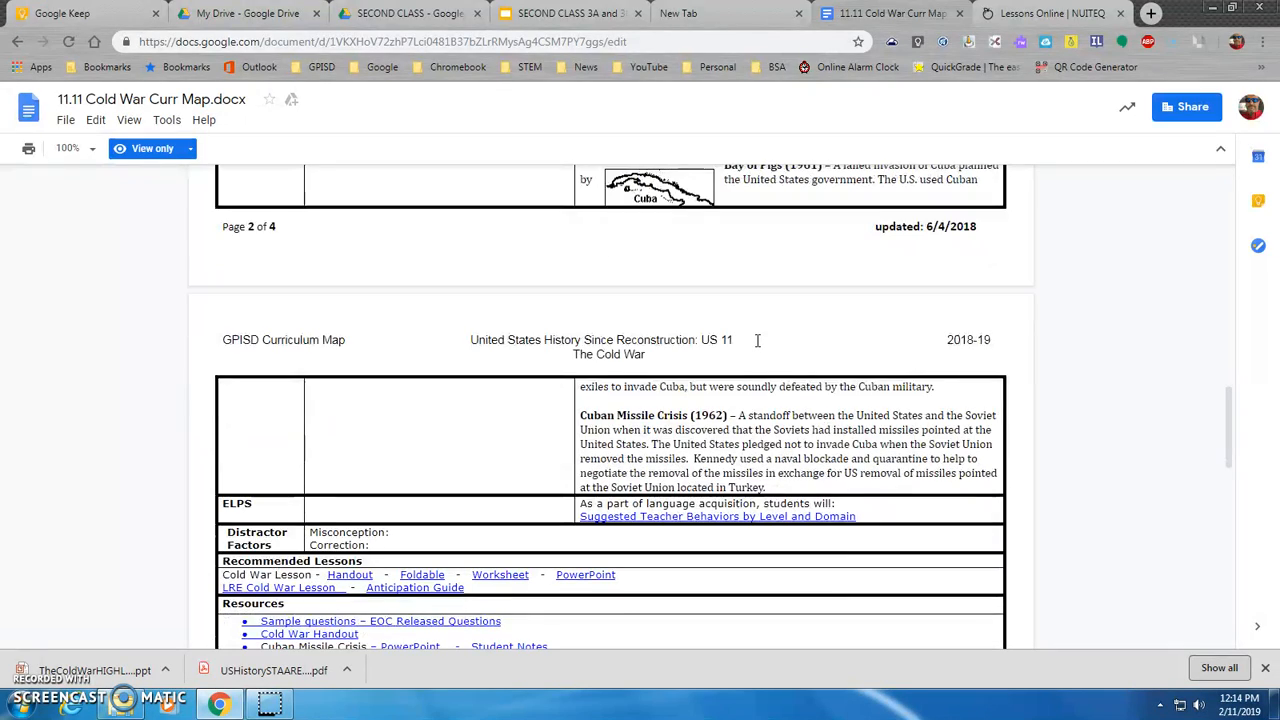
pyautogui.scroll(-3, 757, 339)
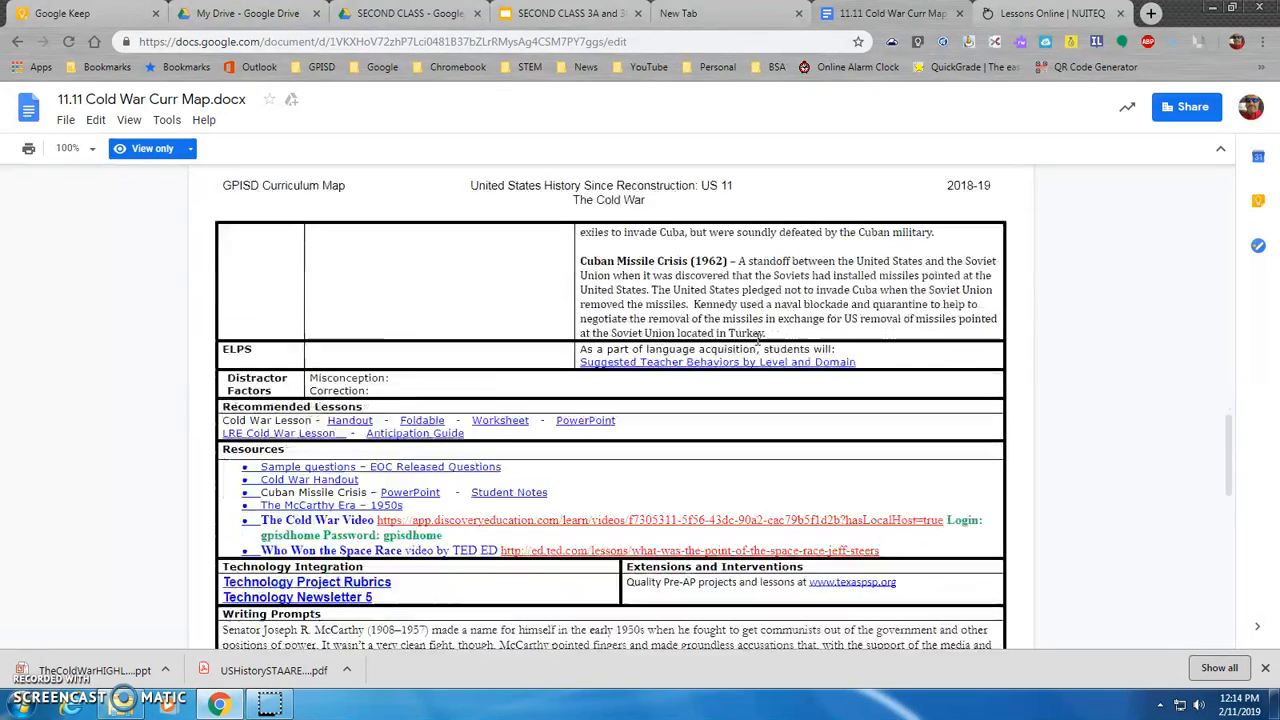
pyautogui.scroll(2, 618, 373)
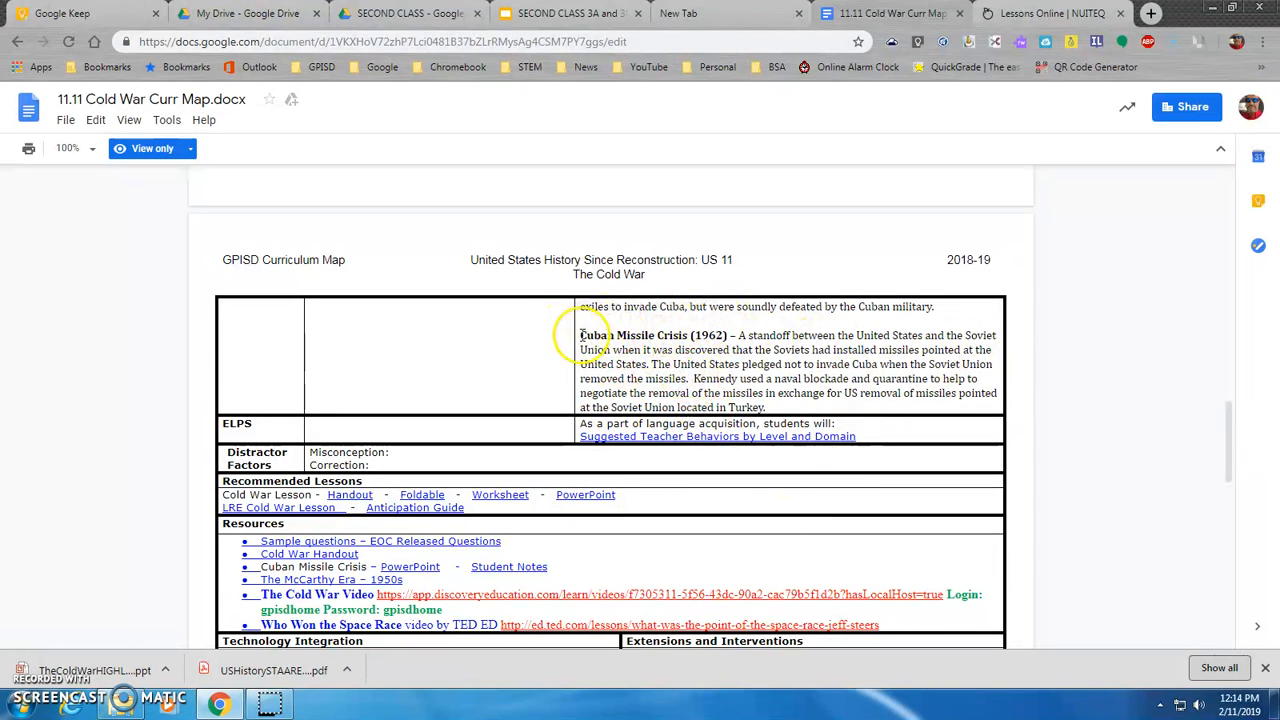
pyautogui.moveTo(580, 335); pyautogui.dragTo(689, 340)
pyautogui.hotkey('ctrl', 'c')
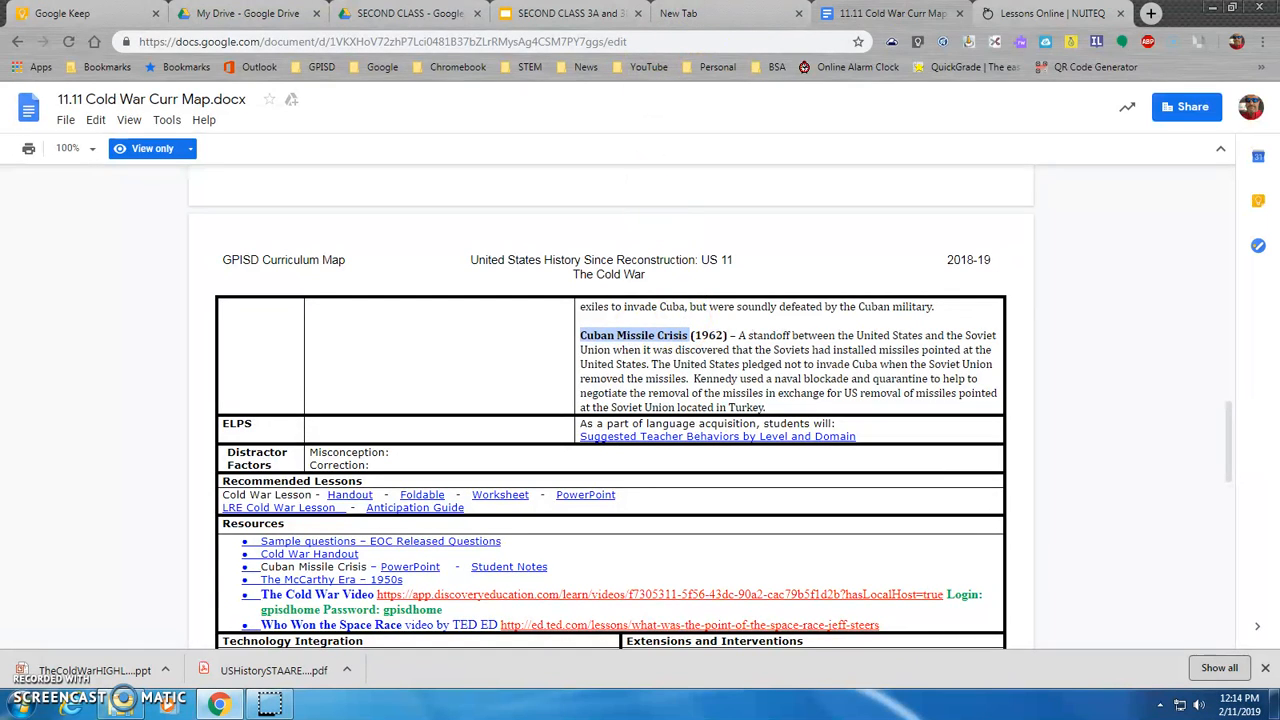
pyautogui.click(1050, 14)
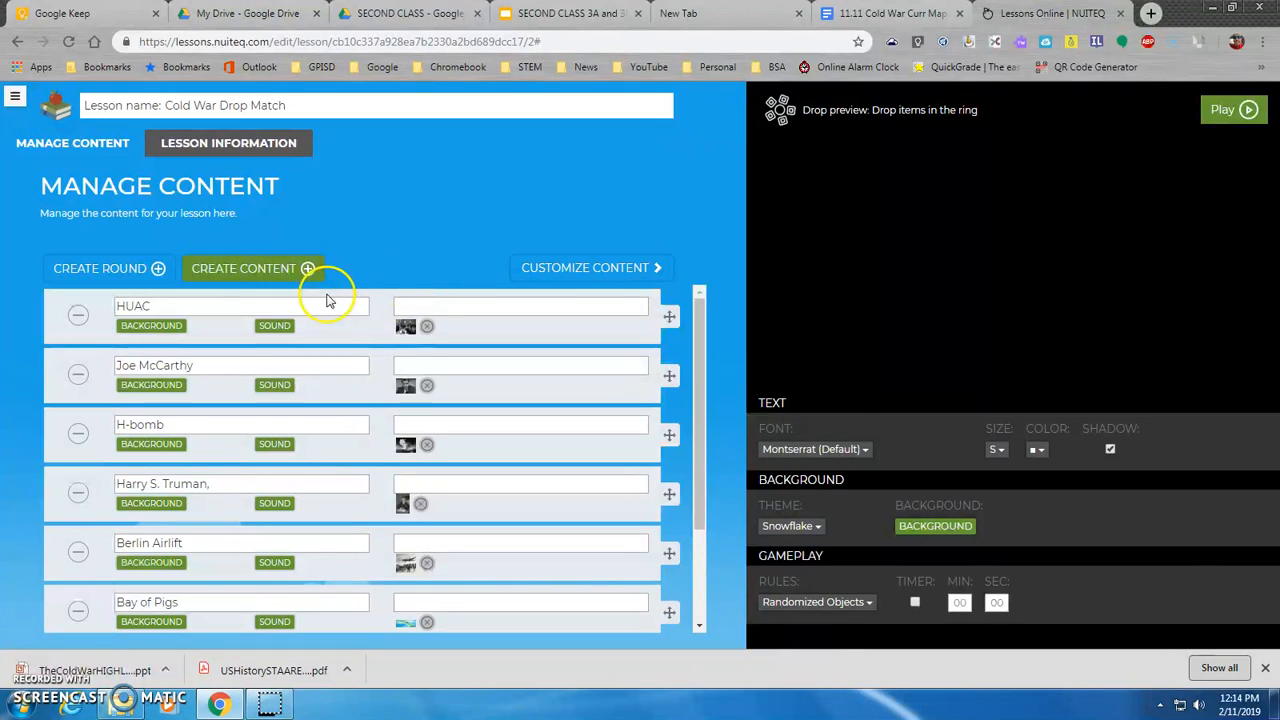
pyautogui.click(256, 269)
pyautogui.hotkey('ctrl', 'v')
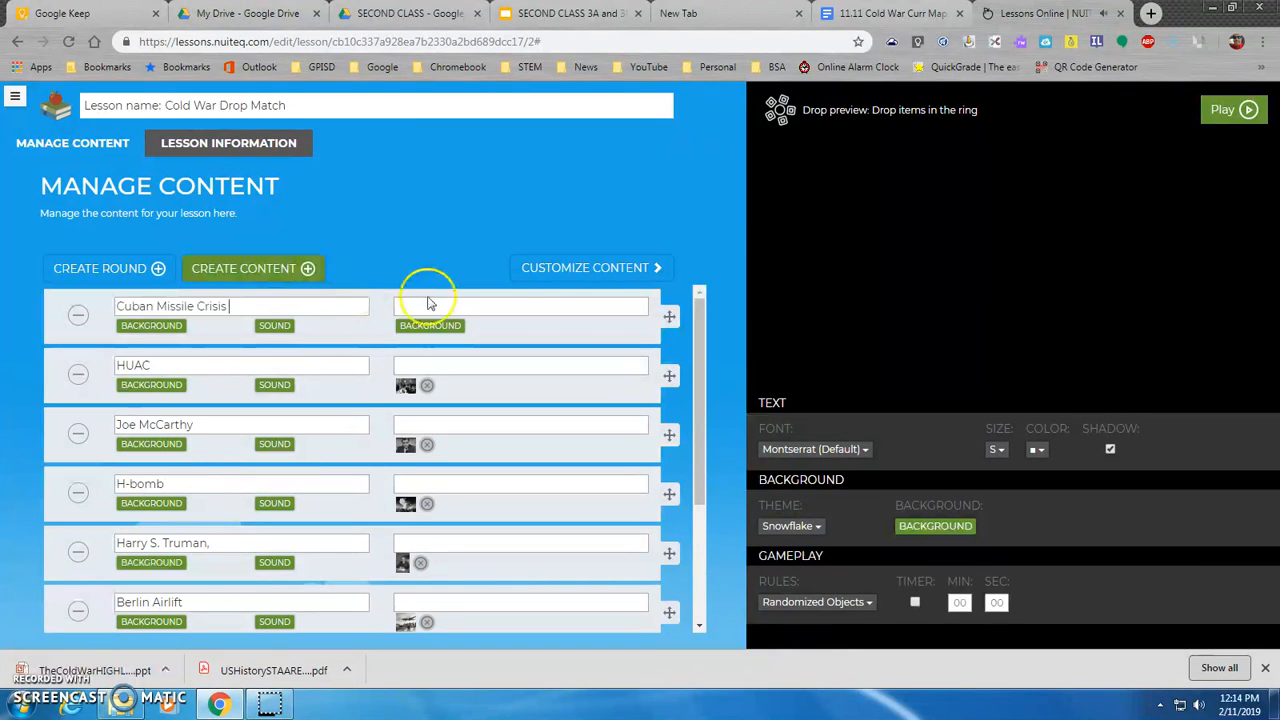
# Search online images for "Cuban Missile Crisis" and set the first aerial photo as the background of that row's matching item.
pyautogui.click(451, 330)
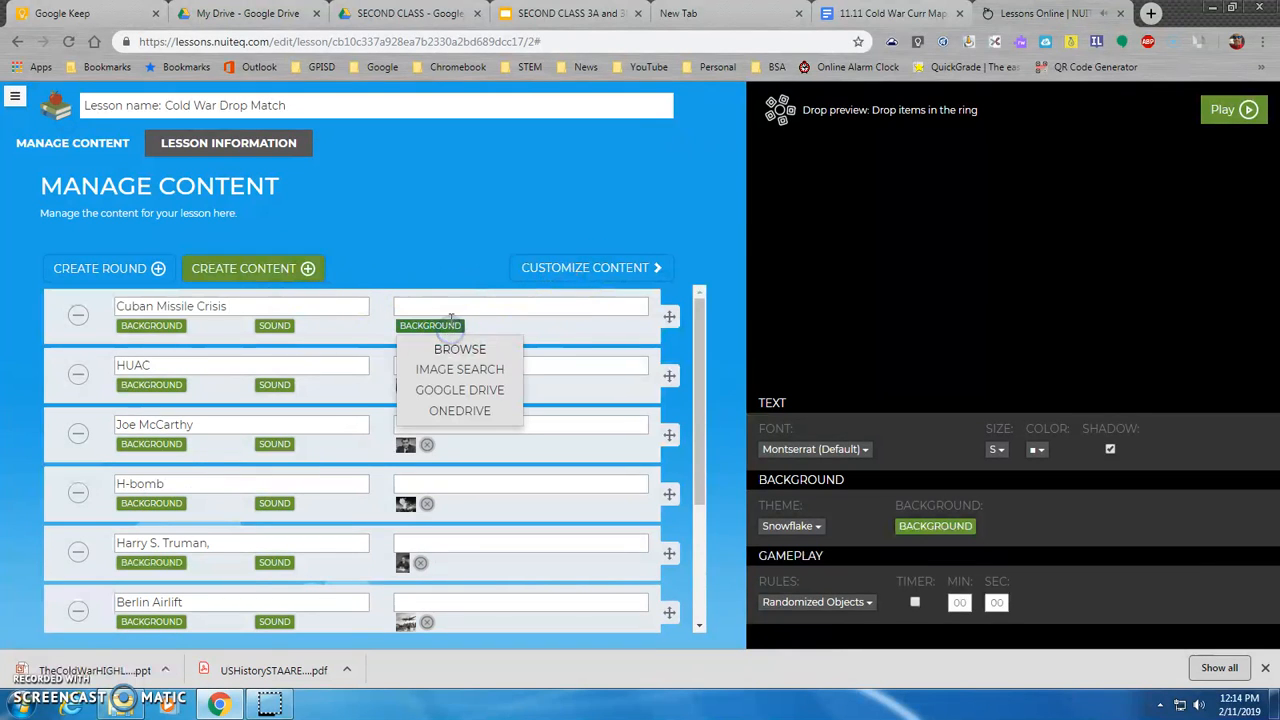
pyautogui.click(455, 366)
pyautogui.click(521, 157)
pyautogui.hotkey('ctrl', 'v')
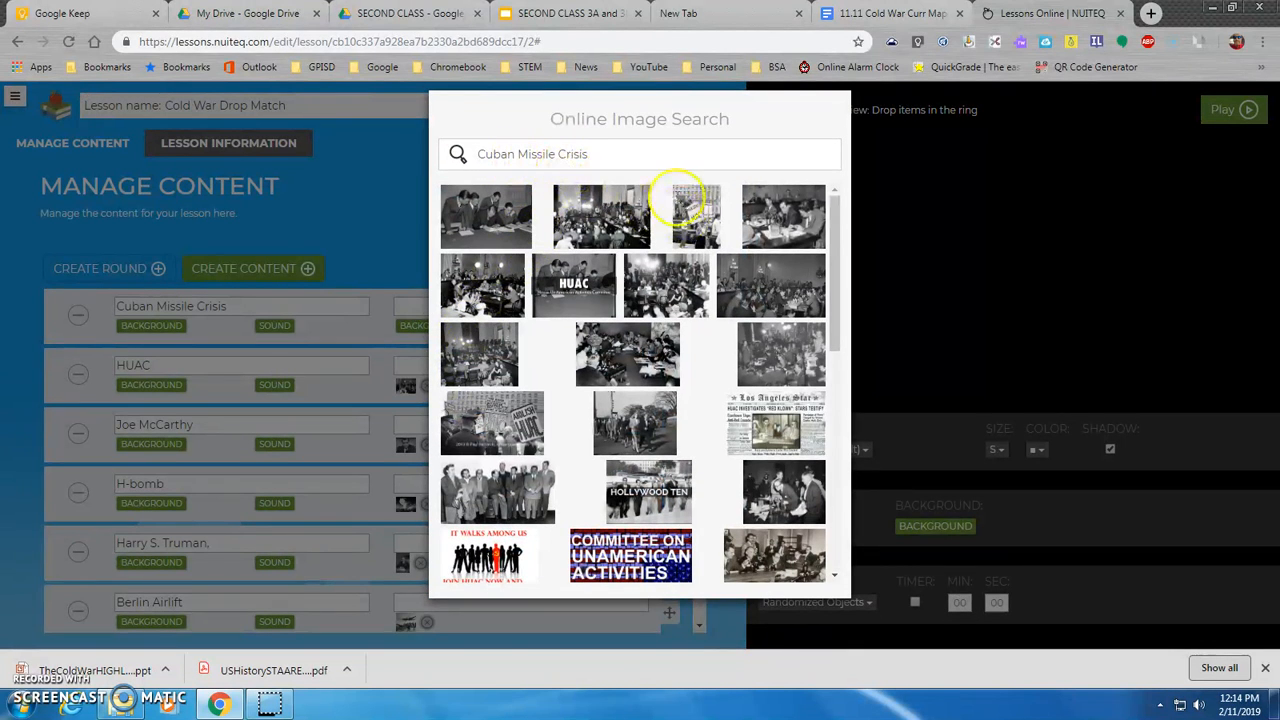
pyautogui.press('Return')
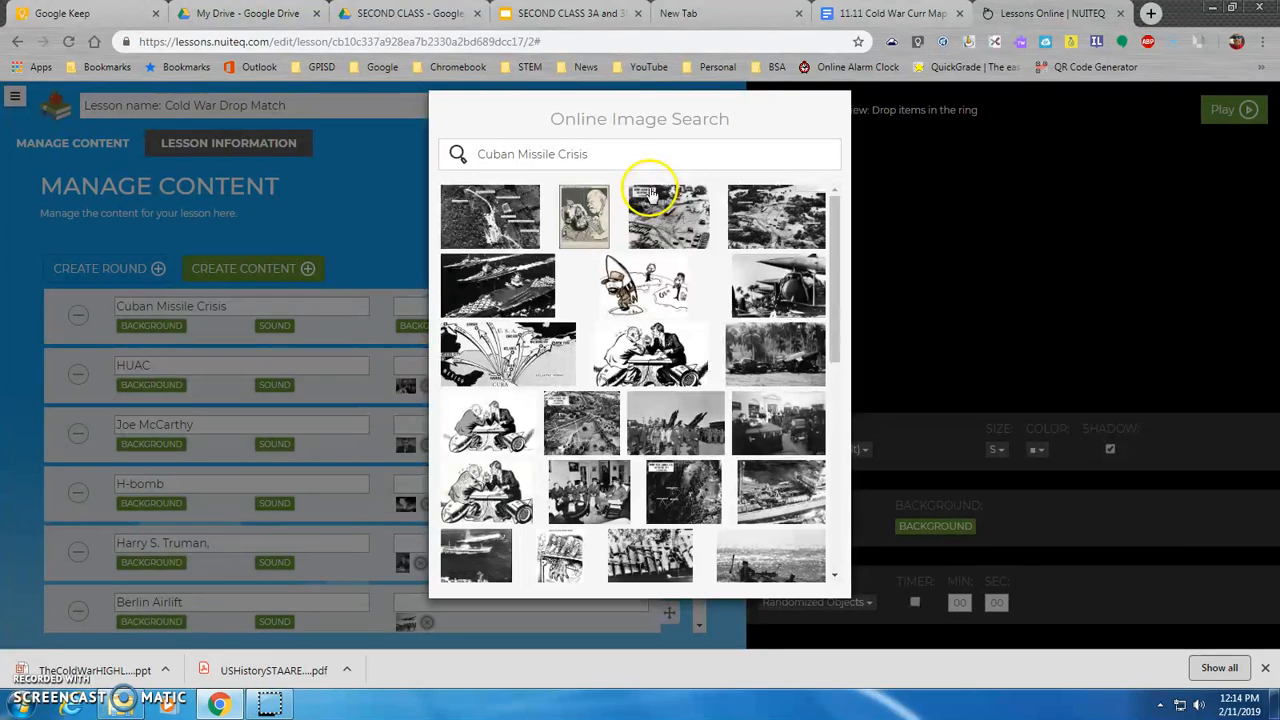
pyautogui.click(489, 214)
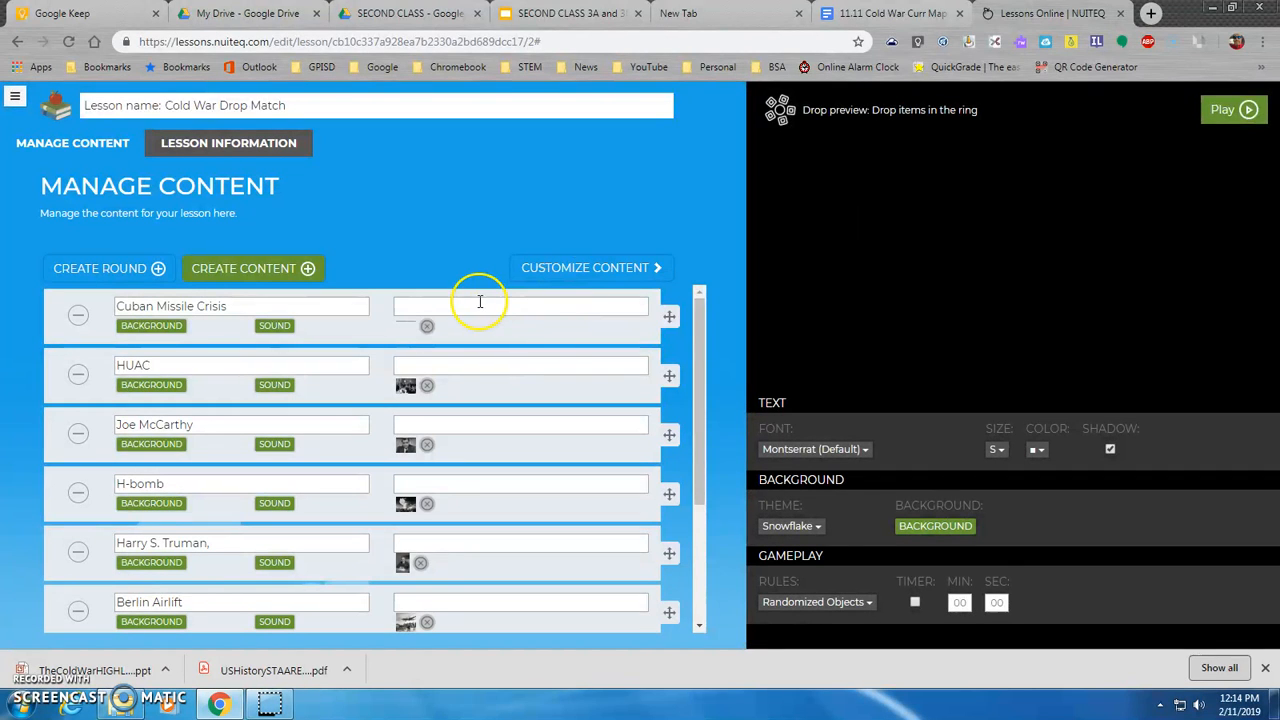
# Add a "John F. Kennedy" content row and set the third photo from an online image search for that name as its matching background.
pyautogui.click(232, 270)
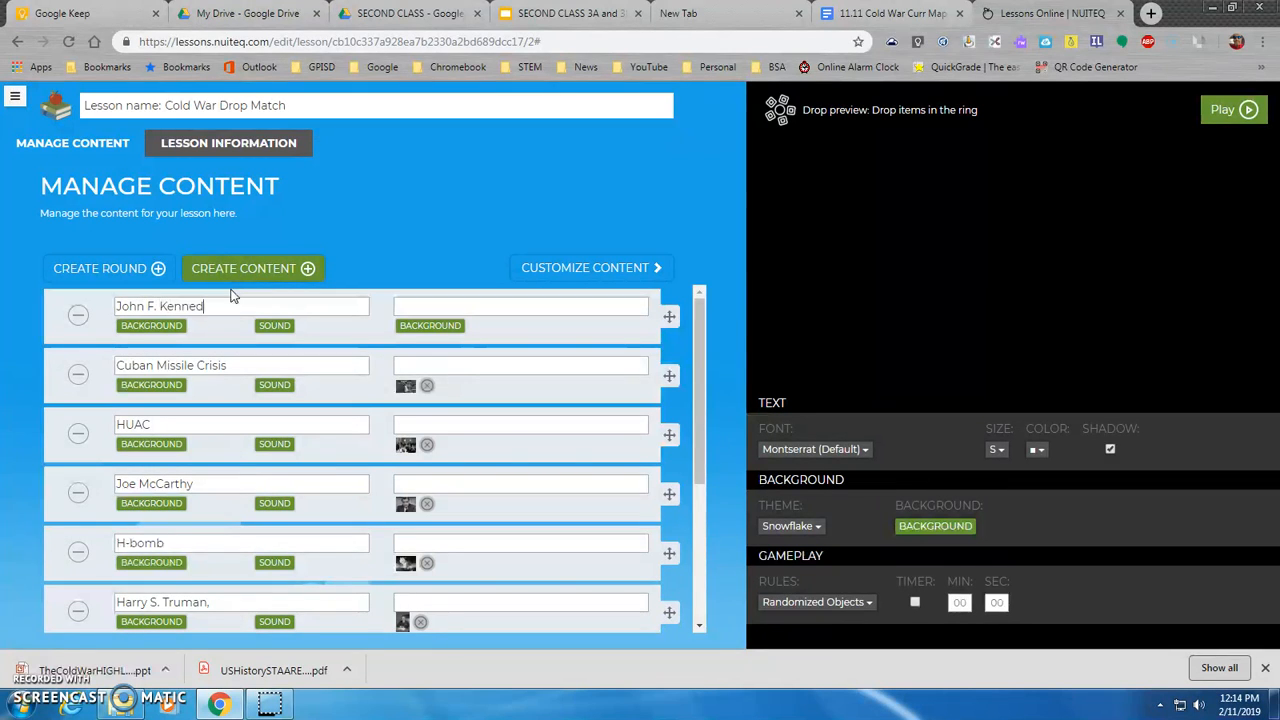
pyautogui.moveTo(212, 306); pyautogui.dragTo(60, 313)
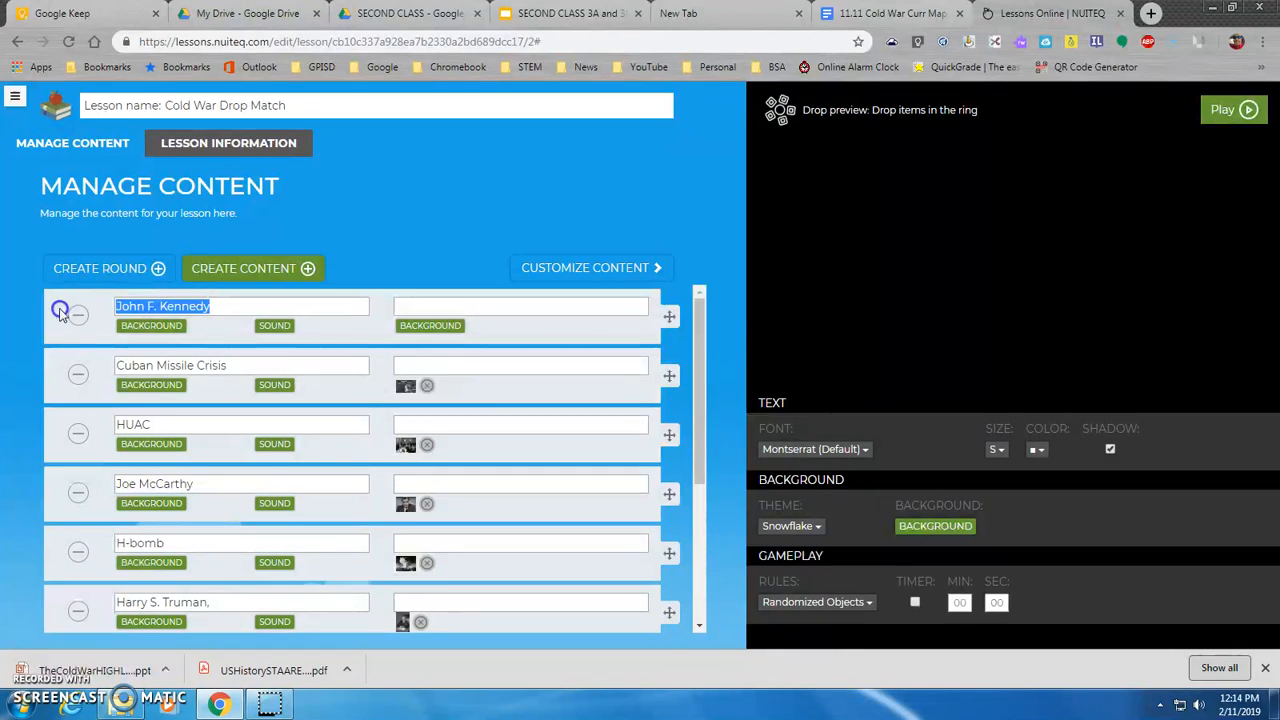
pyautogui.click(457, 303)
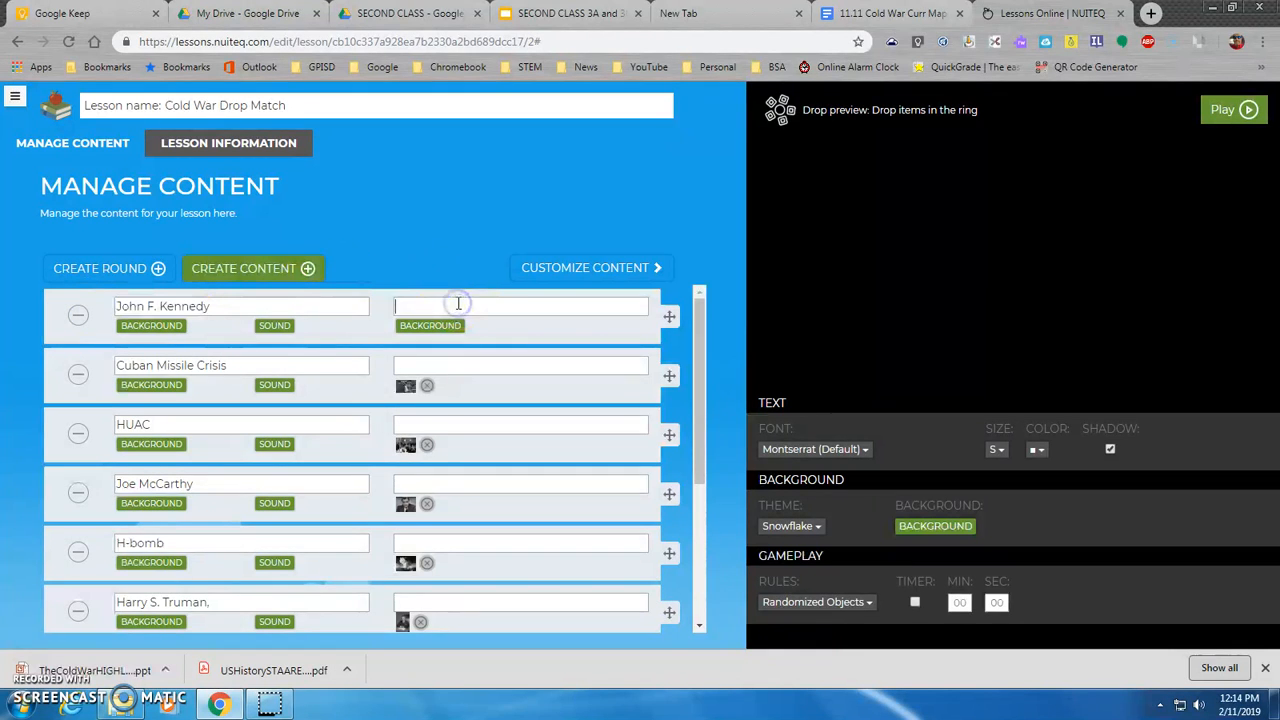
pyautogui.click(445, 325)
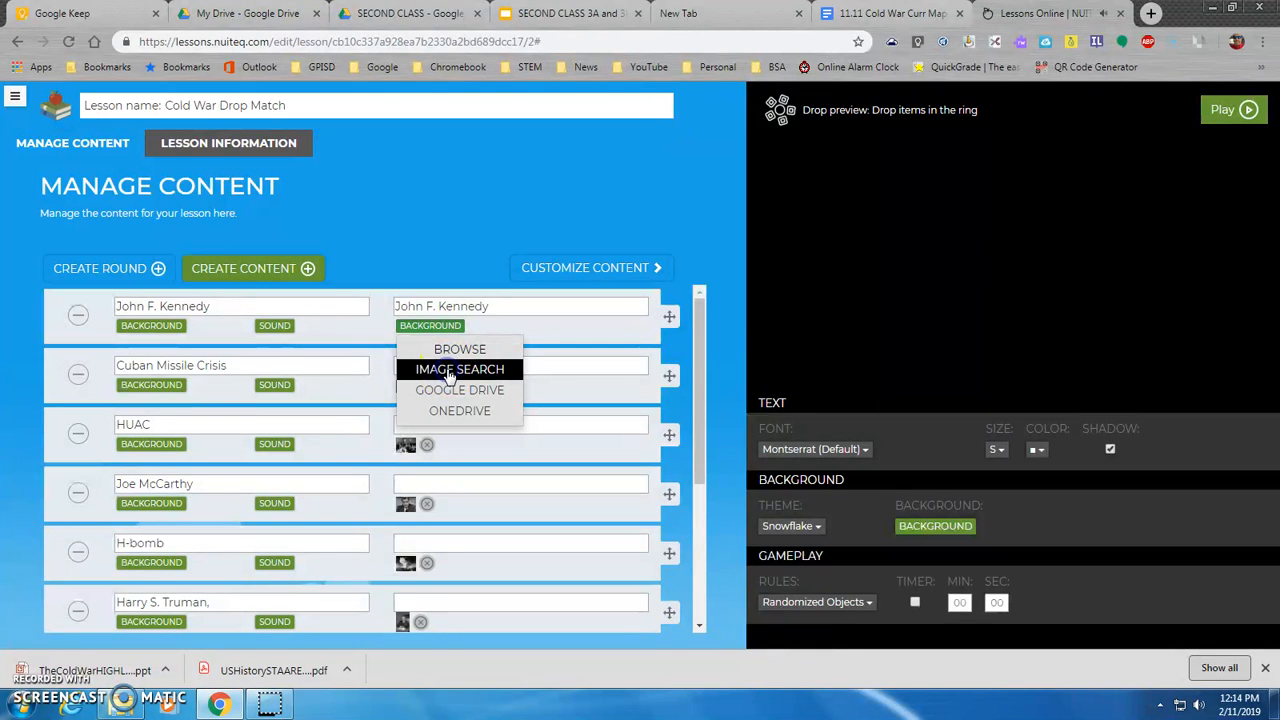
pyautogui.click(450, 370)
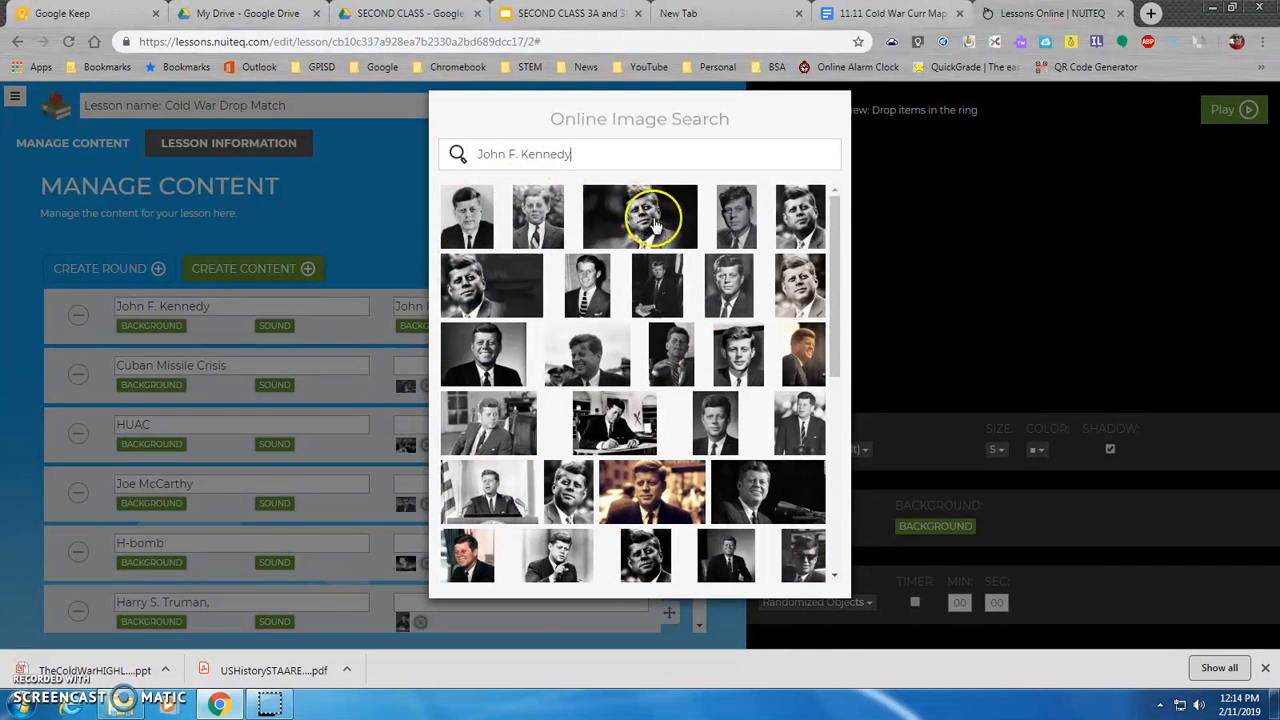
pyautogui.click(652, 222)
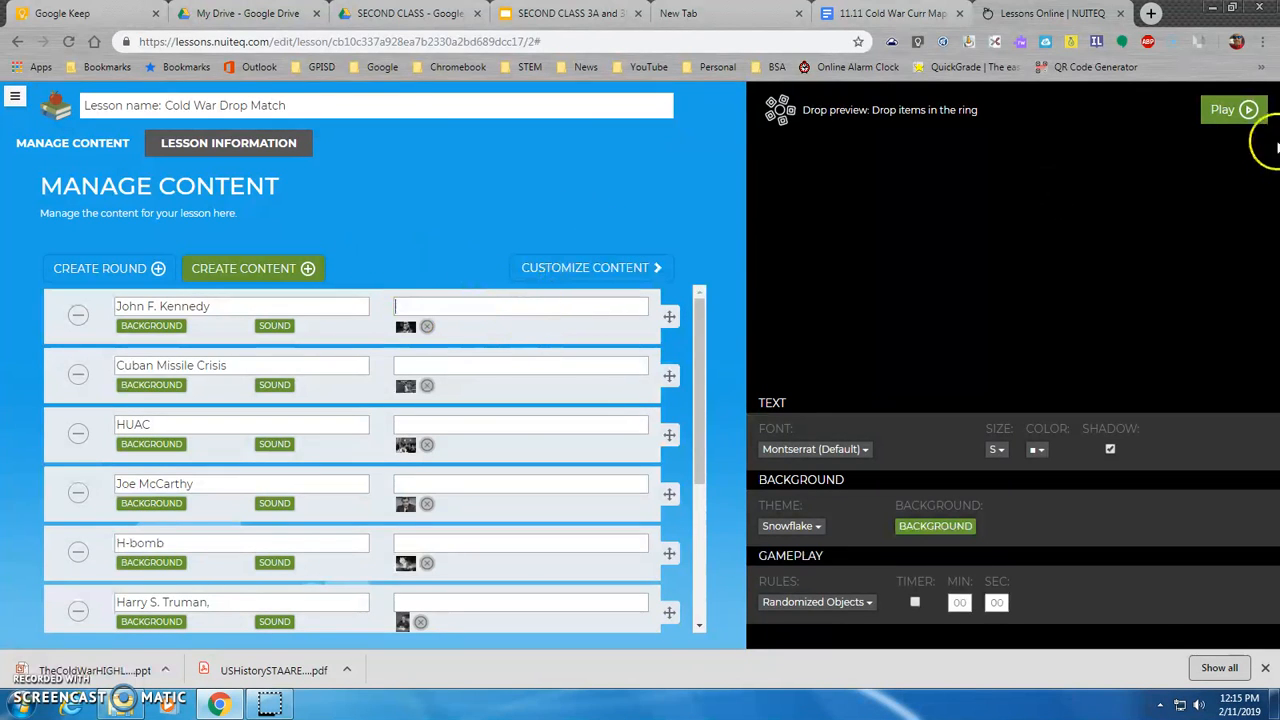
# Play the lesson to check how the terms and images look in the Drop activity, and return to editing it.
pyautogui.click(1234, 110)
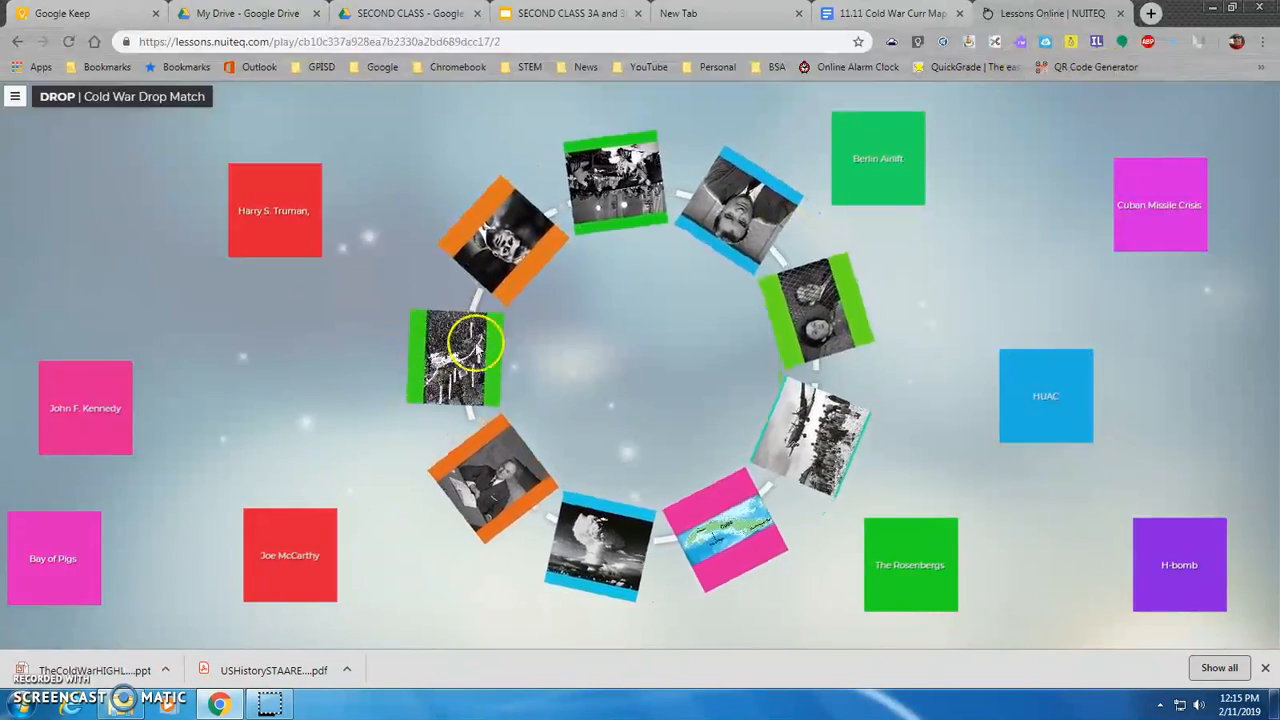
pyautogui.click(17, 100)
pyautogui.click(49, 193)
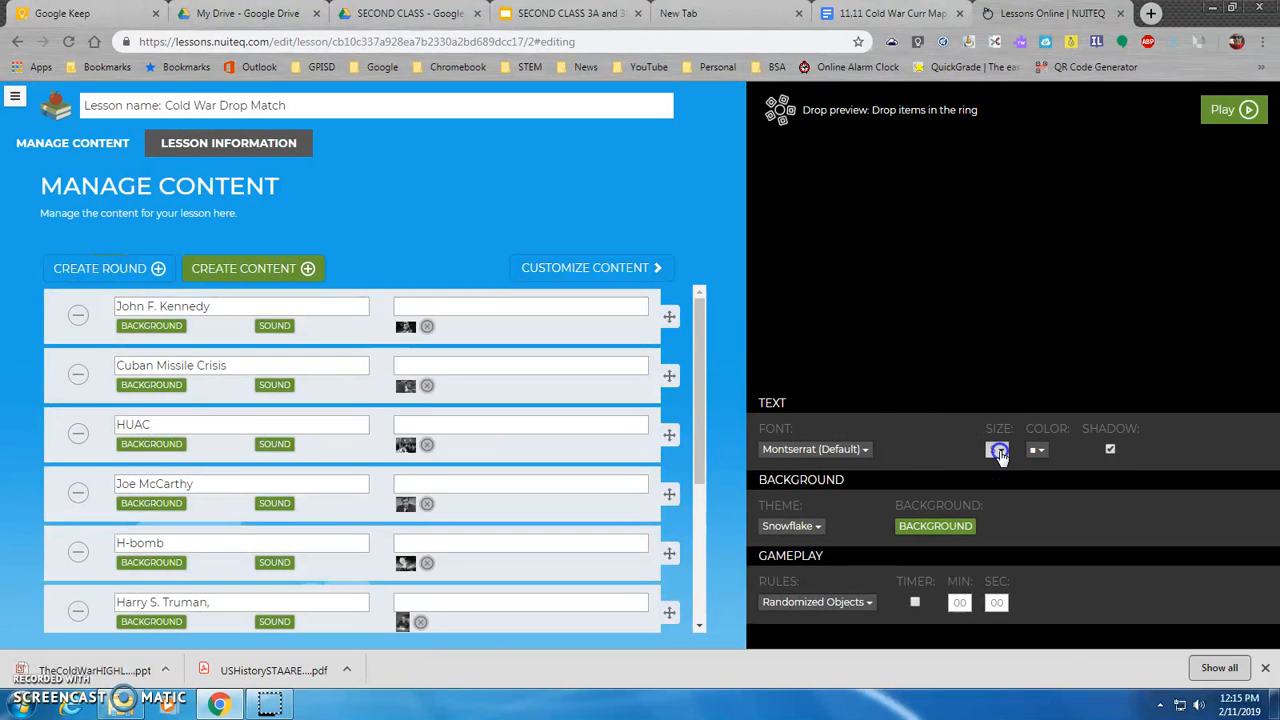
# Set the lesson's text size to M and look through the content rows.
pyautogui.click(999, 452)
pyautogui.click(996, 497)
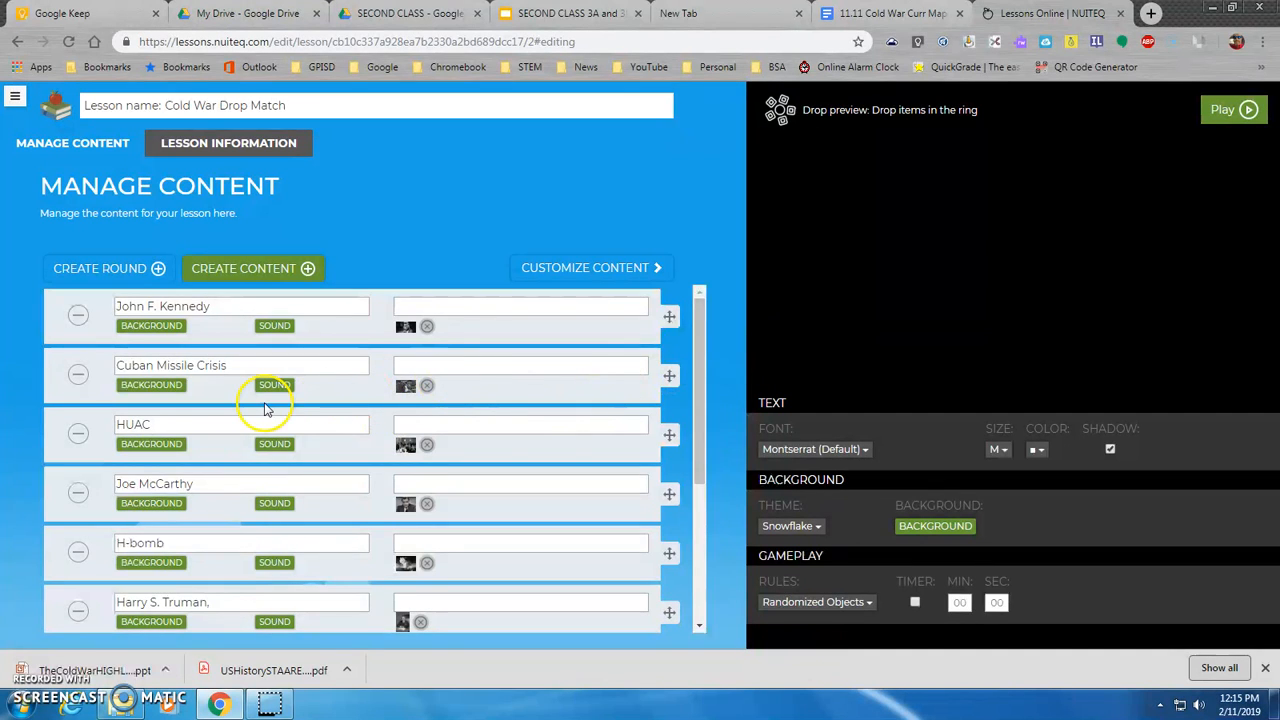
pyautogui.scroll(-3, 265, 408)
pyautogui.scroll(3, 265, 408)
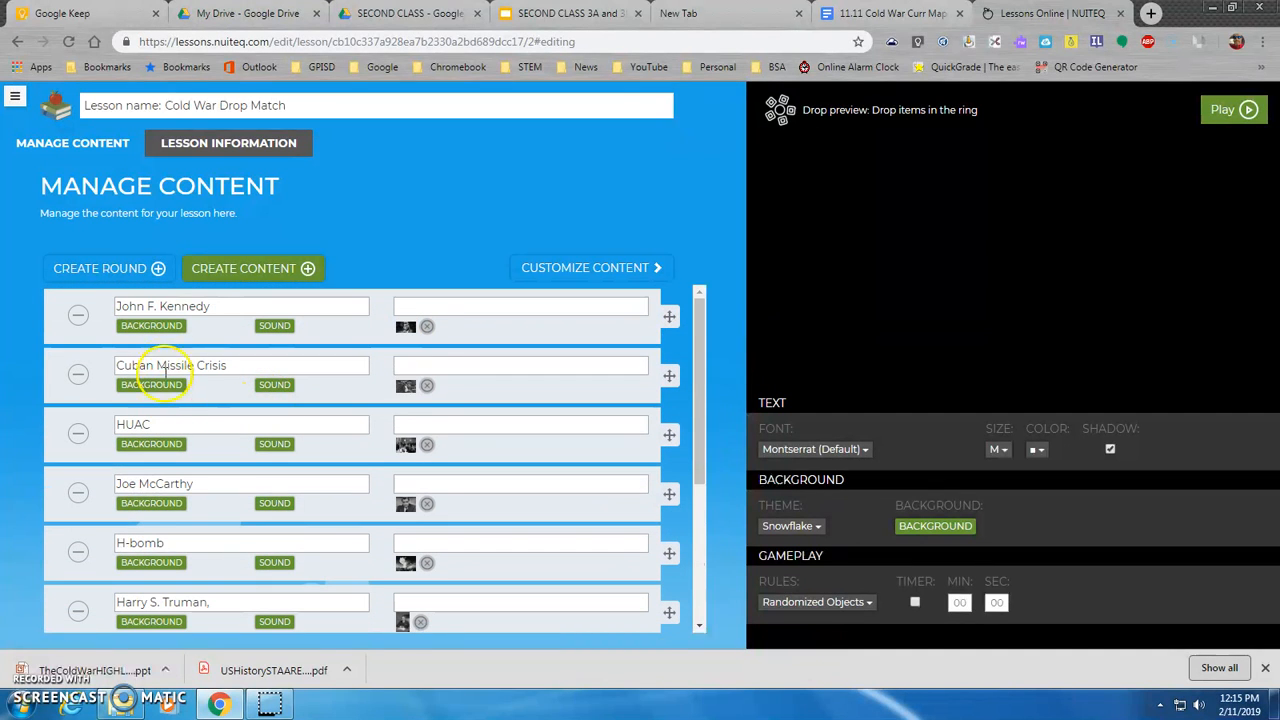
# Replace the Cuban Missile Crisis row's matching image with the third photo from an online image search for "Cuban Missile Crisis".
pyautogui.click(436, 386)
pyautogui.click(435, 368)
pyautogui.click(445, 388)
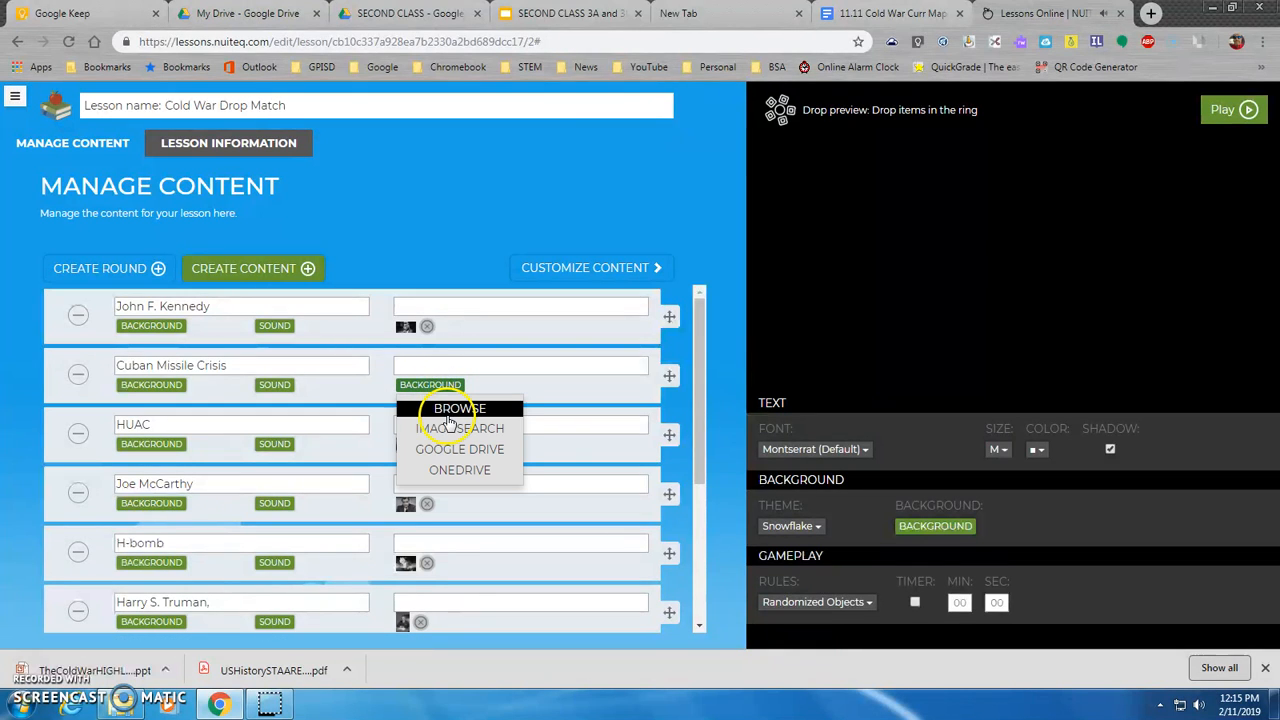
pyautogui.click(449, 430)
pyautogui.click(585, 147)
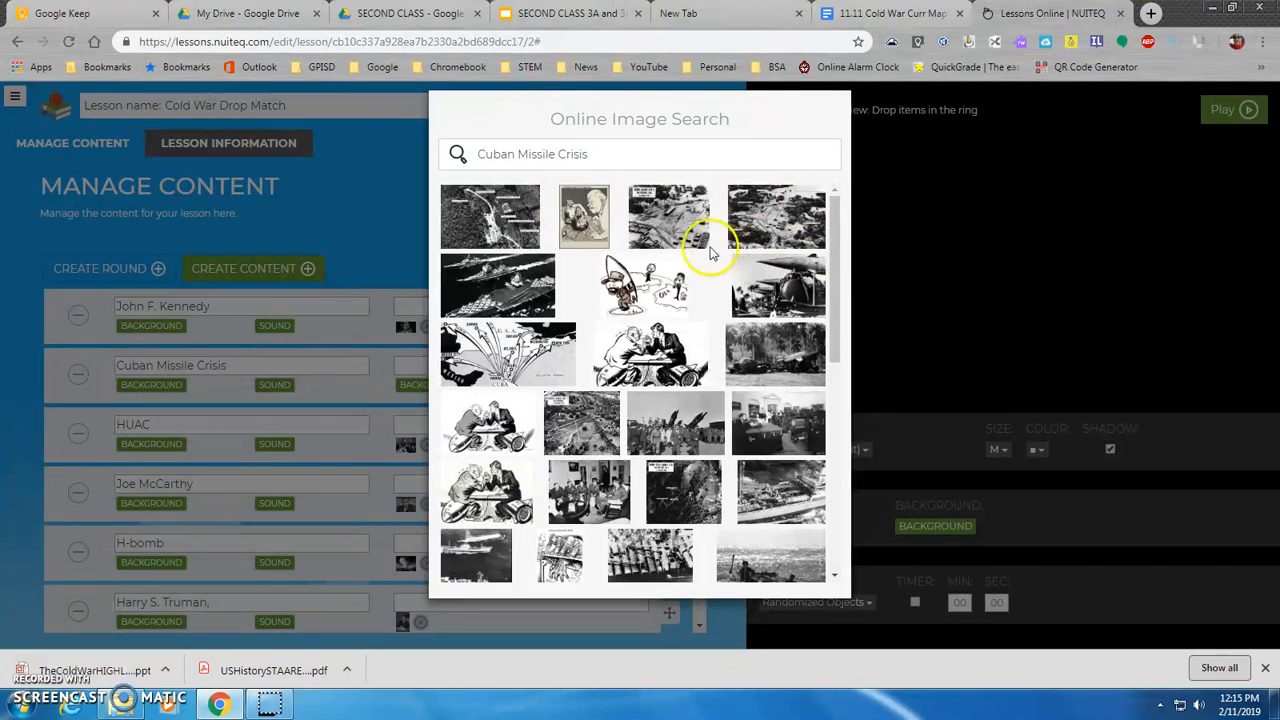
pyautogui.click(677, 229)
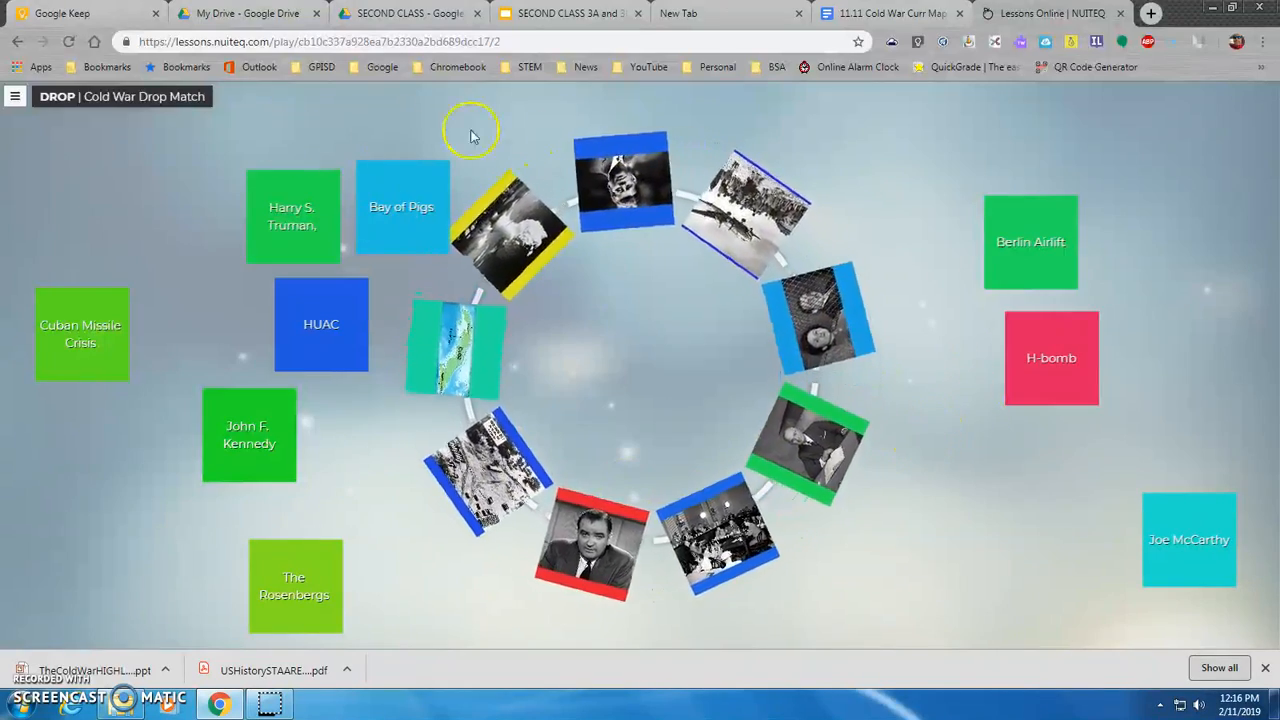
# Play the lesson and match the Bay of Pigs, Berlin Airlift, H-bomb and Joe McCarthy tiles to their images in the ring.
pyautogui.moveTo(395, 208); pyautogui.dragTo(462, 452)
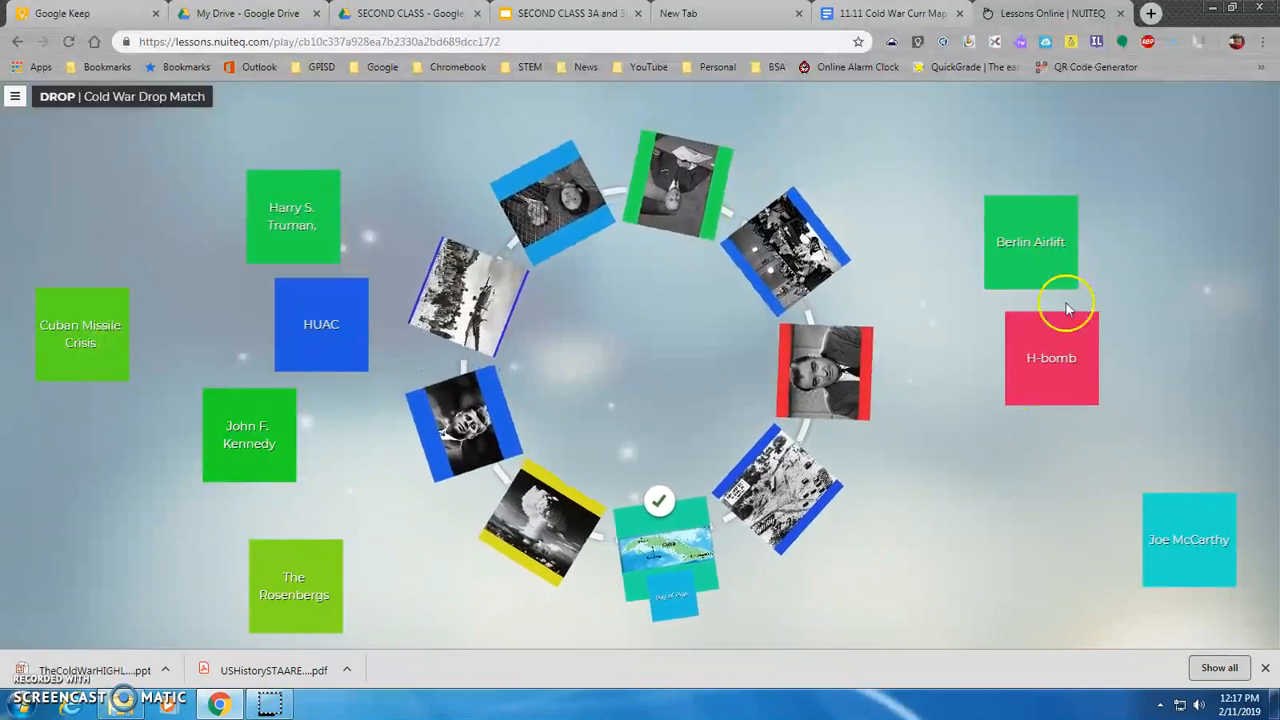
pyautogui.moveTo(1031, 246); pyautogui.dragTo(903, 462)
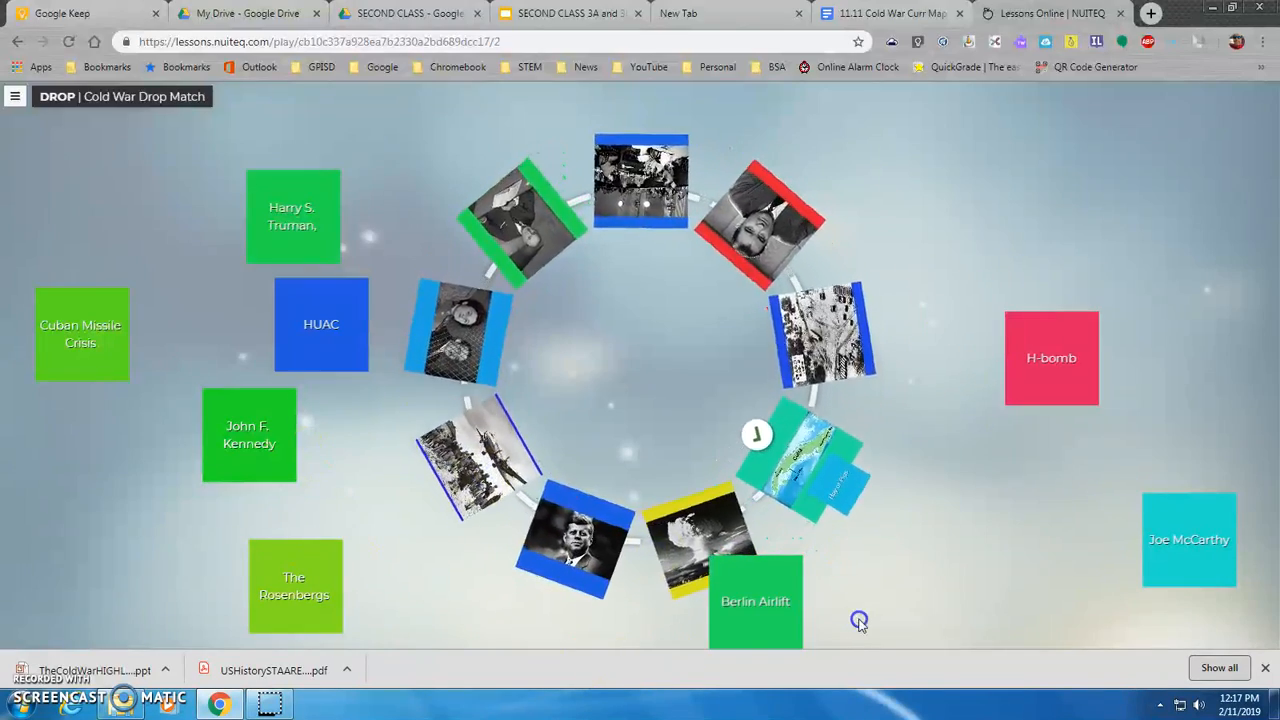
pyautogui.moveTo(780, 618); pyautogui.dragTo(492, 500)
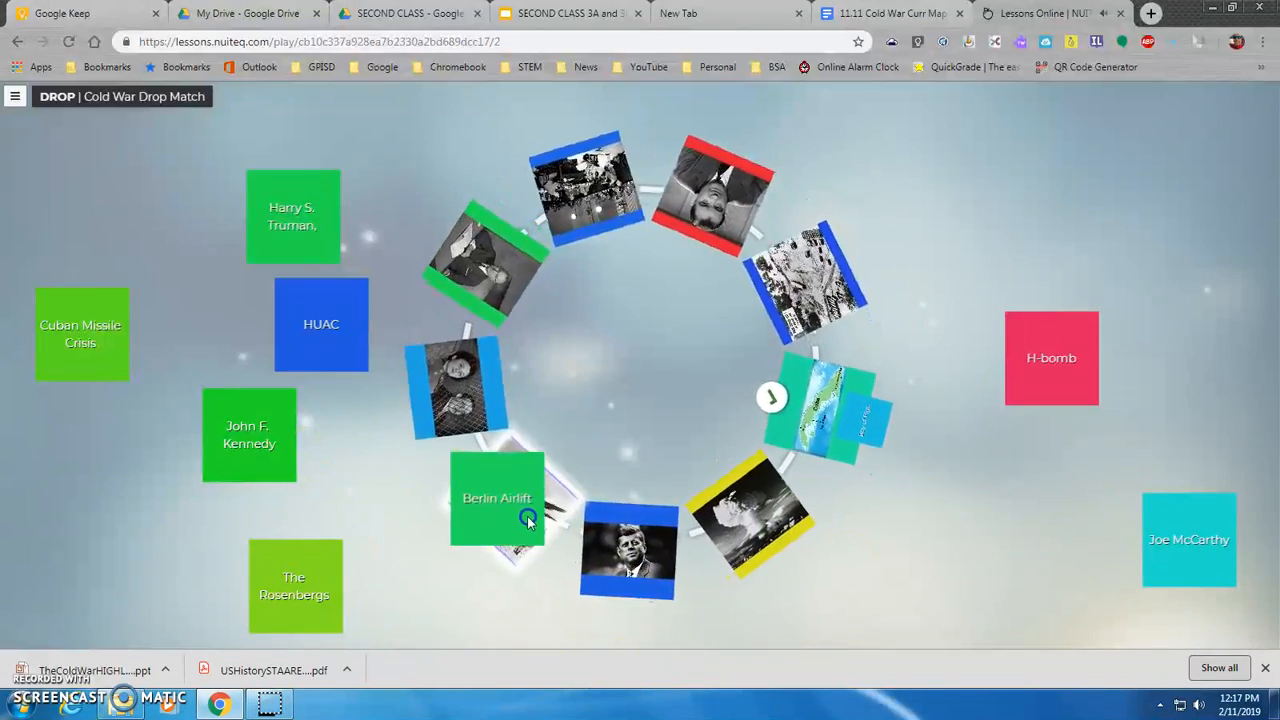
pyautogui.moveTo(1048, 366); pyautogui.dragTo(848, 462)
pyautogui.moveTo(1184, 556); pyautogui.dragTo(488, 218)
# Match the remaining Harry S. Truman, HUAC, John F. Kennedy, Cuban Missile Crisis and The Rosenbergs tiles to their ring images.
pyautogui.moveTo(280, 220); pyautogui.dragTo(566, 544)
pyautogui.moveTo(298, 310); pyautogui.dragTo(532, 512)
pyautogui.moveTo(255, 438); pyautogui.dragTo(783, 274)
pyautogui.moveTo(128, 348); pyautogui.dragTo(408, 405)
pyautogui.moveTo(307, 593); pyautogui.dragTo(790, 505)
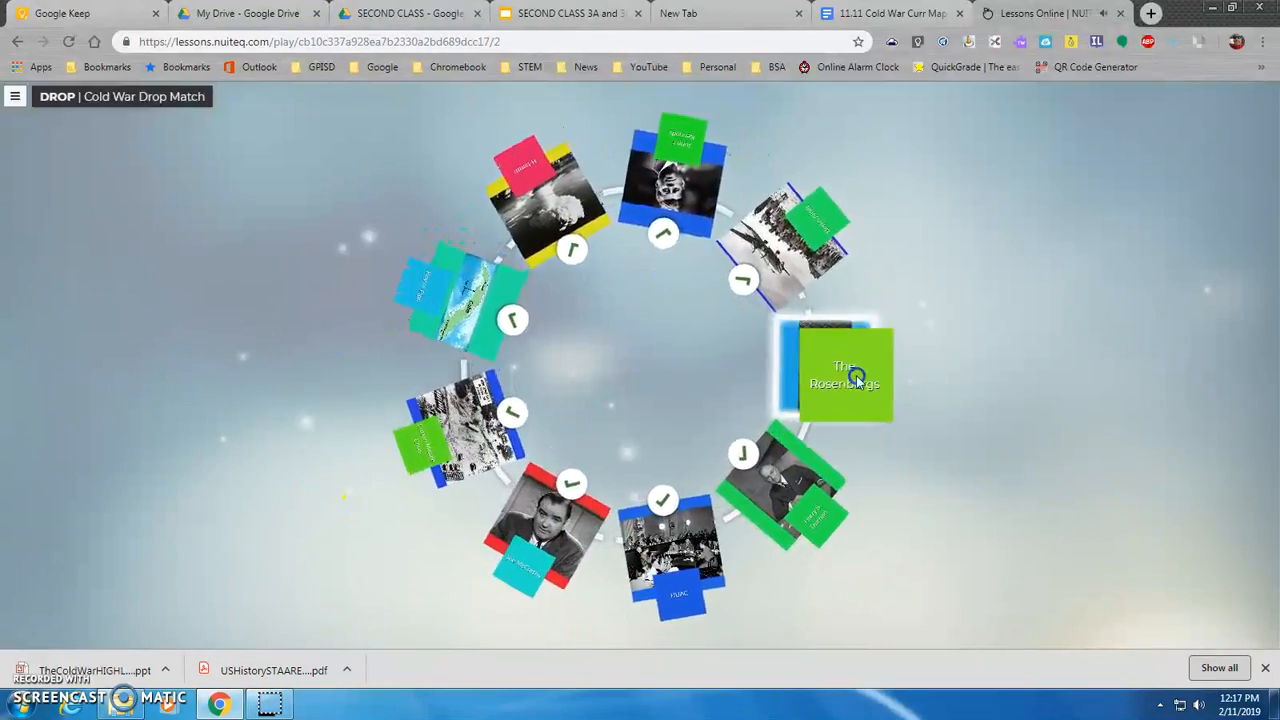
pyautogui.moveTo(857, 380); pyautogui.dragTo(858, 381)
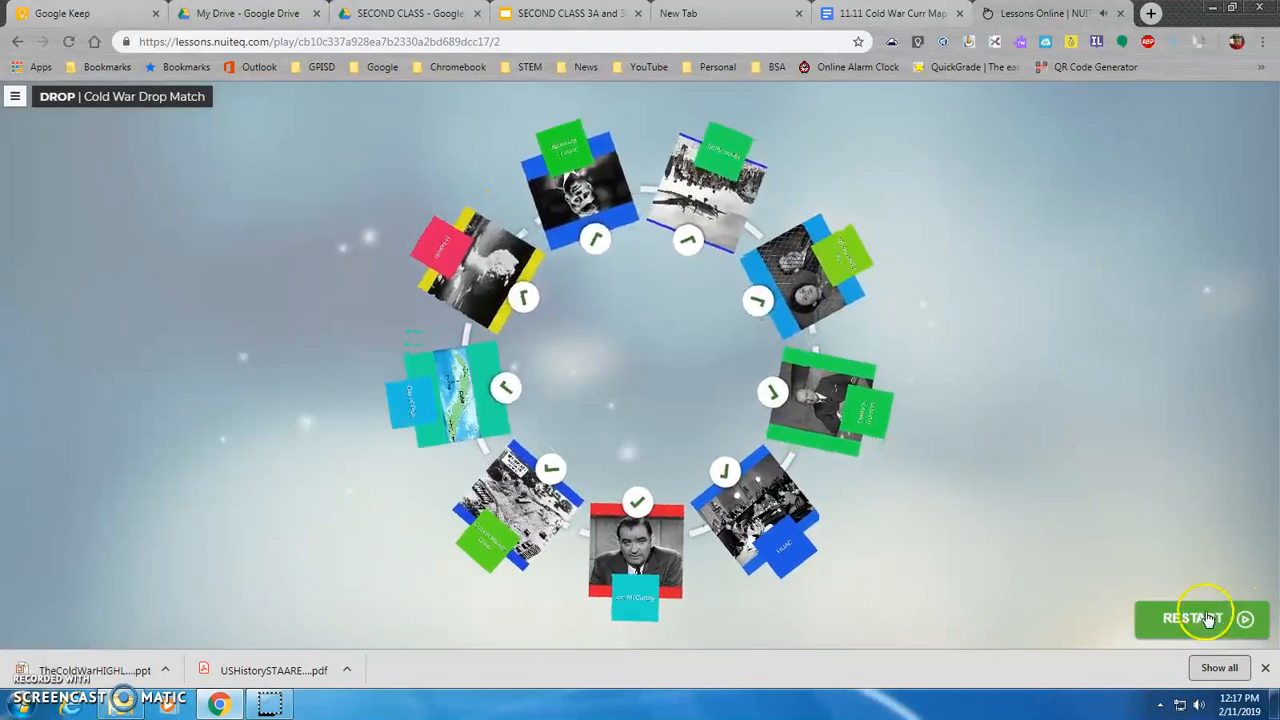
# Restart the completed Drop activity, and leave it to look over the saved lessons on the My lessons page.
pyautogui.click(1208, 619)
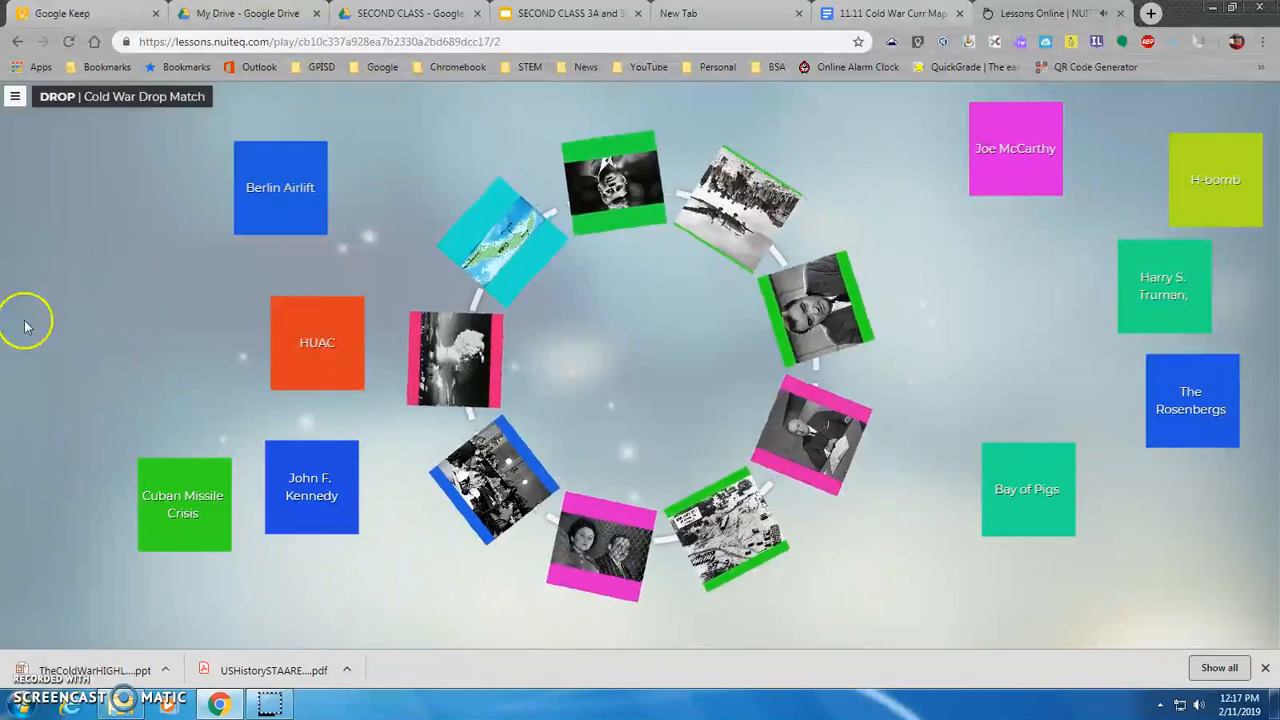
pyautogui.click(45, 96)
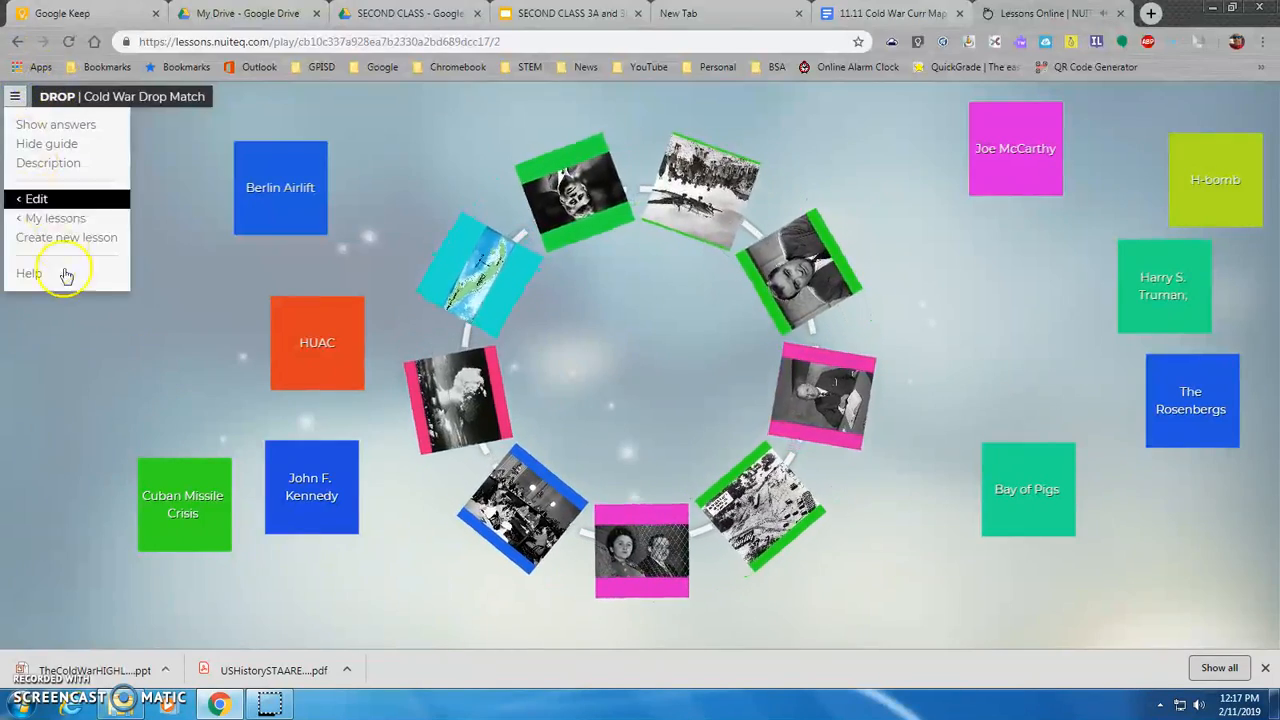
pyautogui.click(55, 218)
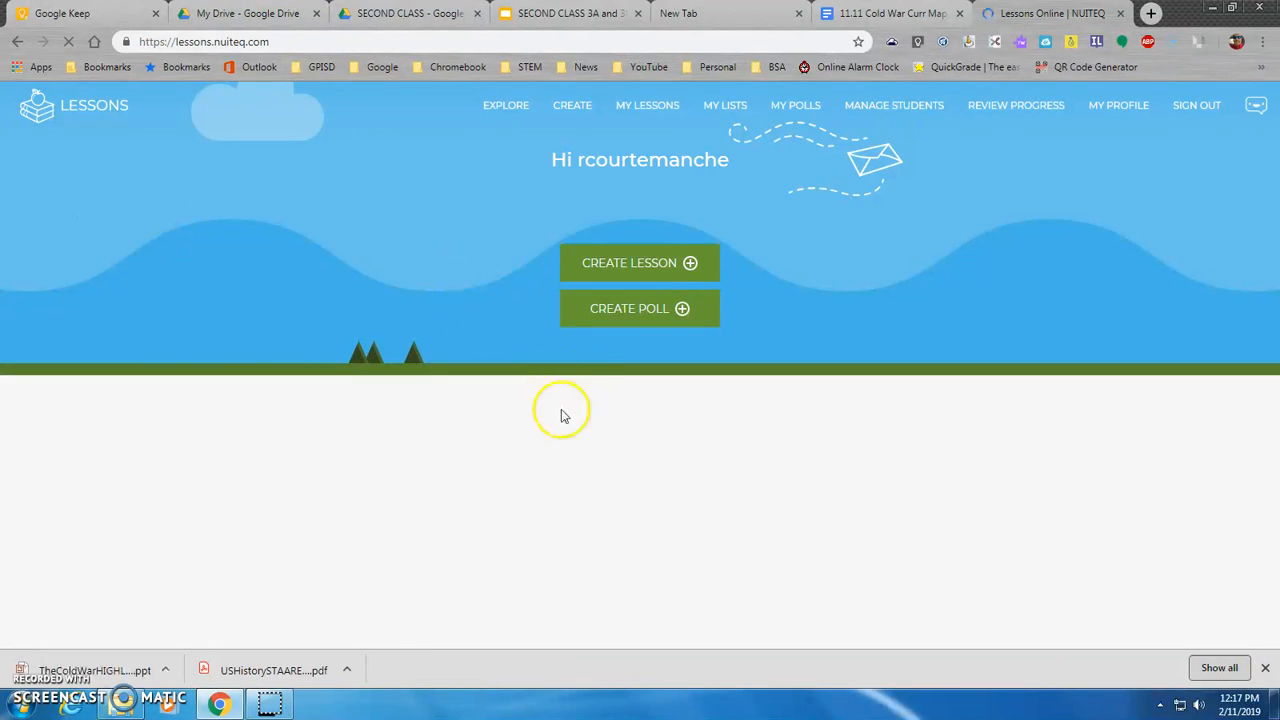
pyautogui.scroll(-1, 943, 514)
pyautogui.scroll(1, 888, 444)
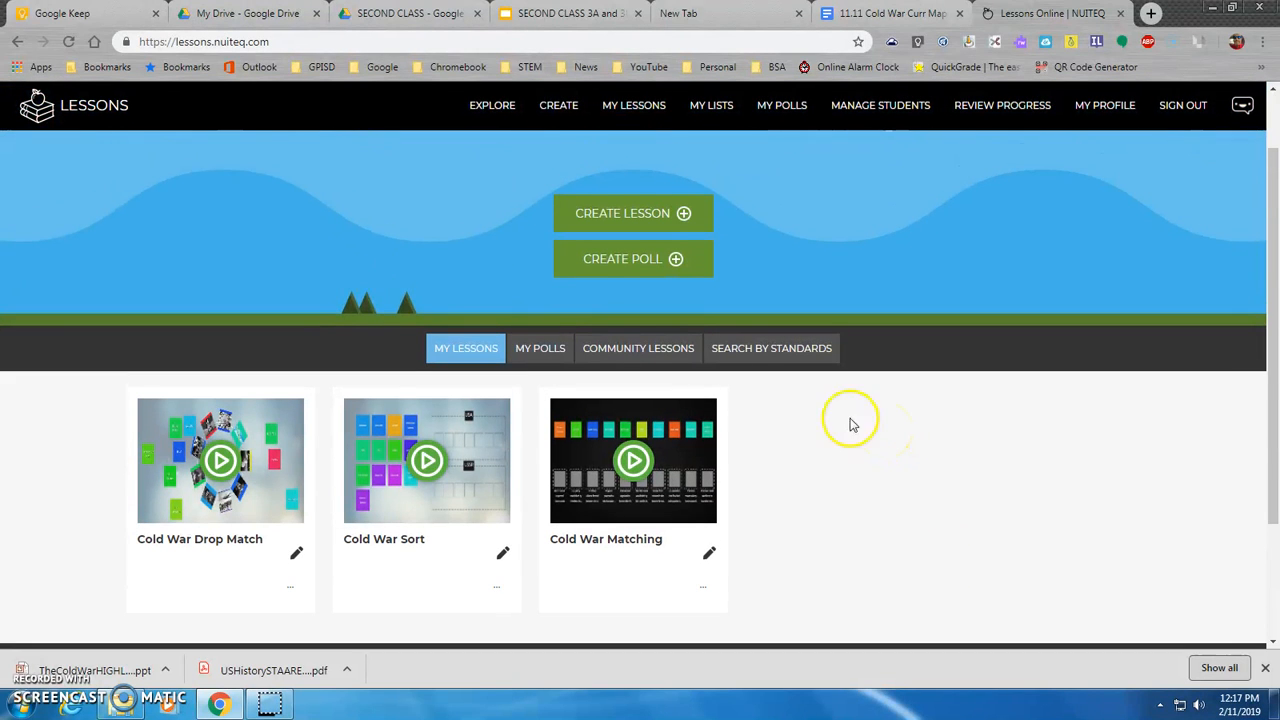
pyautogui.scroll(1, 868, 490)
pyautogui.scroll(-1, 870, 490)
pyautogui.scroll(1, 870, 490)
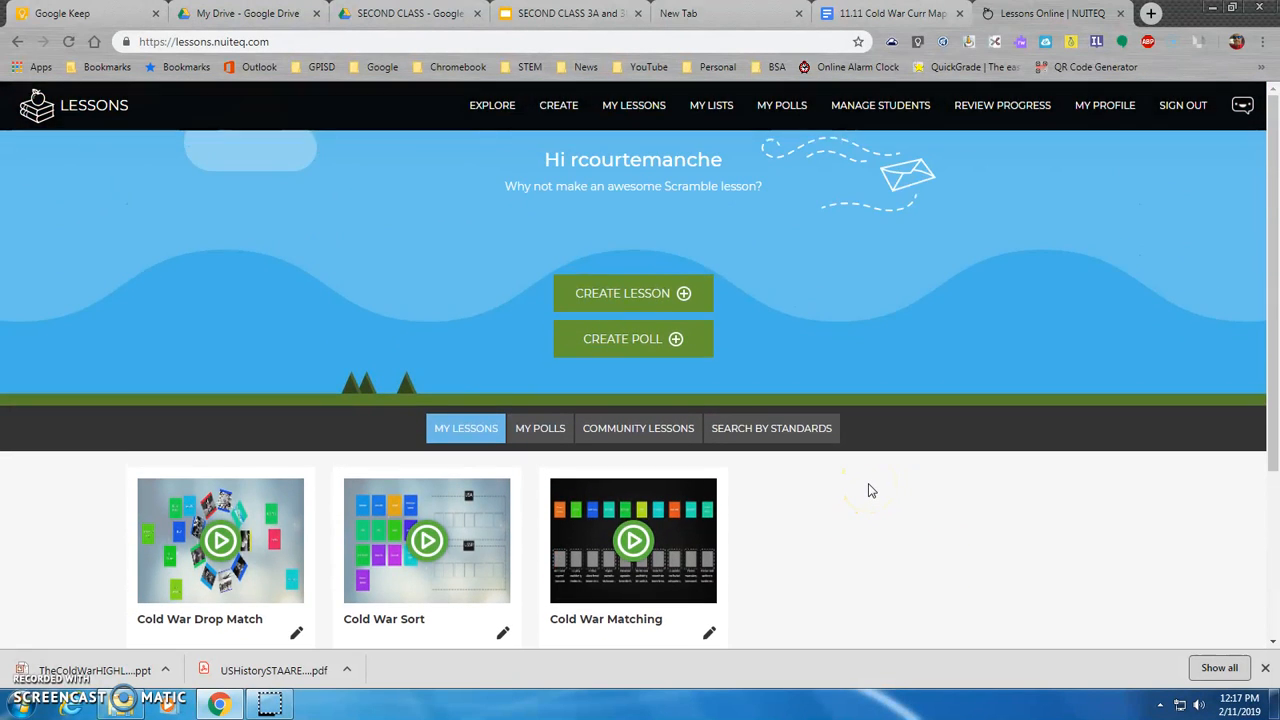